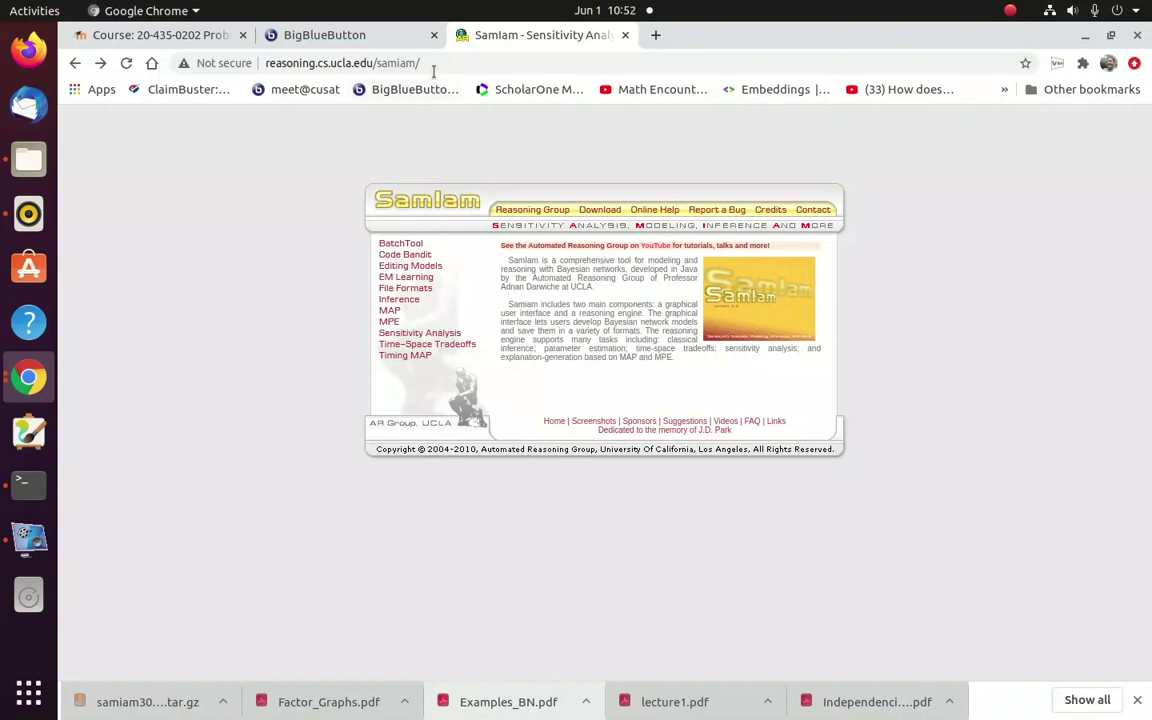
Register for SamIam with the saved name, email and institution to reach the version 3.0 download table.
{"action": "mouse_move", "coordinate": [429, 64]}
{"action": "left_mouse_down"}
{"action": "mouse_move", "coordinate": [270, 55]}
{"action": "mouse_move", "coordinate": [266, 80]}
{"action": "left_mouse_up"}
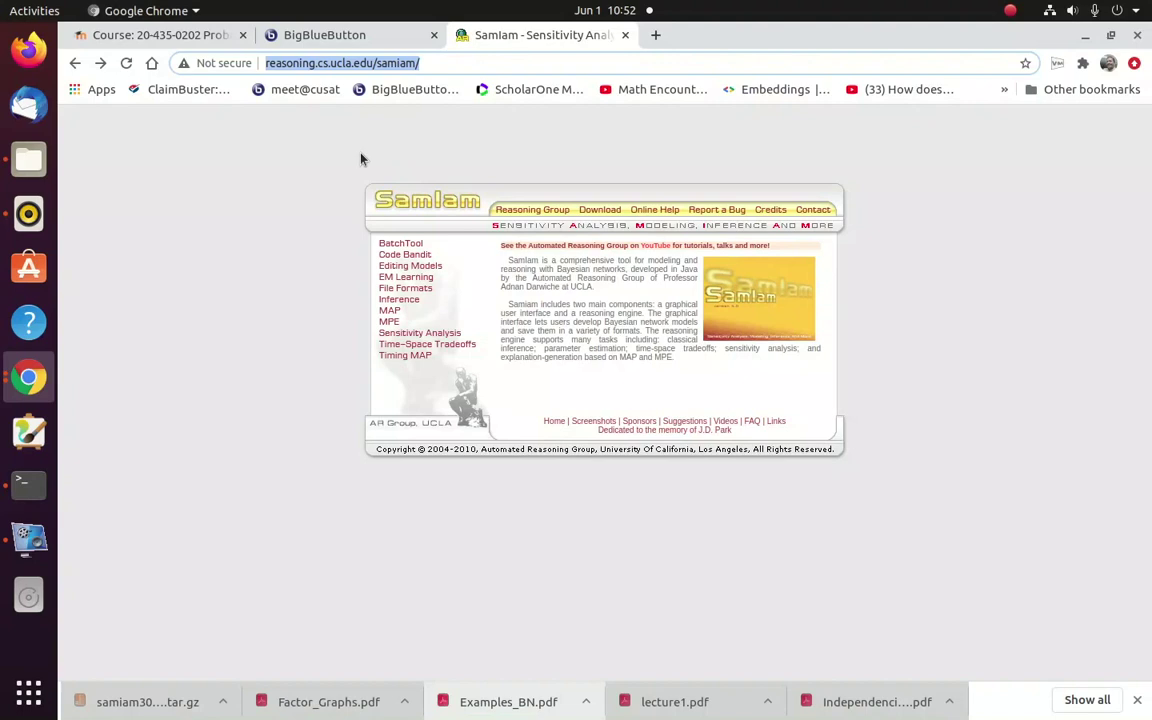
{"action": "left_click", "coordinate": [599, 212]}
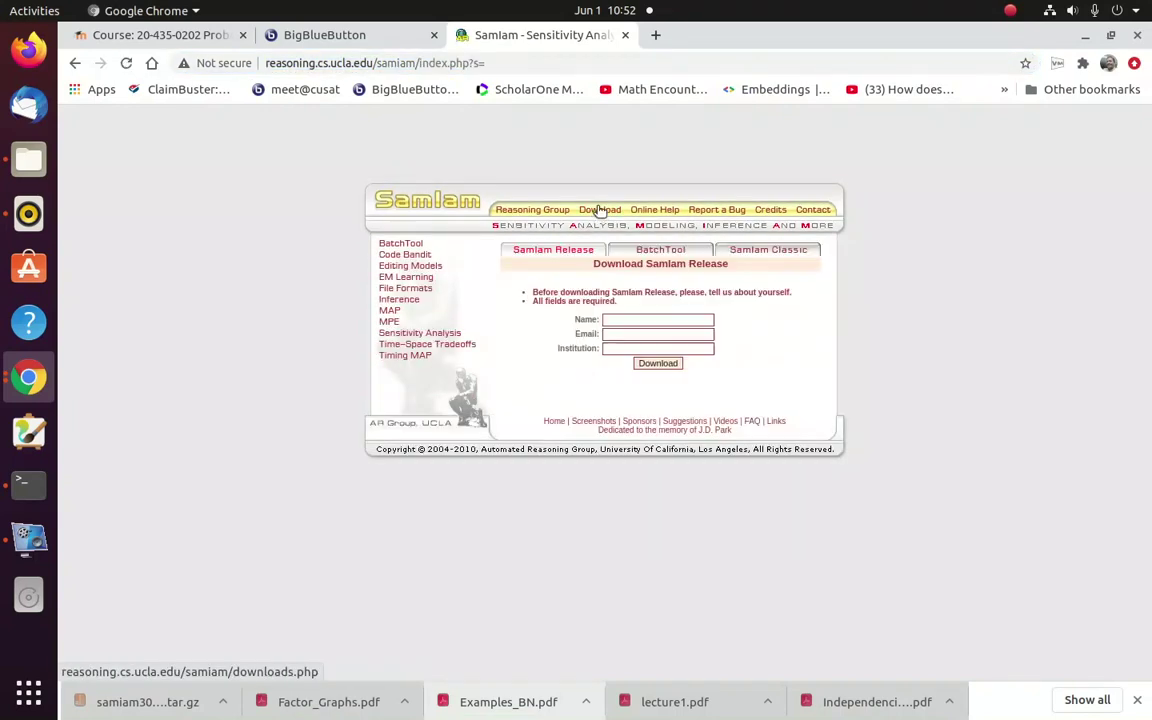
{"action": "left_click", "coordinate": [659, 318]}
{"action": "left_click", "coordinate": [645, 348]}
{"action": "left_click", "coordinate": [659, 362]}
{"action": "left_click", "coordinate": [660, 372]}
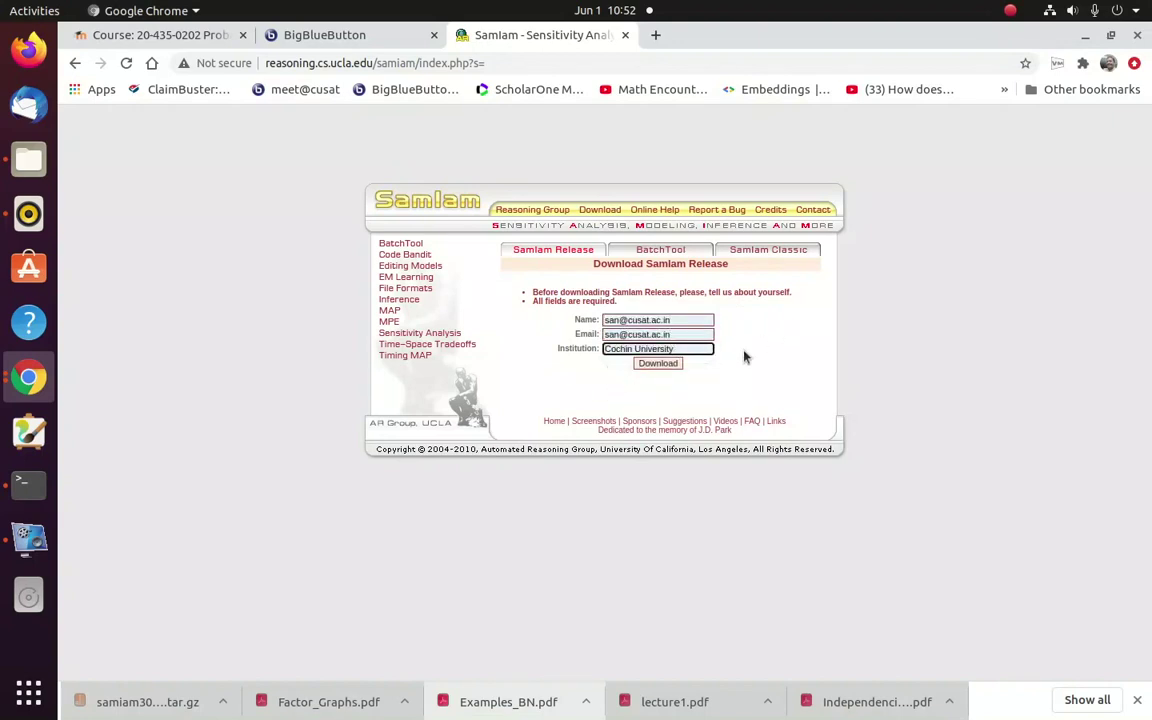
{"action": "left_click", "coordinate": [658, 363]}
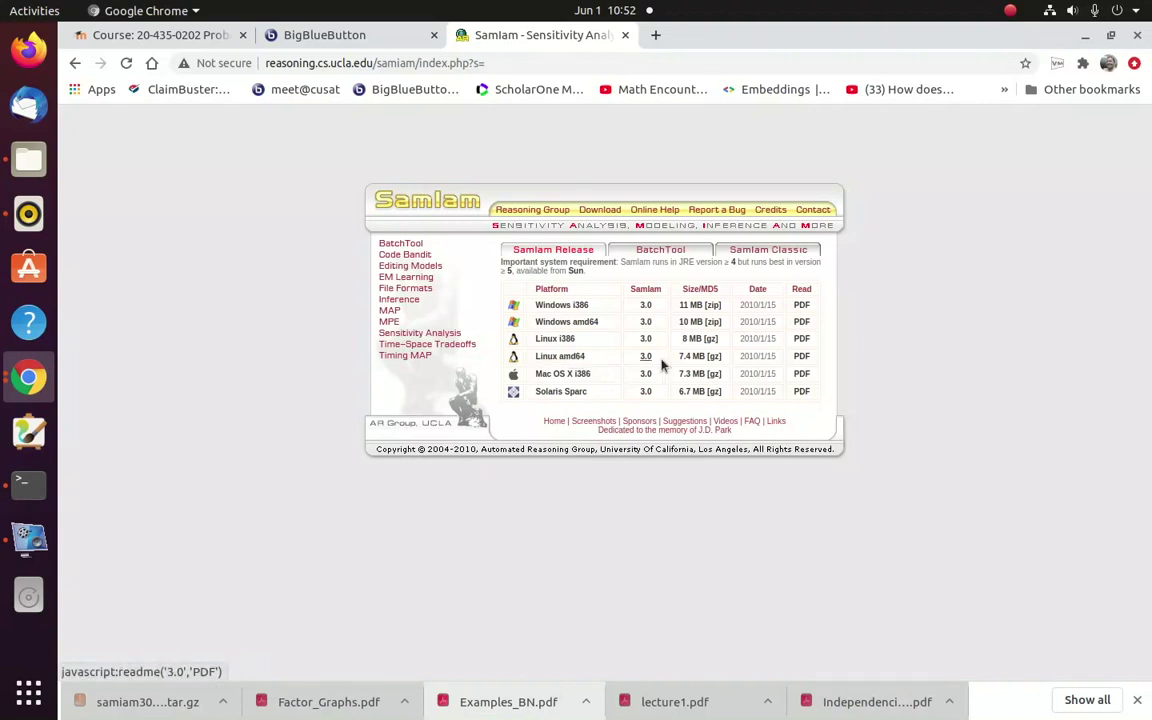
Choose the Linux amd64 package and cancel saving a duplicate copy of the archive.
{"action": "left_click", "coordinate": [559, 358]}
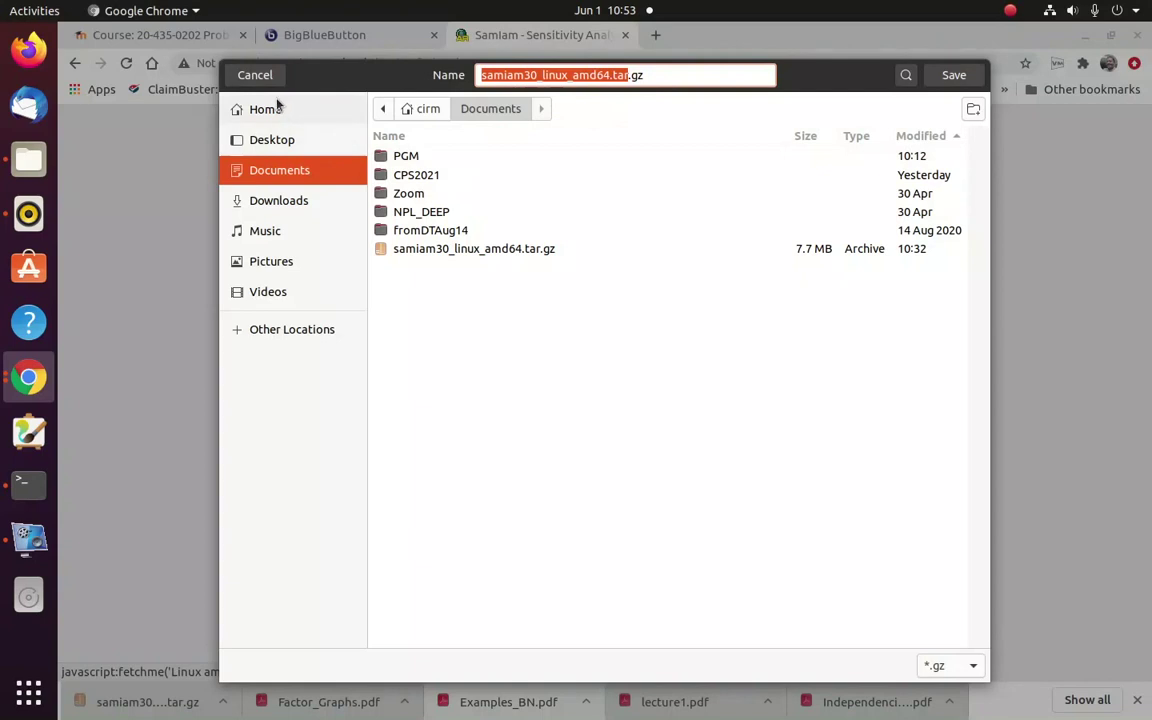
{"action": "left_click", "coordinate": [250, 76]}
Open the downloaded archive, select its samiam folder, close Archive Manager and open a terminal.
{"action": "left_click", "coordinate": [188, 701]}
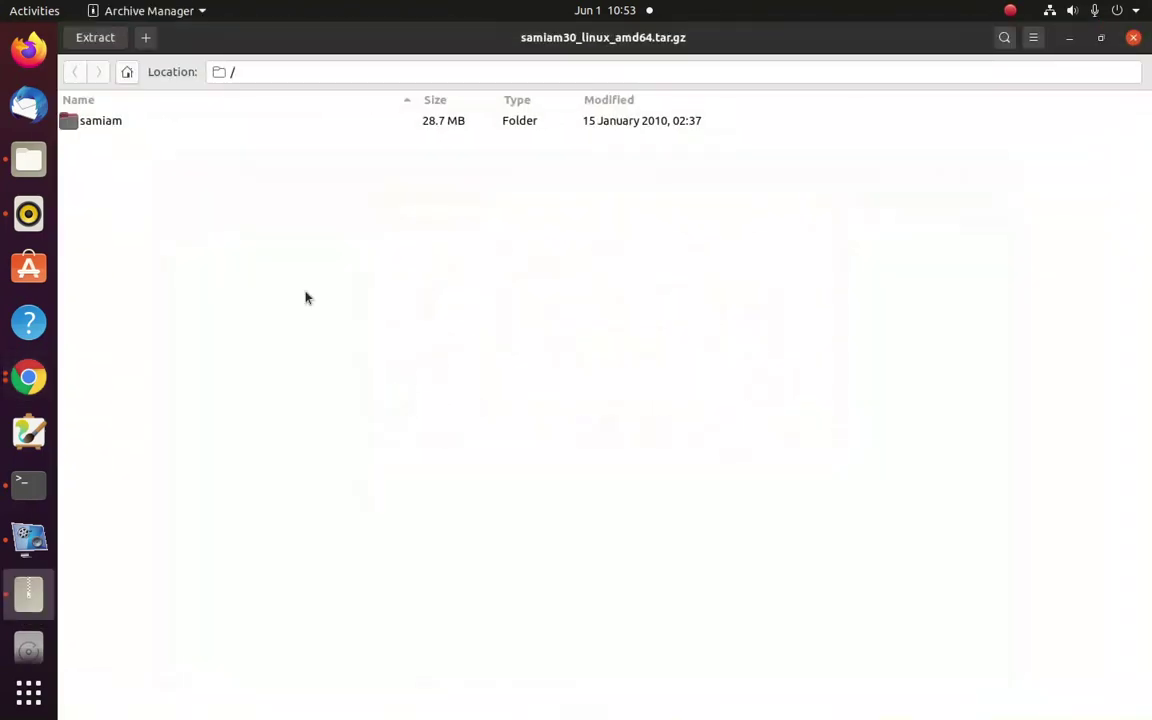
{"action": "left_click", "coordinate": [110, 121]}
{"action": "left_click", "coordinate": [118, 122]}
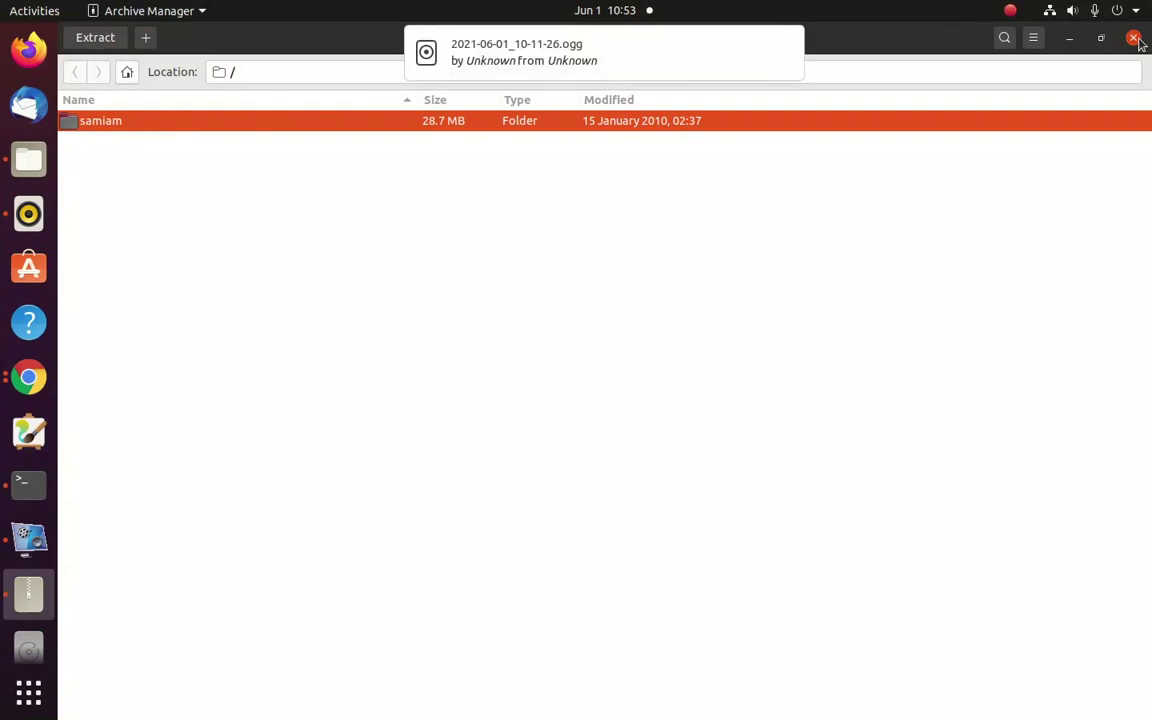
{"action": "left_click", "coordinate": [1134, 38]}
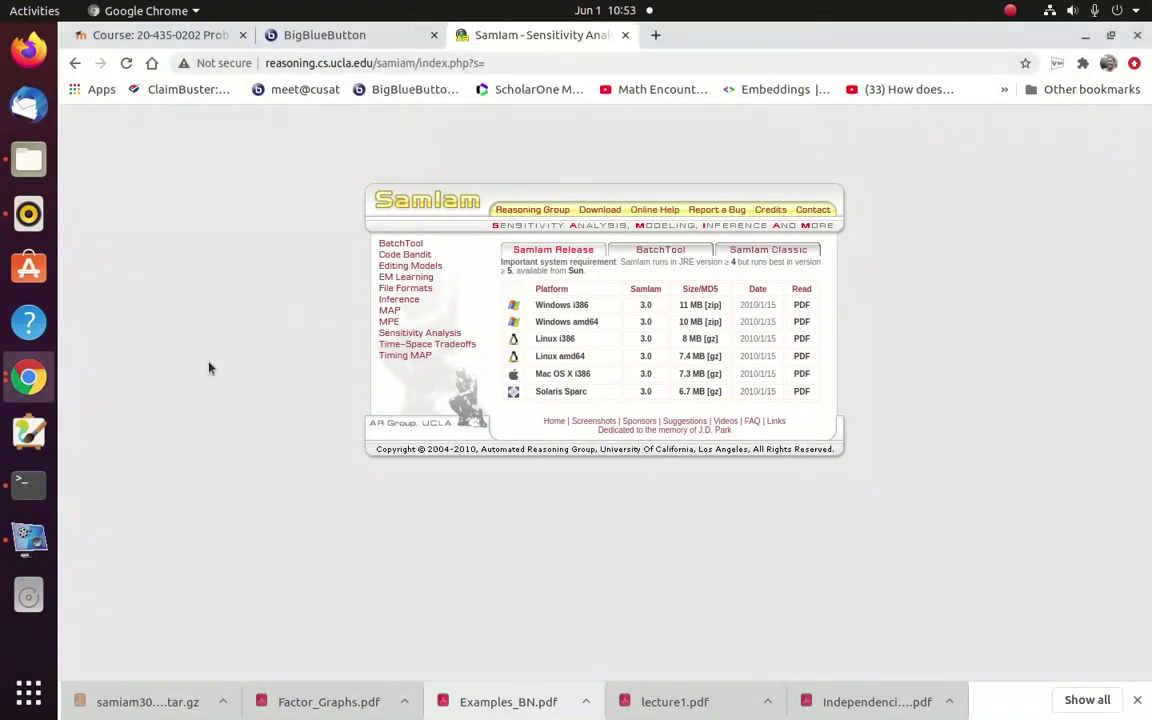
{"action": "left_click", "coordinate": [28, 483]}
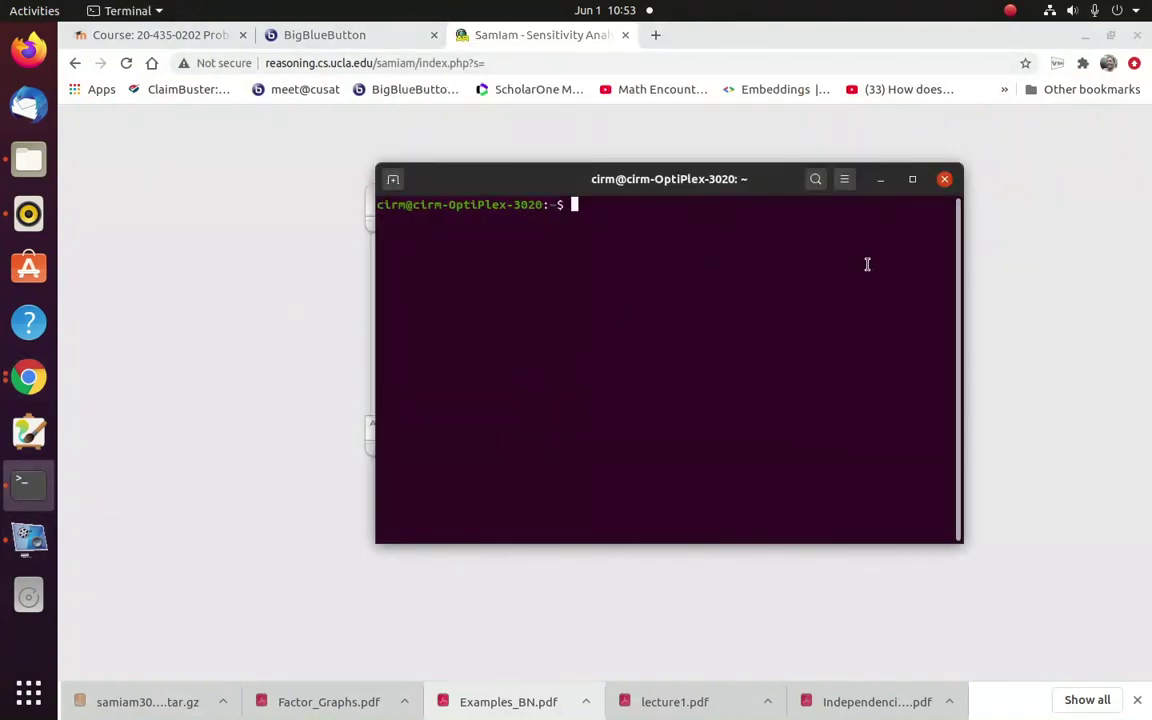
Run pwd, cd into samiam, list its files and check that java -version reports 11.0.11.
{"action": "type", "text": "pwd"}
{"action": "key", "text": "Return"}
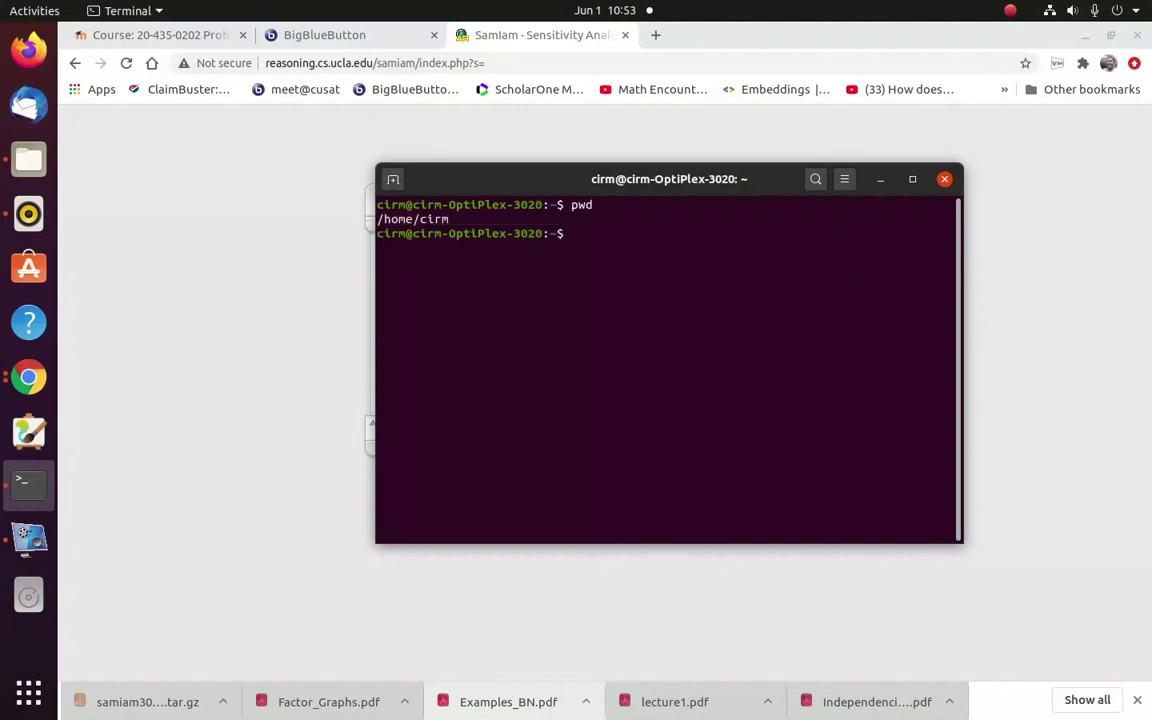
{"action": "type", "text": "cd "}
{"action": "type", "text": "sam"}
{"action": "key", "text": "Tab"}
{"action": "key", "text": "Return"}
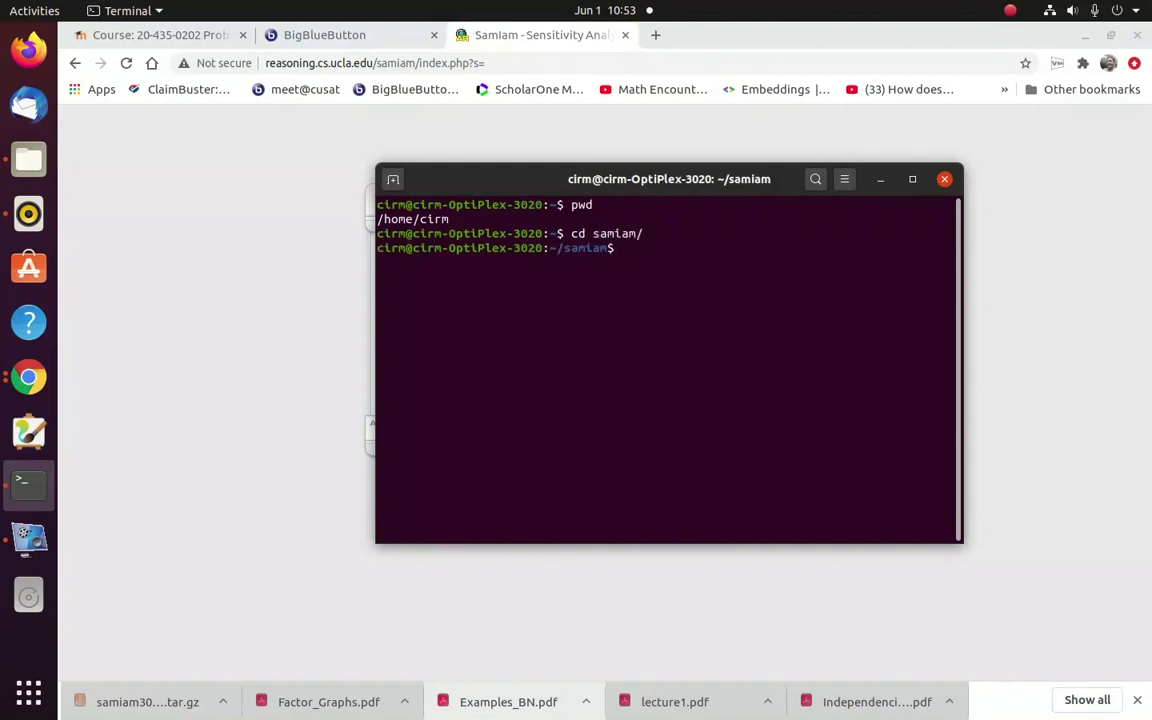
{"action": "type", "text": "ls"}
{"action": "key", "text": "Return"}
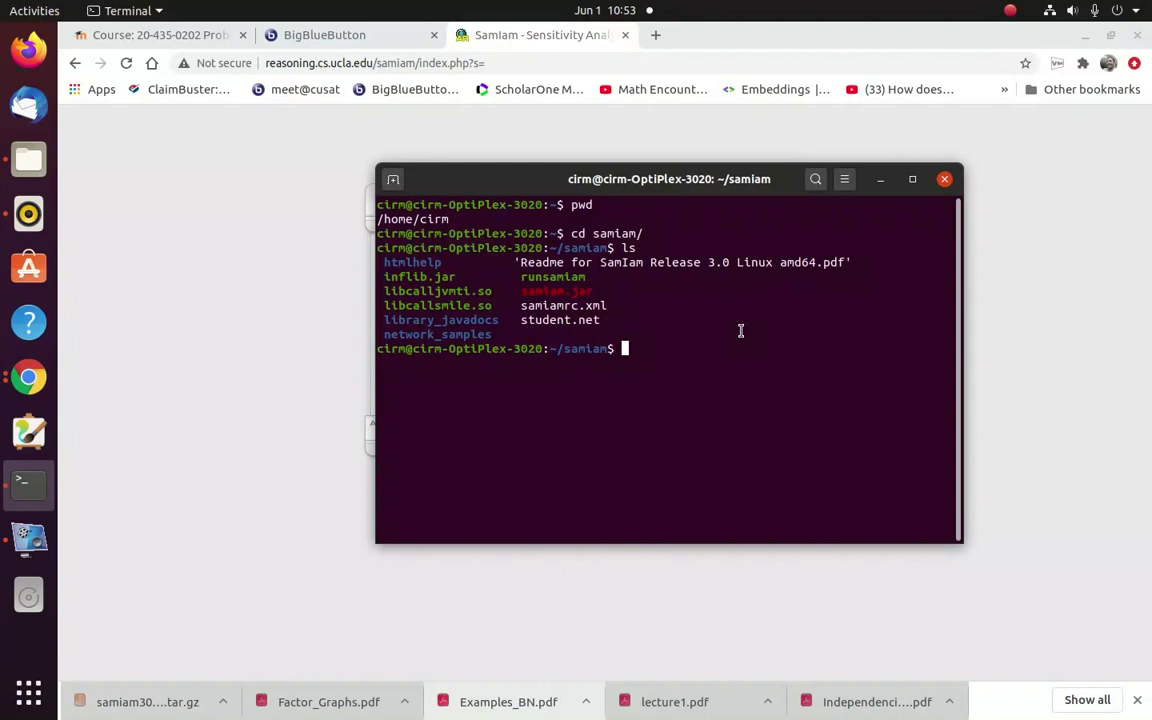
{"action": "key", "text": "Up"}
{"action": "key", "text": "Up"}
{"action": "key", "text": "Up"}
{"action": "key", "text": "Up"}
{"action": "key", "text": "Up"}
{"action": "key", "text": "Up"}
{"action": "key", "text": "Up"}
{"action": "key", "text": "Up"}
{"action": "key", "text": "Return"}
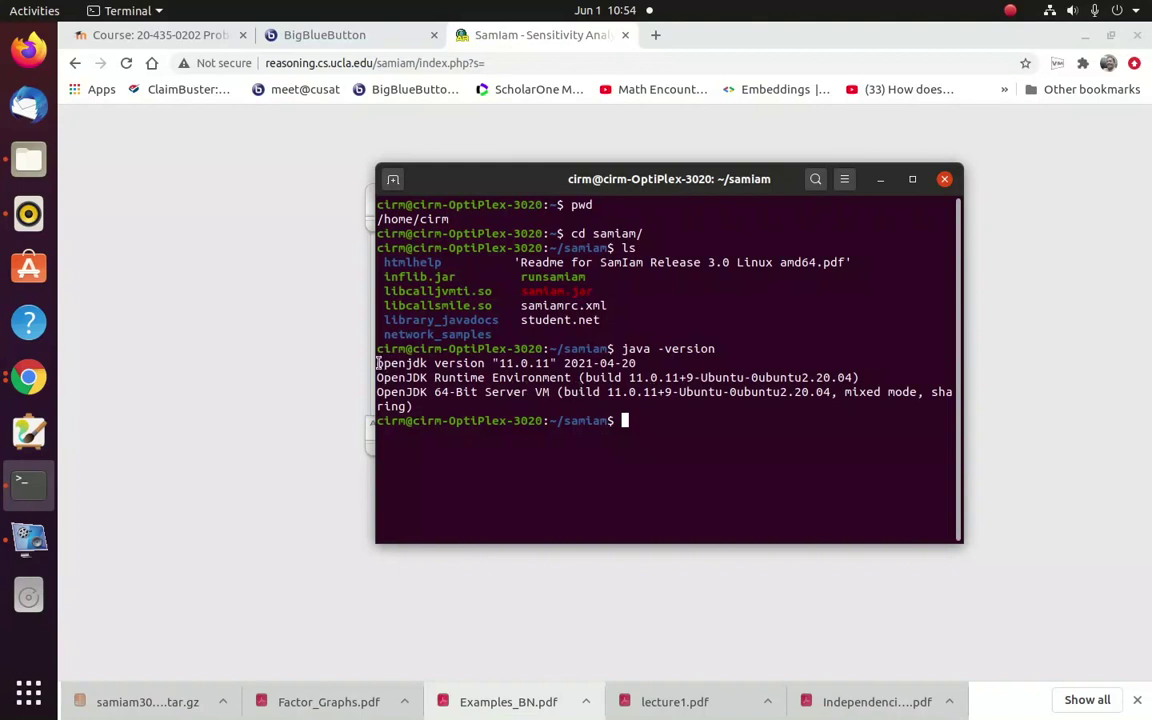
Browse the terminal command history to recall the ./runsamiam launch command.
{"action": "left_click_drag", "start_coordinate": [378, 363], "coordinate": [548, 363]}
{"action": "left_click", "coordinate": [793, 412]}
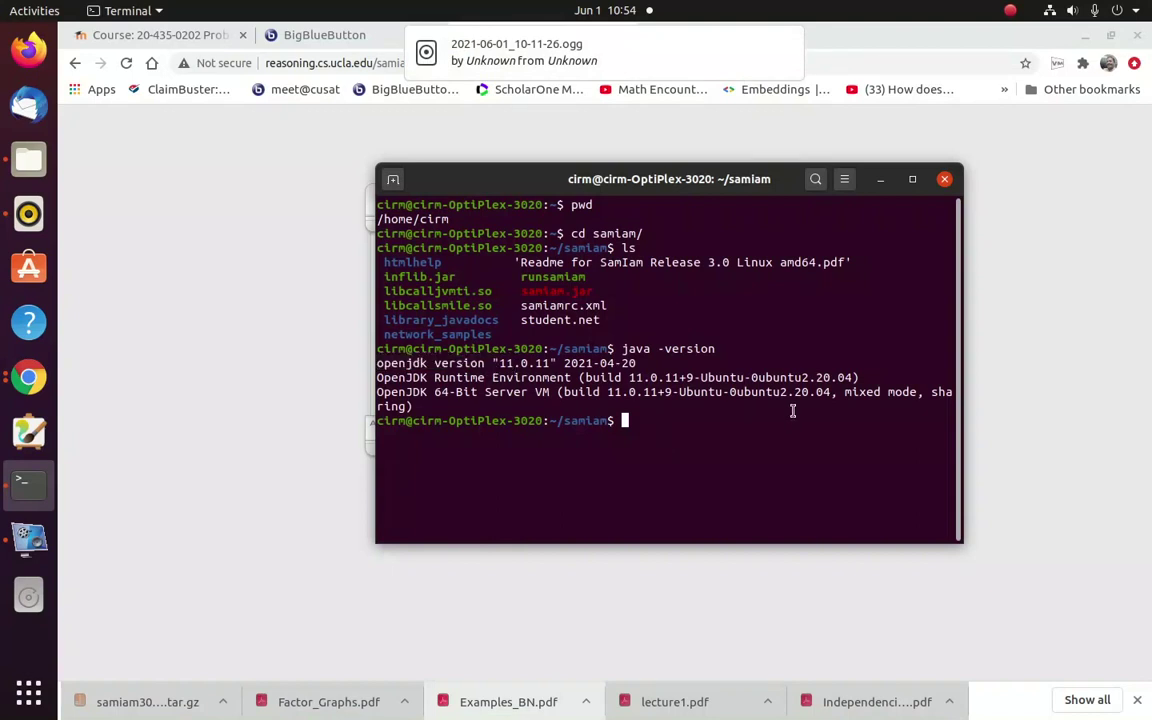
{"action": "key", "text": "Up"}
{"action": "key", "text": "Up"}
{"action": "key", "text": "Up"}
{"action": "key", "text": "Up"}
{"action": "key", "text": "Up"}
{"action": "key", "text": "Down"}
{"action": "key", "text": "Up"}
{"action": "key", "text": "Up"}
{"action": "key", "text": "Down"}
{"action": "key", "text": "Down"}
{"action": "key", "text": "Down"}
{"action": "key", "text": "Up"}
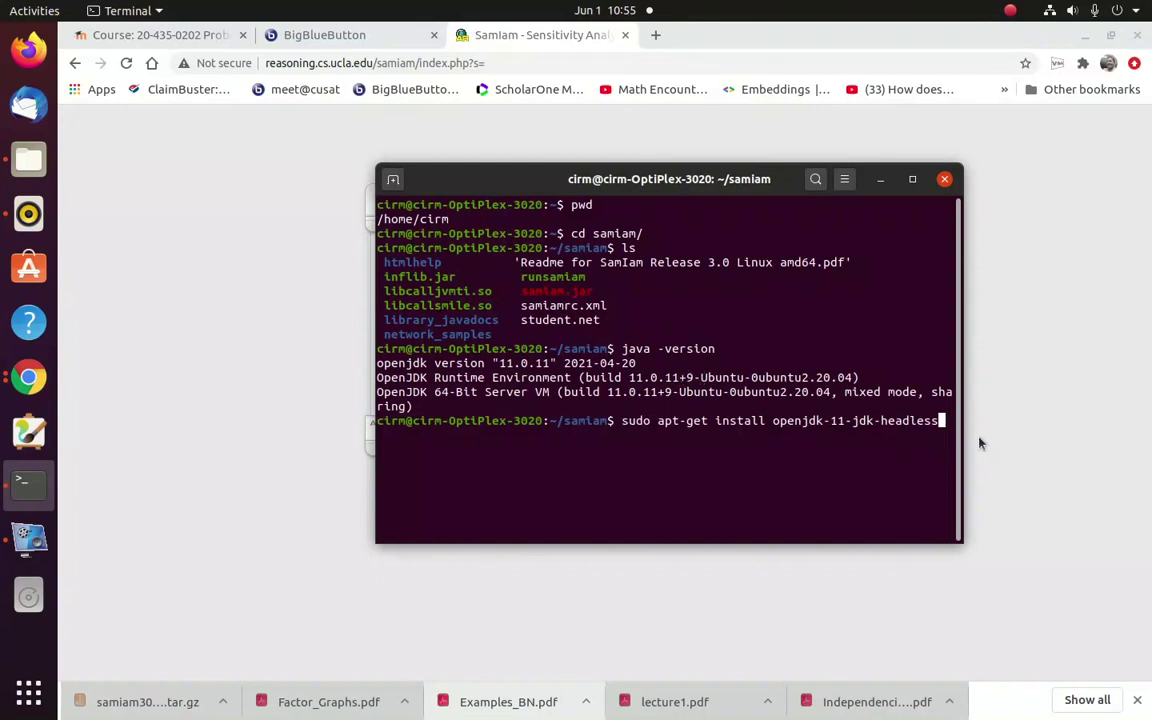
{"action": "key", "text": "Up"}
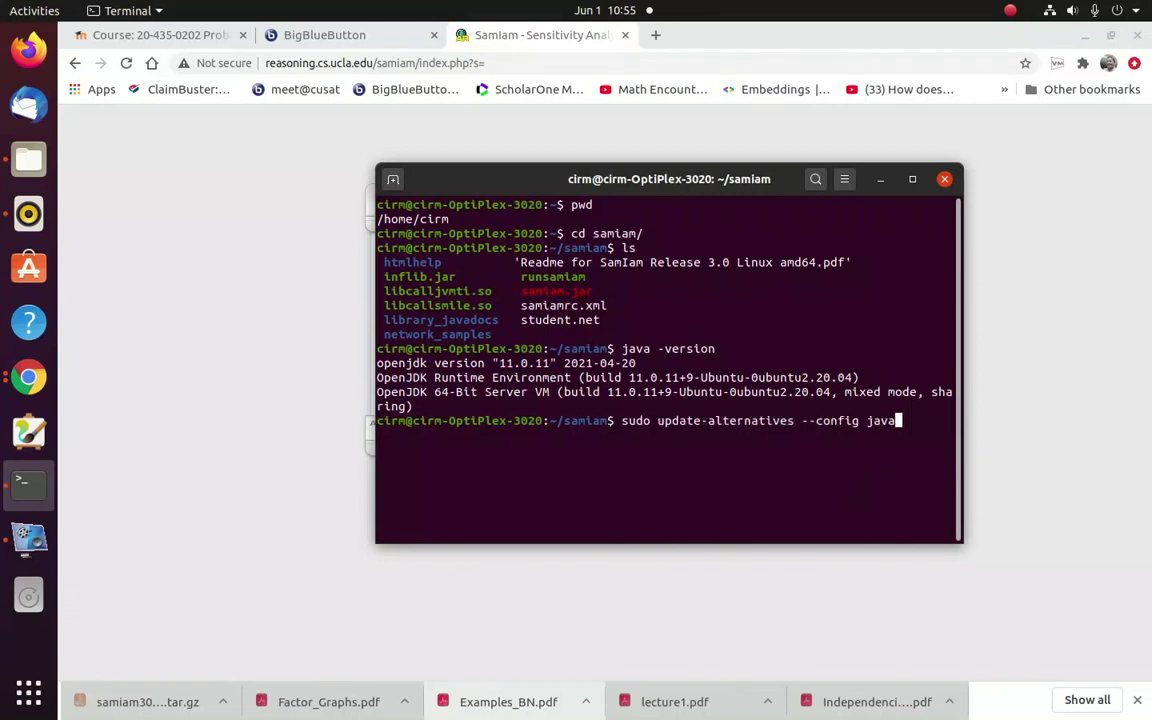
{"action": "key", "text": "Up"}
{"action": "key", "text": "Up"}
{"action": "key", "text": "Up"}
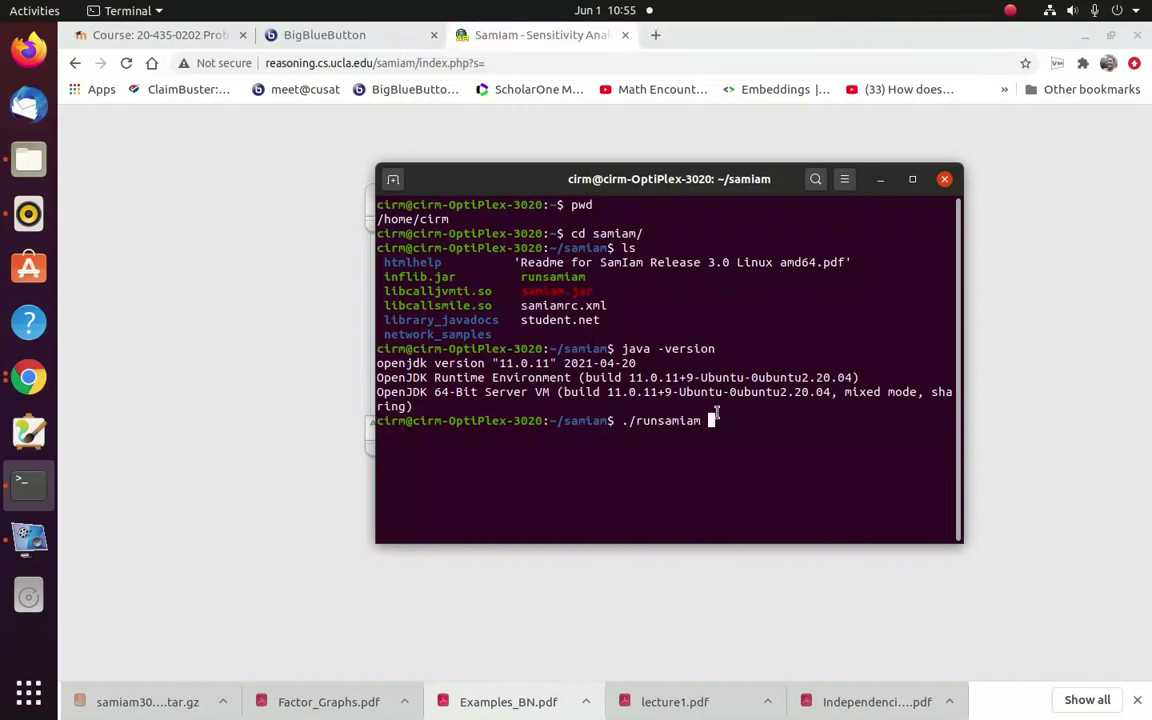
Launch SamIam maximized and create a new network with an enlarged editing canvas.
{"action": "key", "text": "Return"}
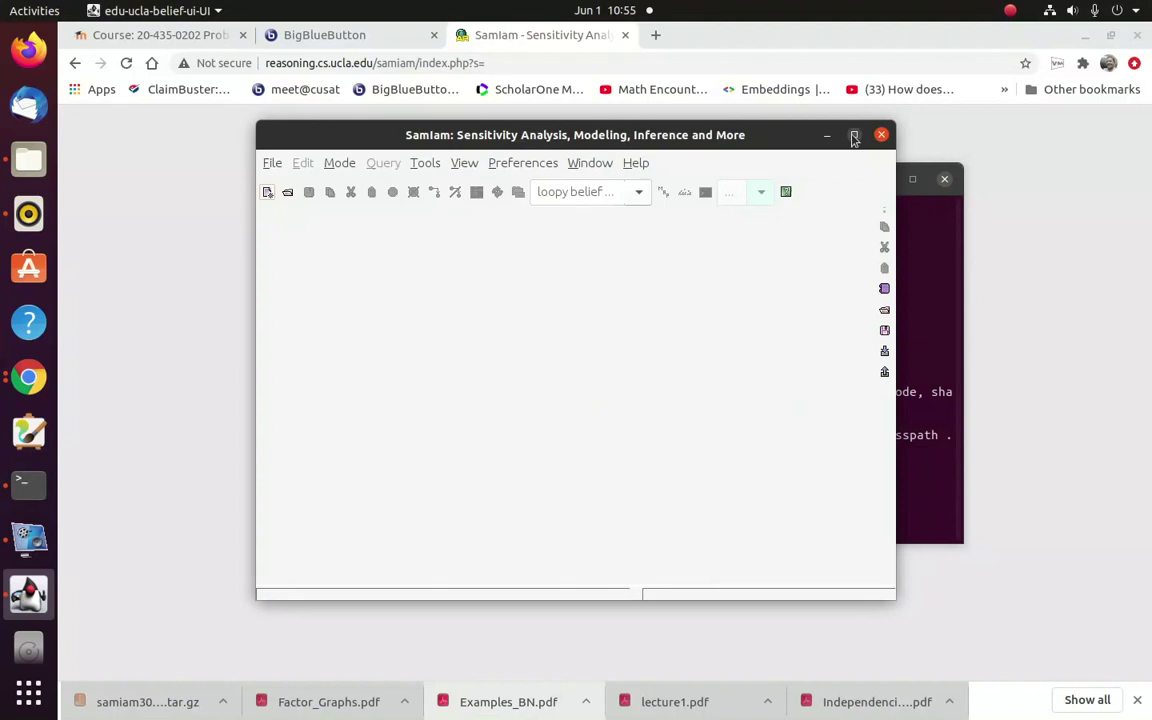
{"action": "left_click", "coordinate": [854, 134]}
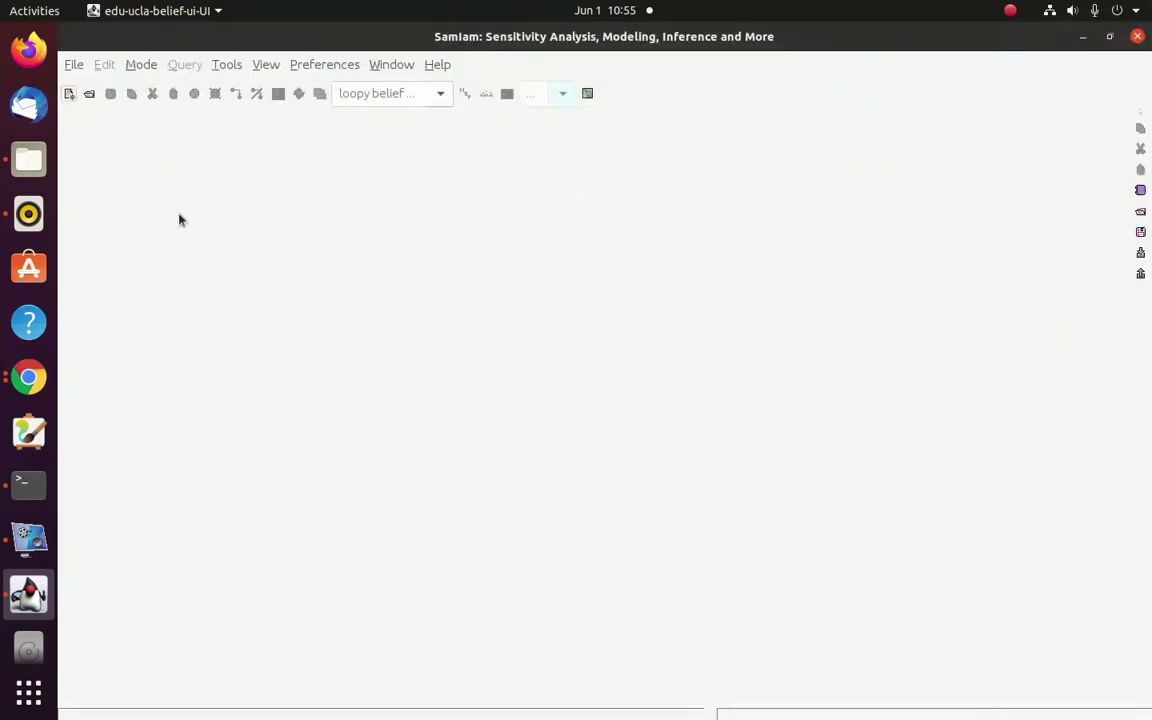
{"action": "left_click", "coordinate": [75, 64]}
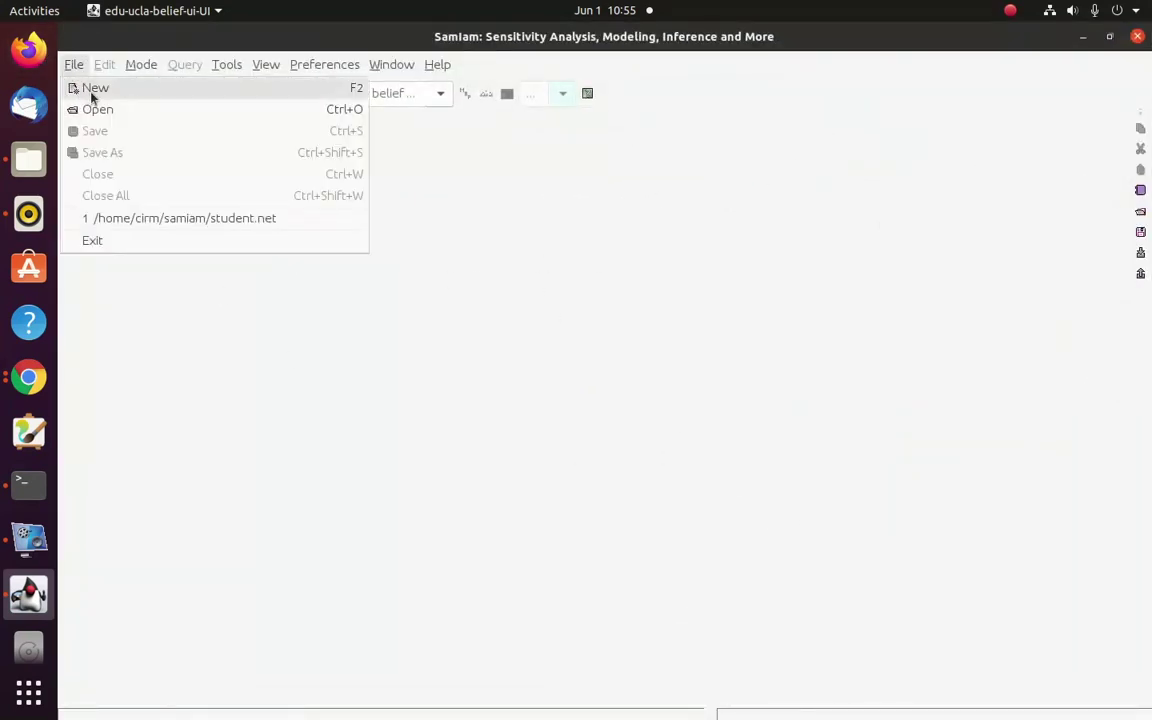
{"action": "left_click", "coordinate": [94, 90]}
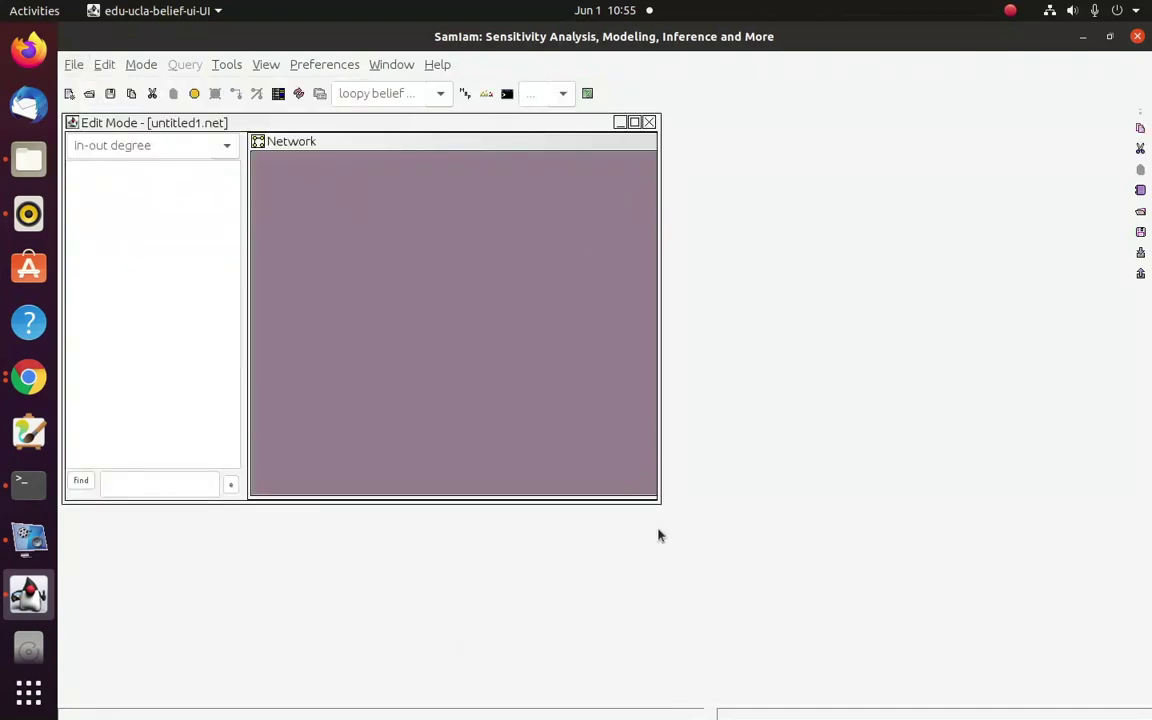
{"action": "left_click_drag", "start_coordinate": [659, 501], "coordinate": [1029, 629]}
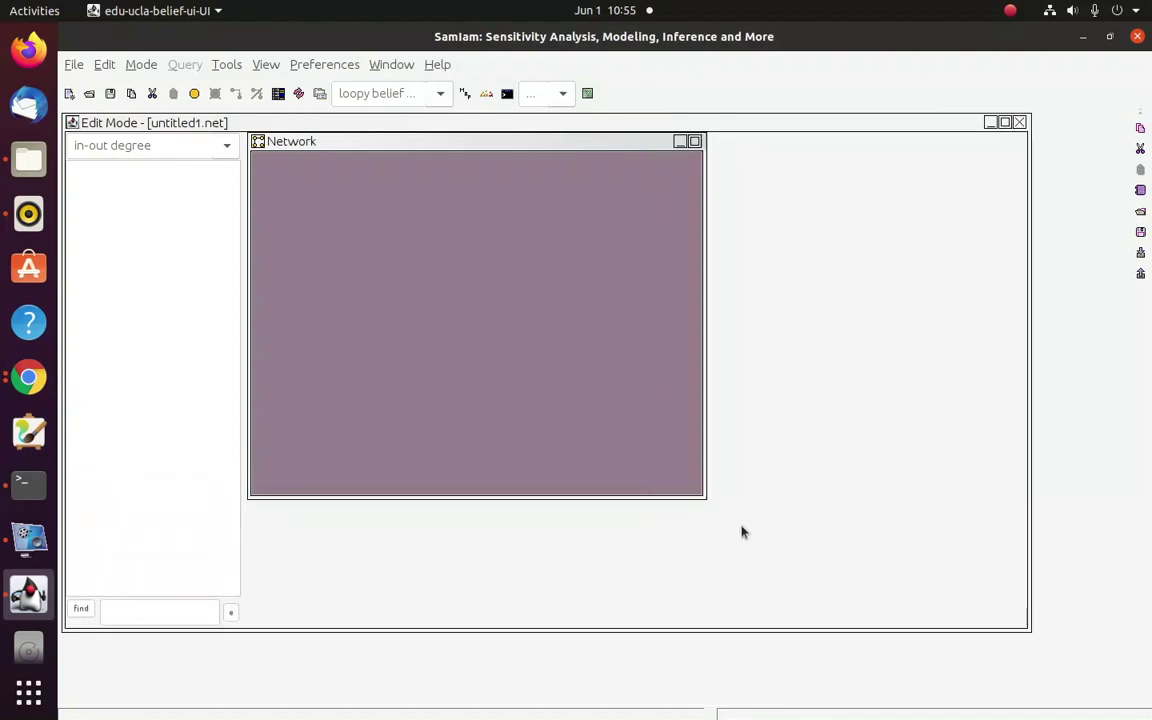
{"action": "left_click_drag", "start_coordinate": [702, 496], "coordinate": [1081, 630]}
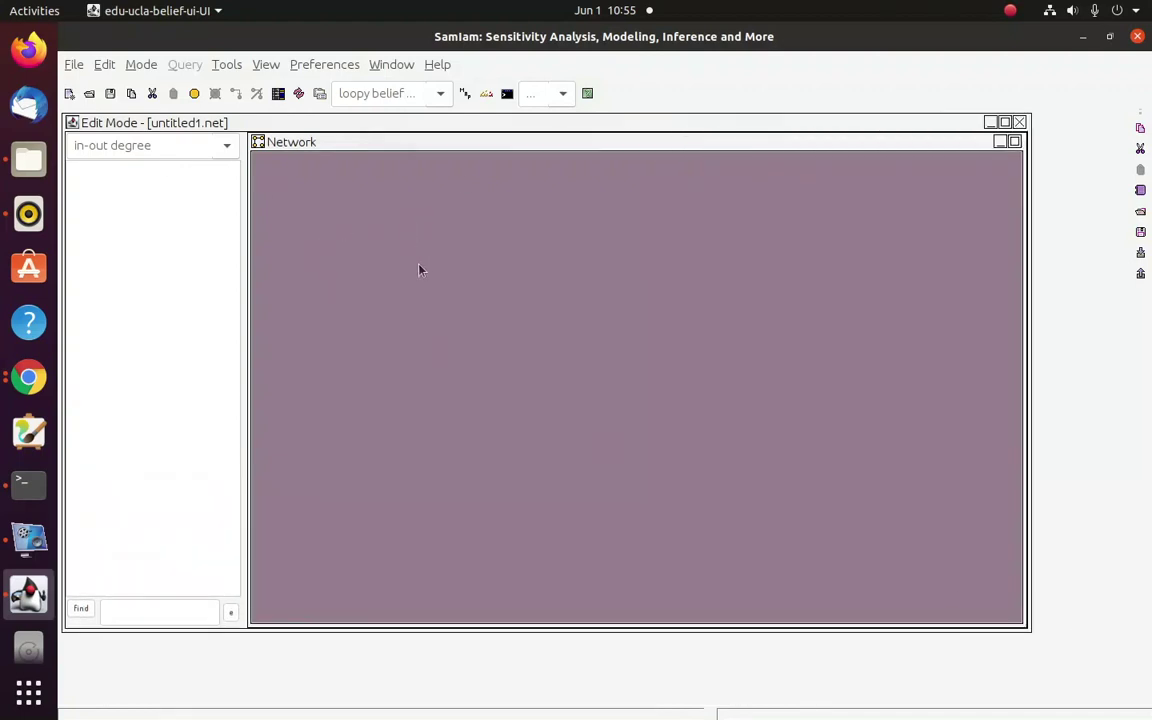
Place a new node, variable0, on the canvas and move it further left.
{"action": "left_click", "coordinate": [196, 96]}
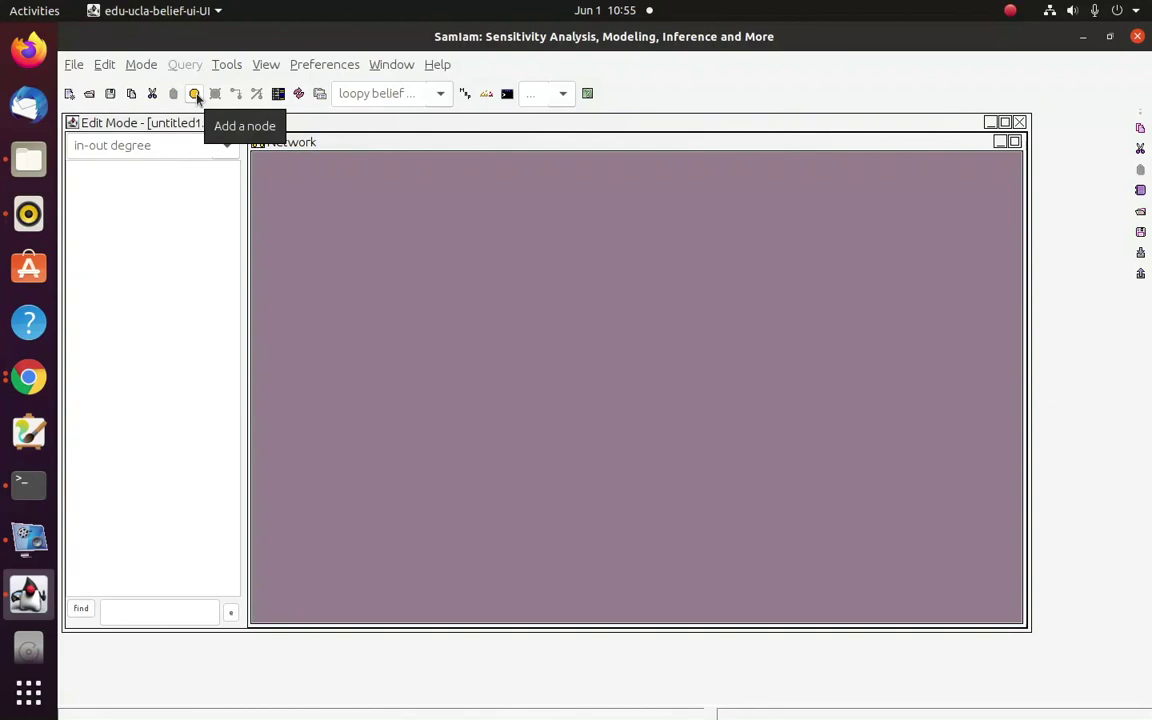
{"action": "left_click", "coordinate": [196, 95]}
{"action": "left_click", "coordinate": [508, 244]}
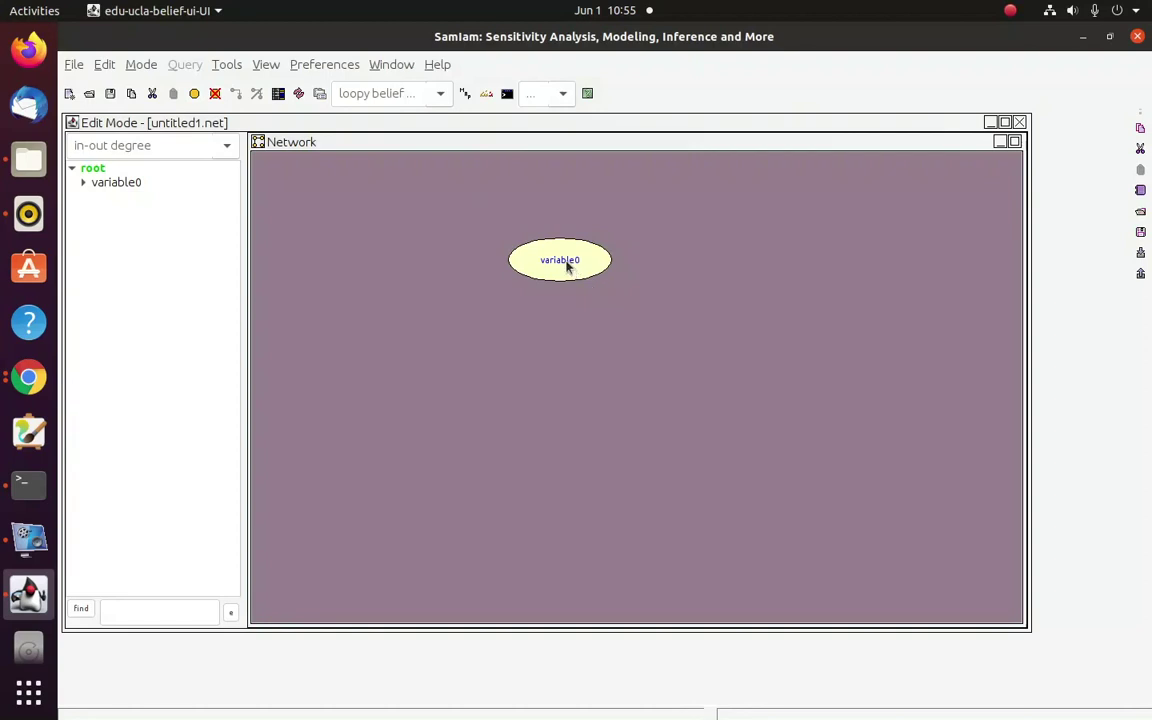
{"action": "left_click_drag", "start_coordinate": [565, 265], "coordinate": [389, 261]}
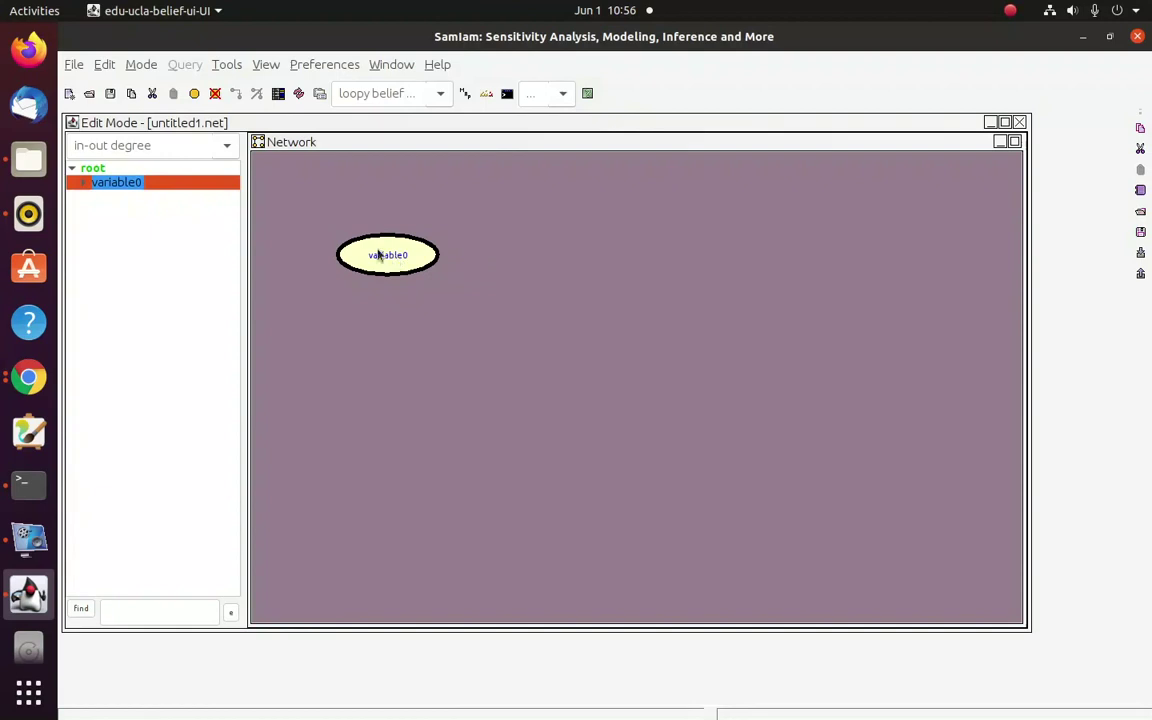
Set variable0's identifier to Difficulty and its name to d.
{"action": "double_click", "coordinate": [389, 261]}
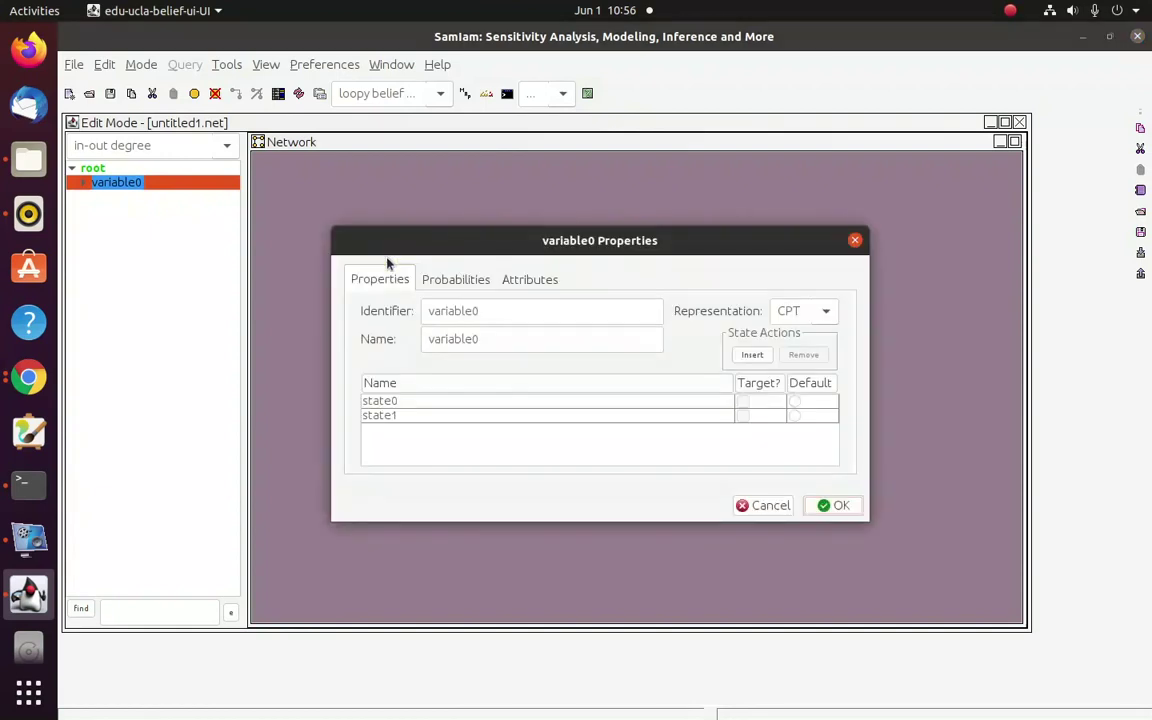
{"action": "left_click_drag", "start_coordinate": [499, 314], "coordinate": [442, 335]}
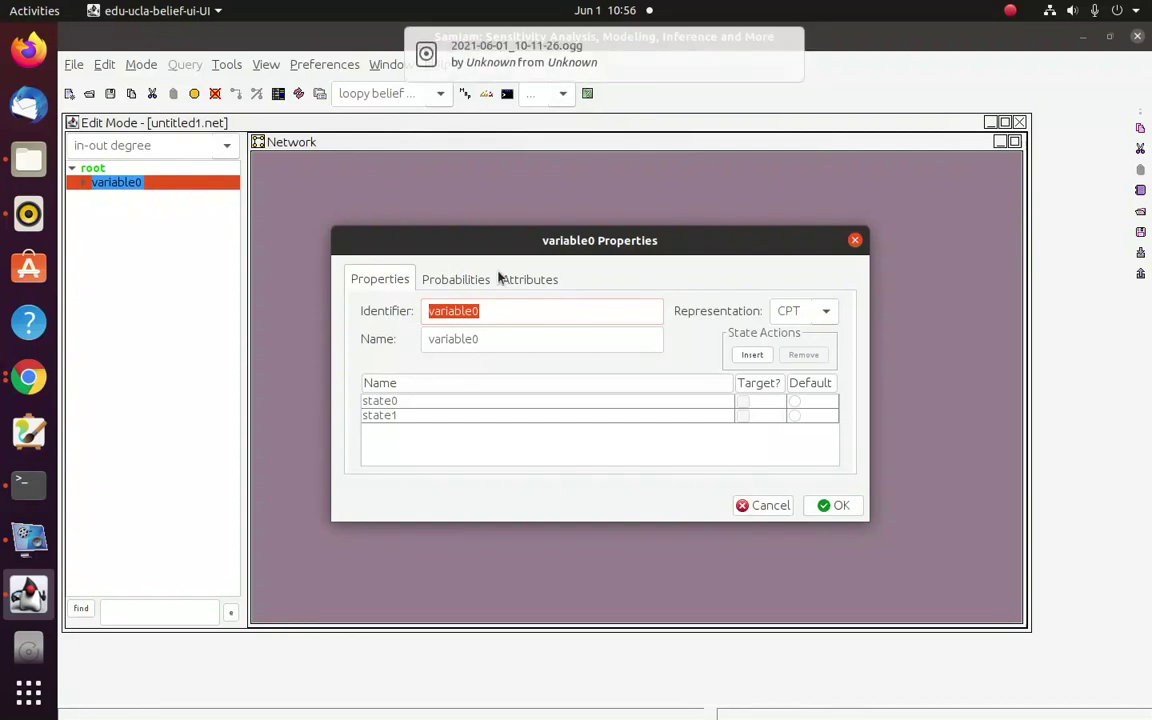
{"action": "type", "text": "D"}
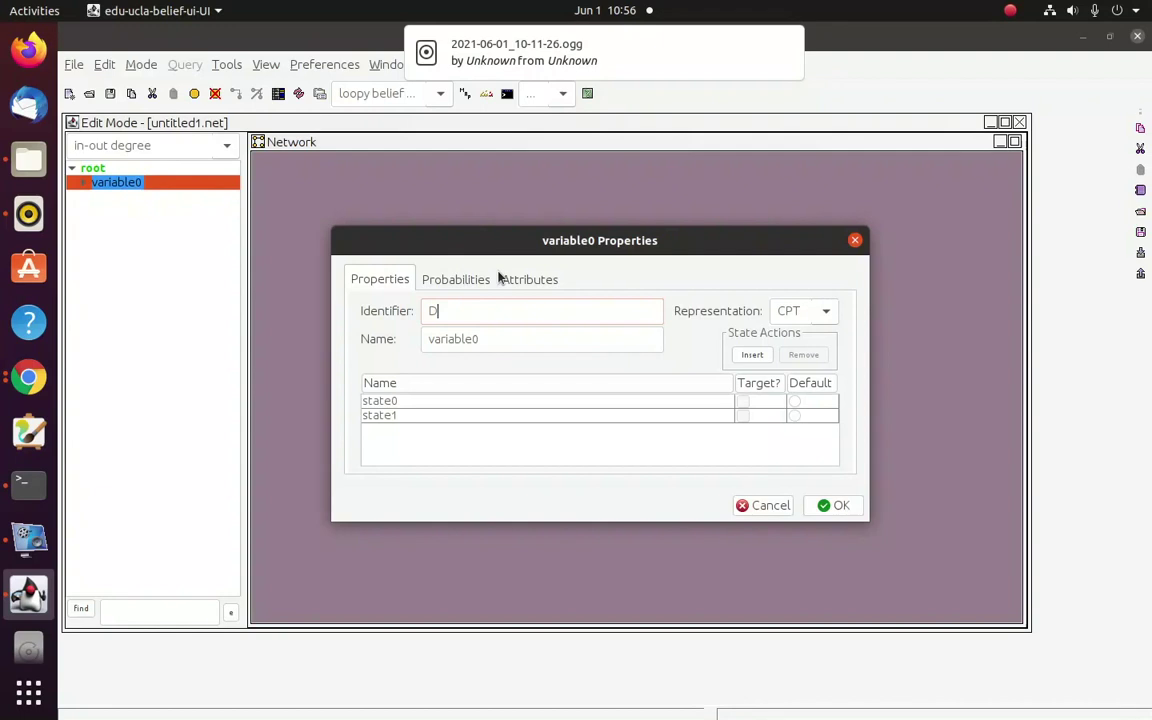
{"action": "type", "text": "iff"}
{"action": "type", "text": "iculty"}
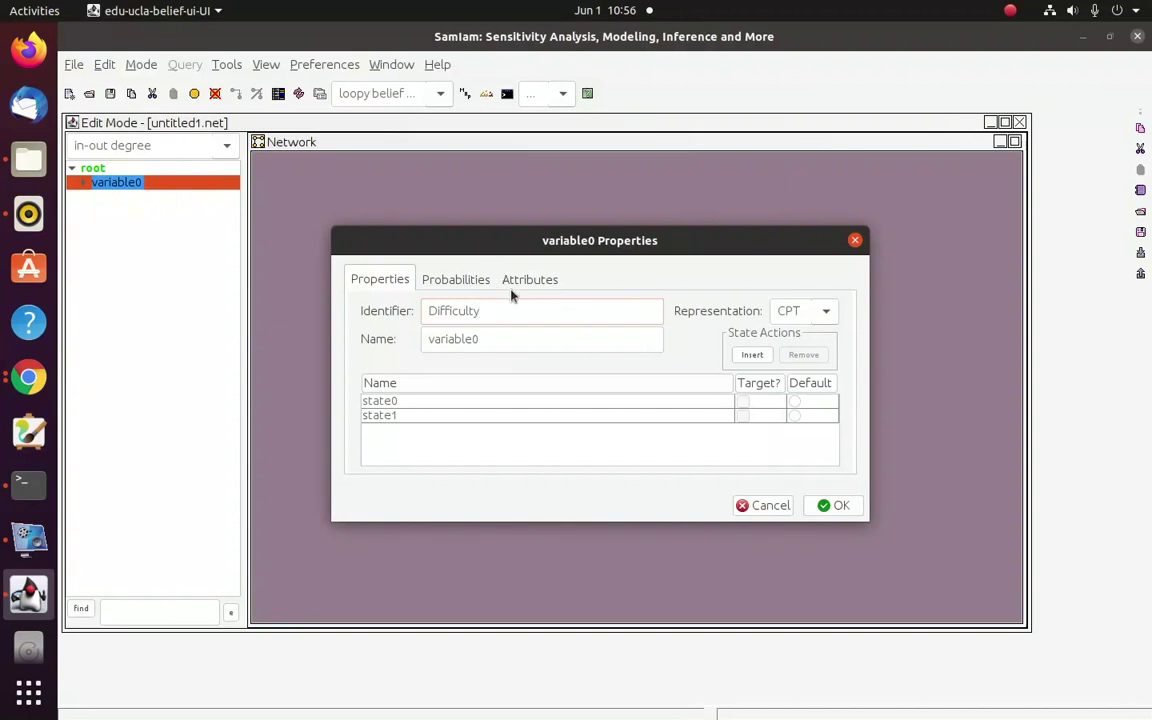
{"action": "double_click", "coordinate": [497, 334]}
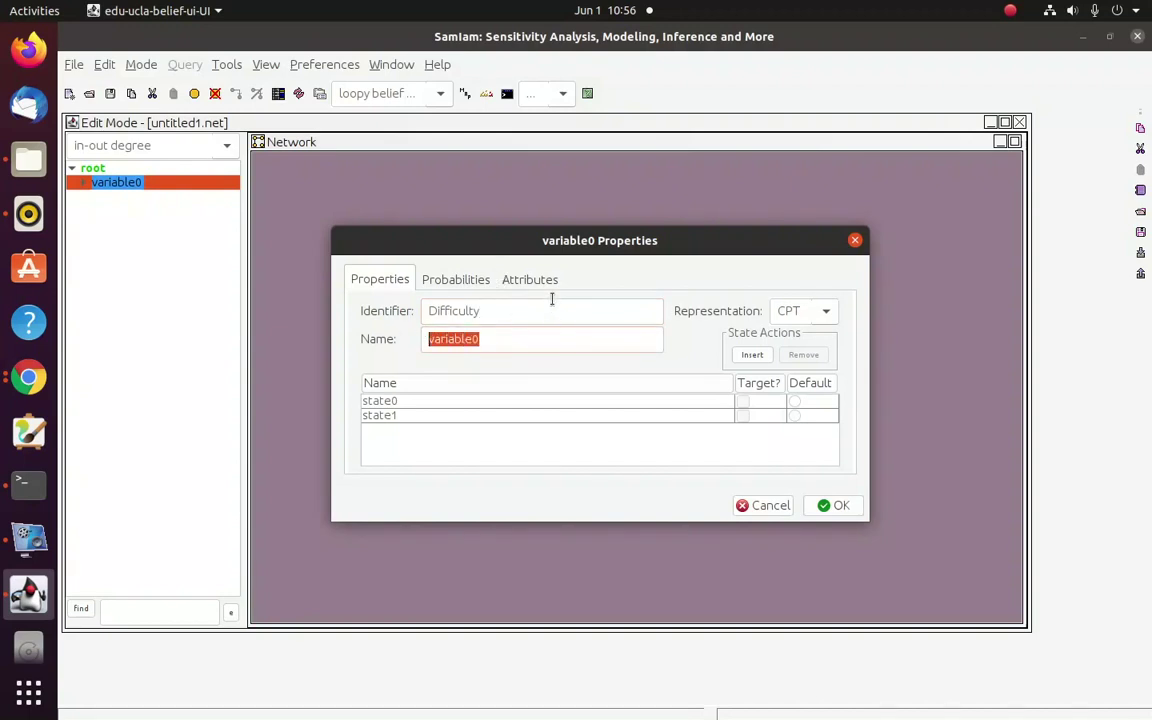
{"action": "type", "text": "d"}
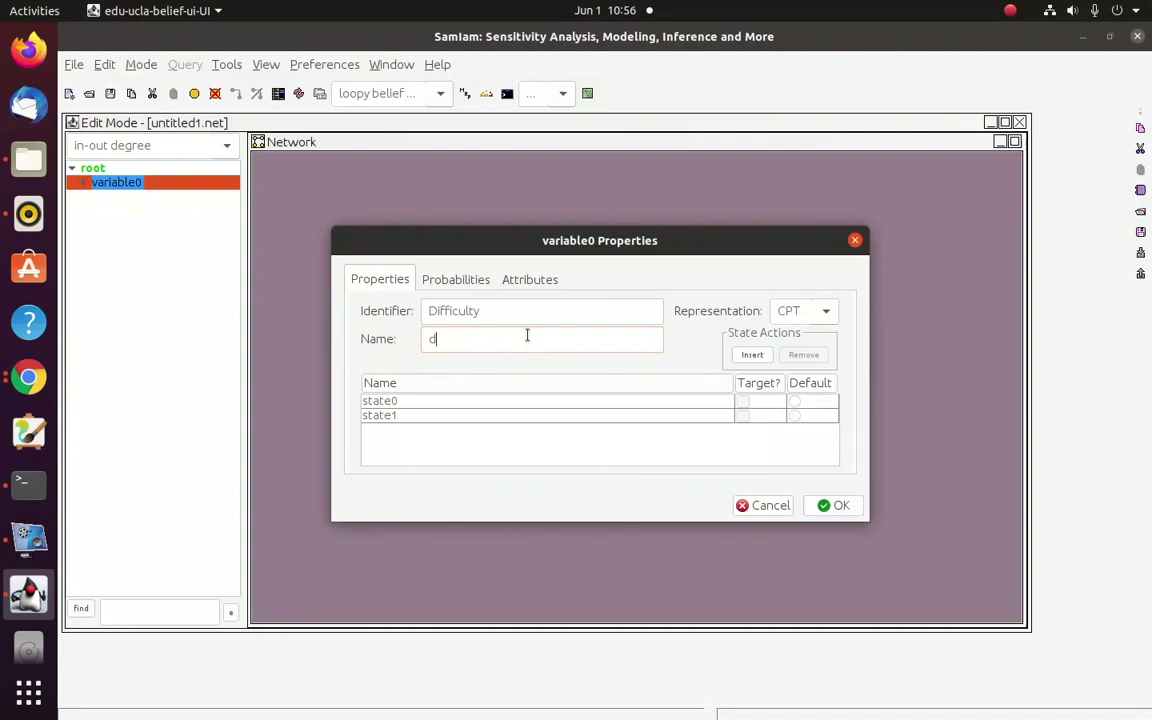
{"action": "left_click", "coordinate": [414, 402]}
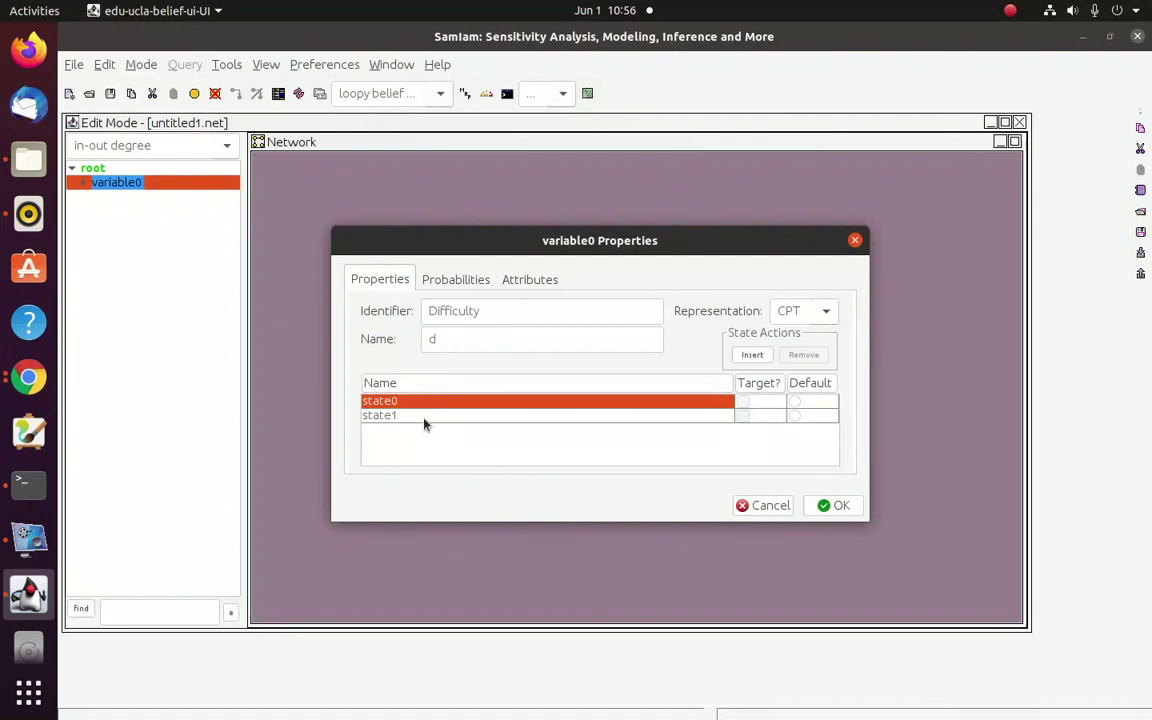
Rename the node's two states to d0 and d1.
{"action": "key", "text": "BackSpace"}
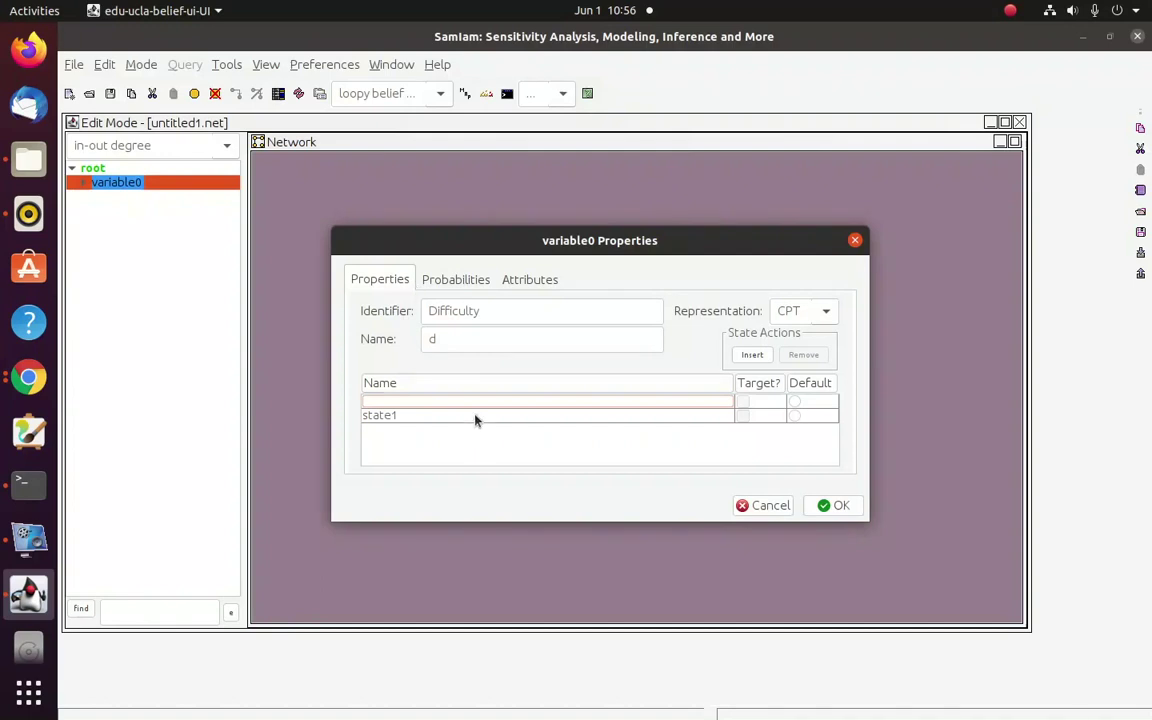
{"action": "type", "text": "d0"}
{"action": "key", "text": "Return"}
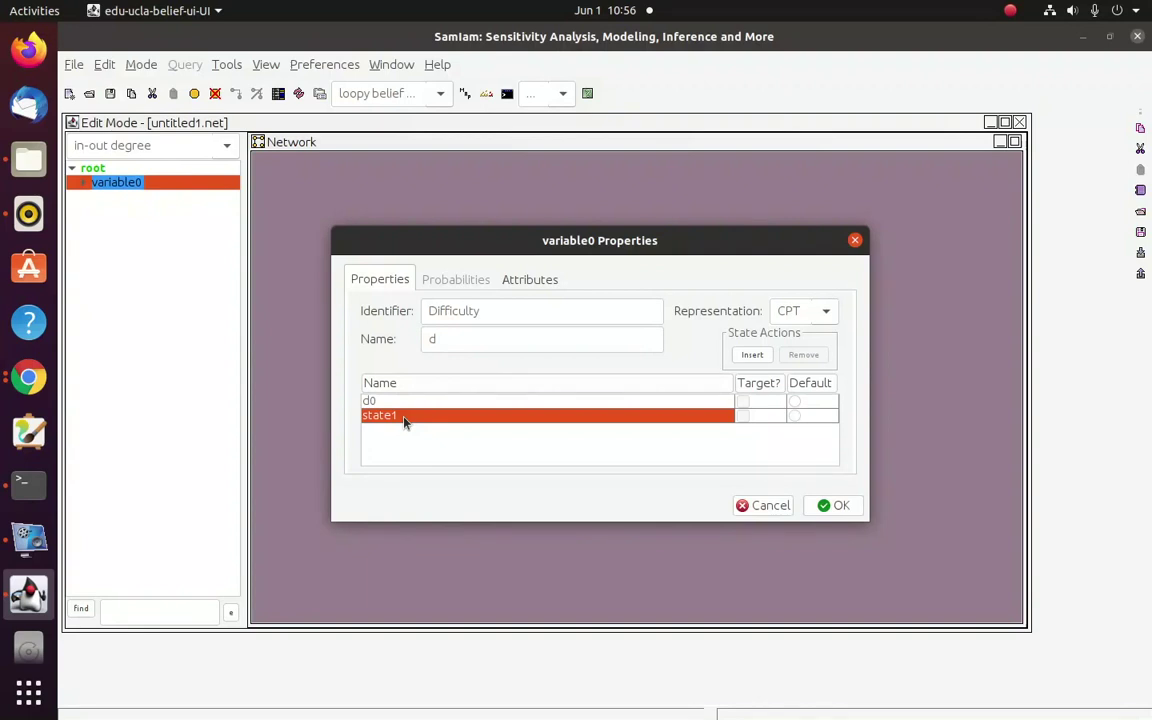
{"action": "double_click", "coordinate": [403, 417]}
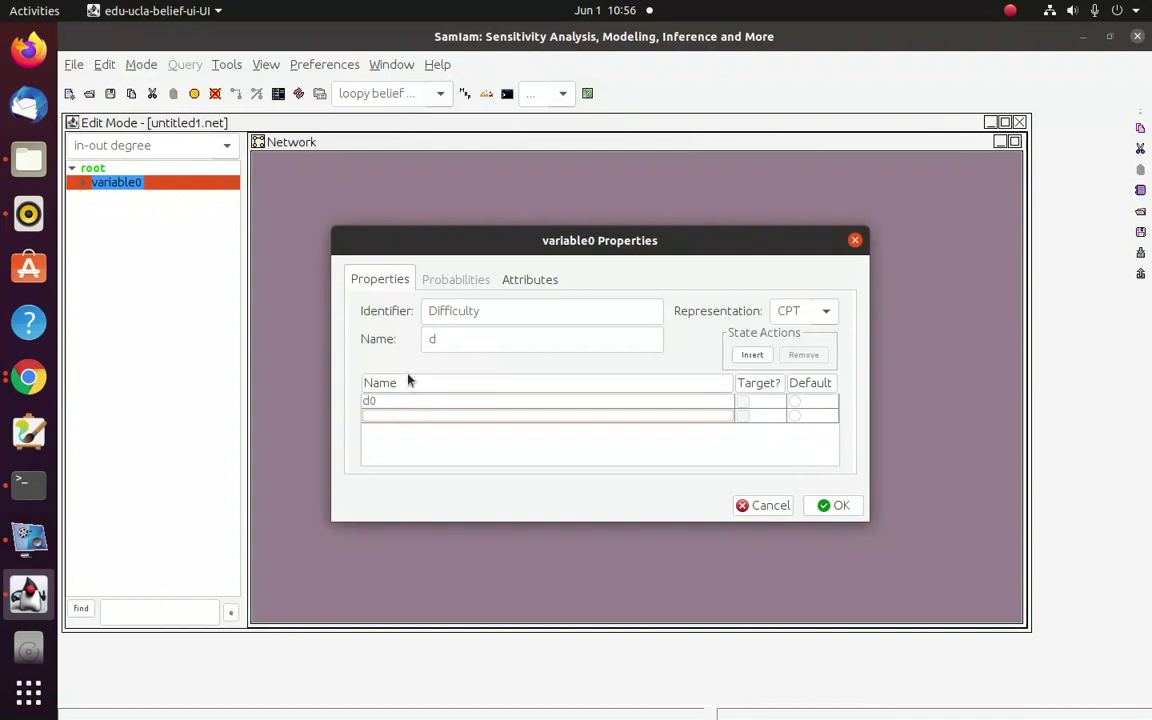
{"action": "type", "text": "d1"}
{"action": "key", "text": "Return"}
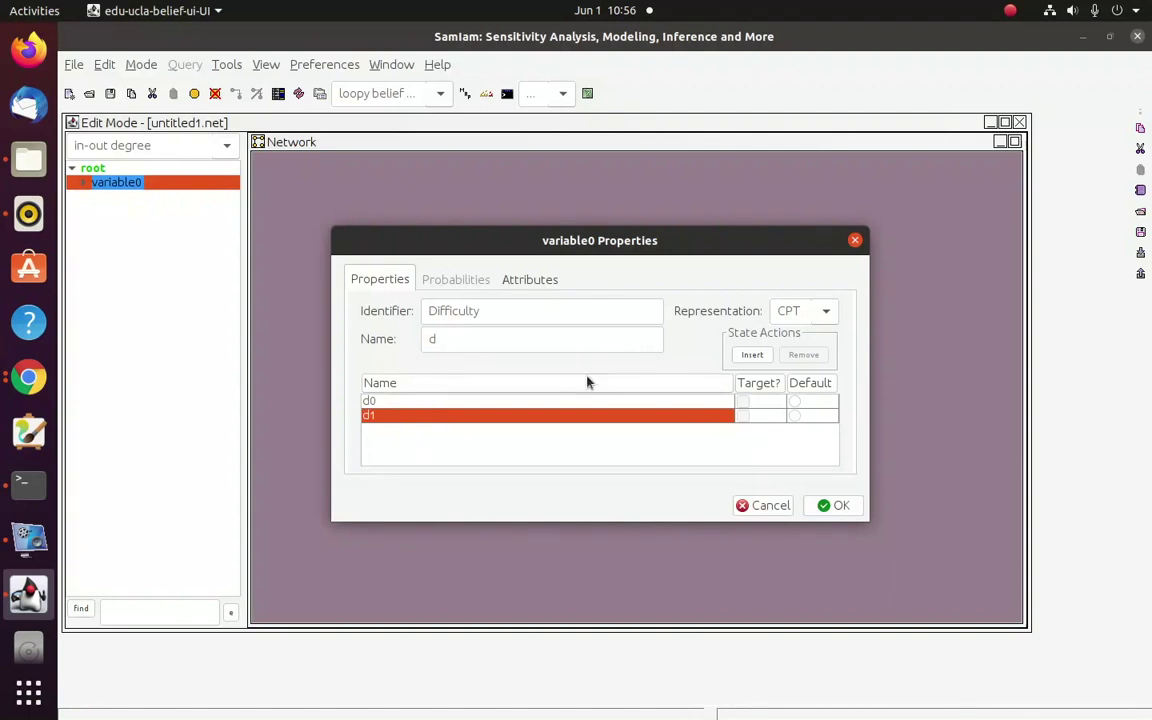
Add and then remove an extra third state, keeping only d0 and d1, and apply.
{"action": "left_click", "coordinate": [409, 401]}
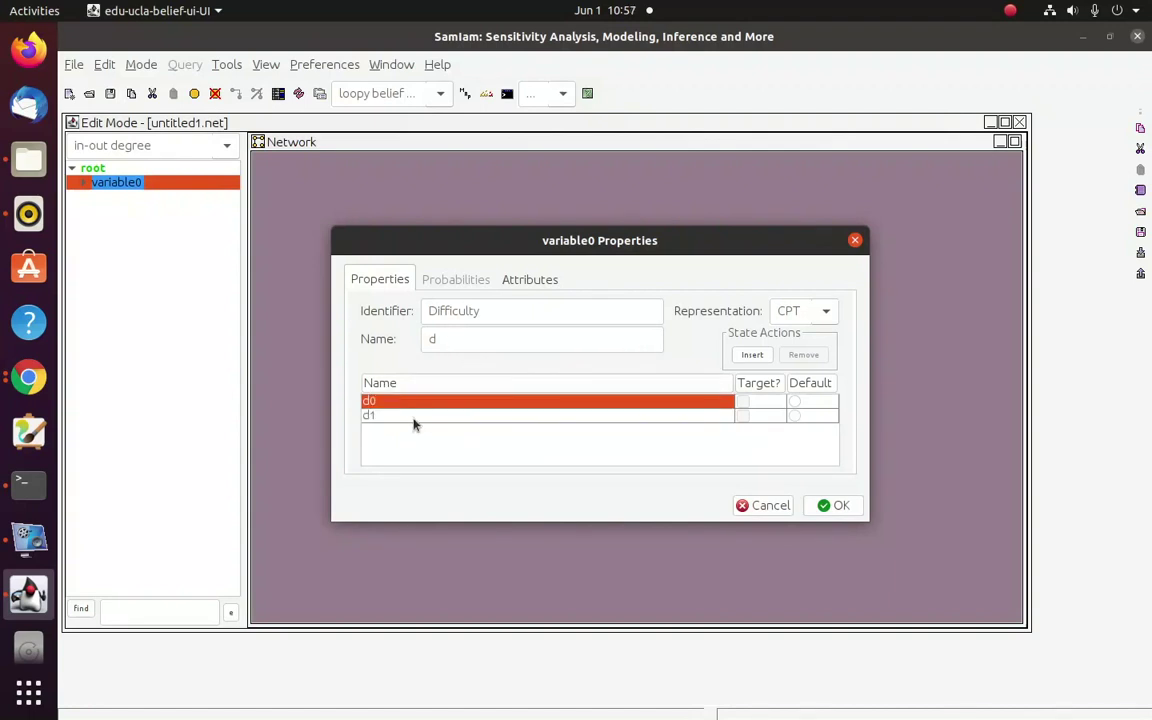
{"action": "left_click", "coordinate": [424, 416]}
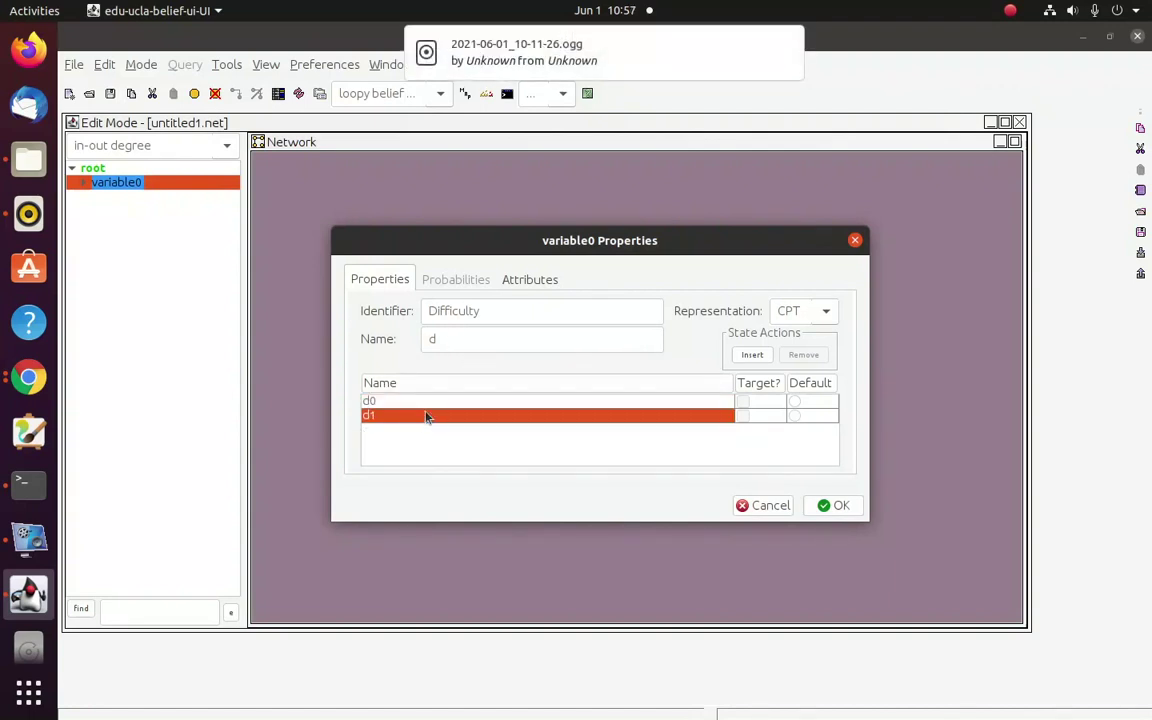
{"action": "left_click", "coordinate": [751, 356]}
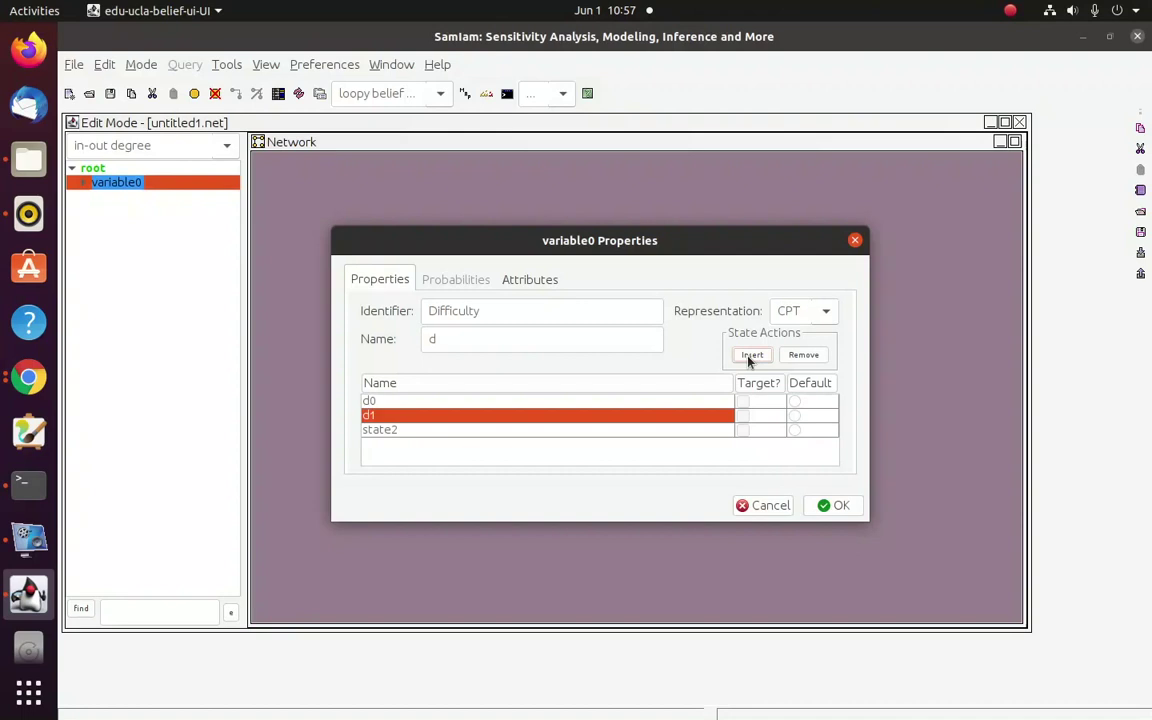
{"action": "left_click", "coordinate": [390, 430]}
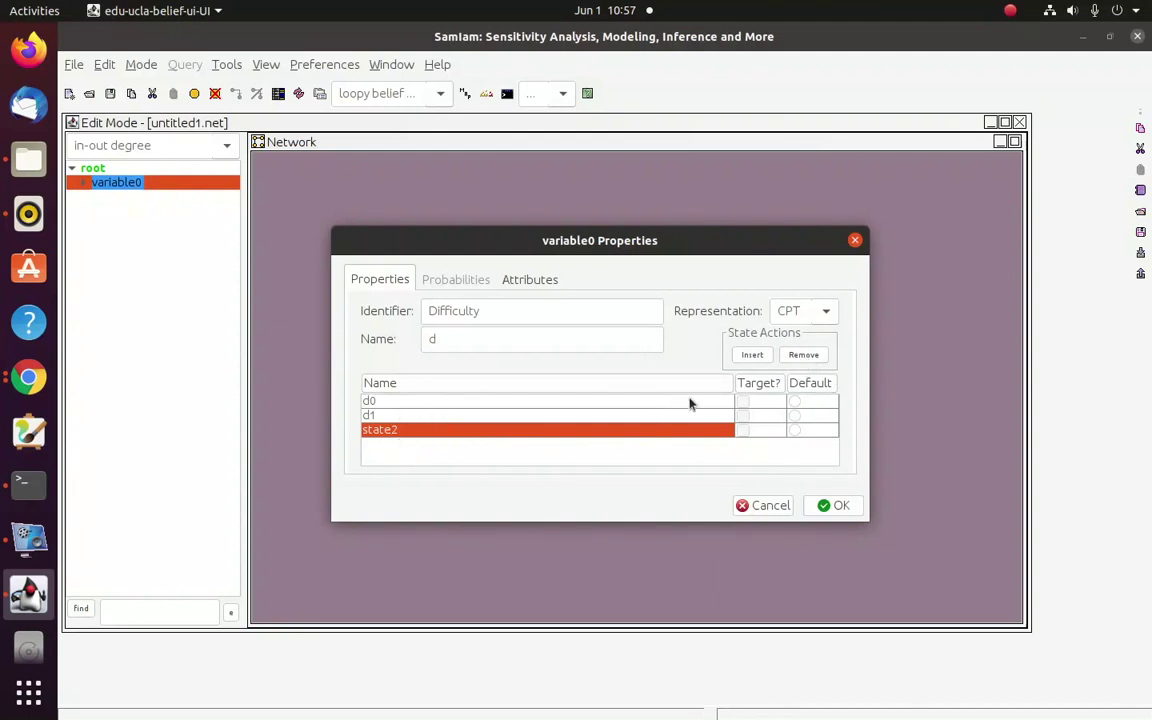
{"action": "left_click", "coordinate": [800, 356]}
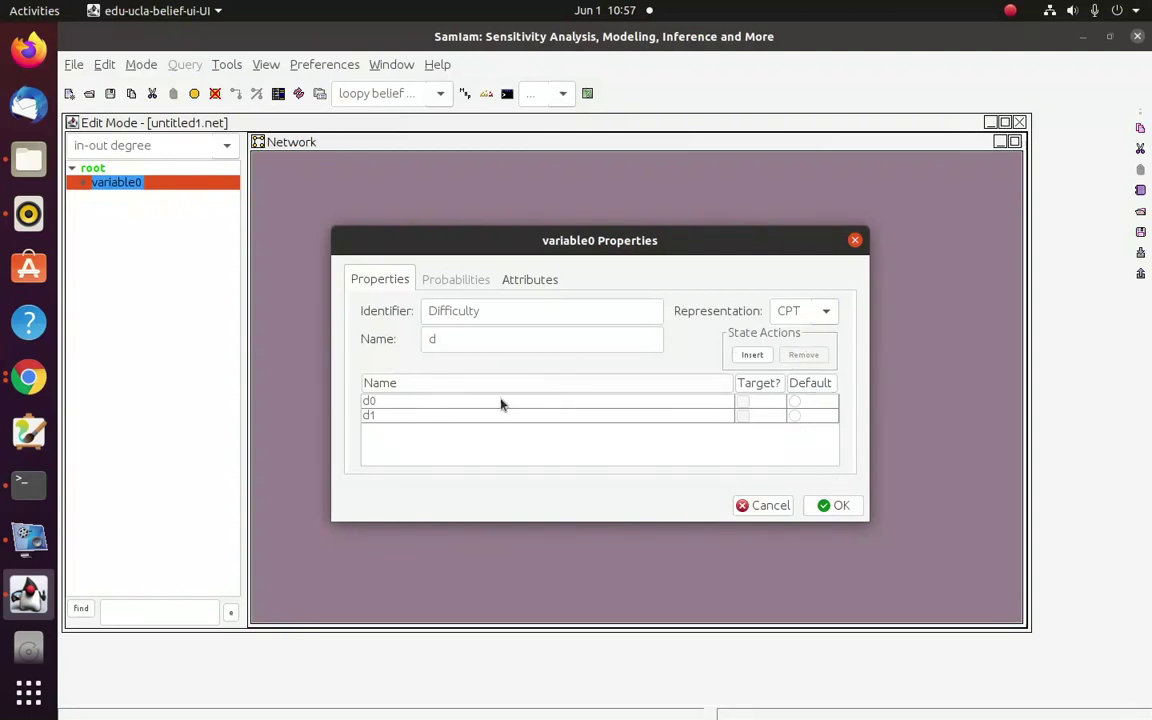
{"action": "mouse_move", "coordinate": [477, 242]}
{"action": "left_mouse_down"}
{"action": "mouse_move", "coordinate": [474, 357]}
{"action": "mouse_move", "coordinate": [470, 254]}
{"action": "left_mouse_up"}
{"action": "left_click", "coordinate": [826, 516]}
Swap the node's identifier to d and its name to Difficulty, then confirm.
{"action": "double_click", "coordinate": [385, 262]}
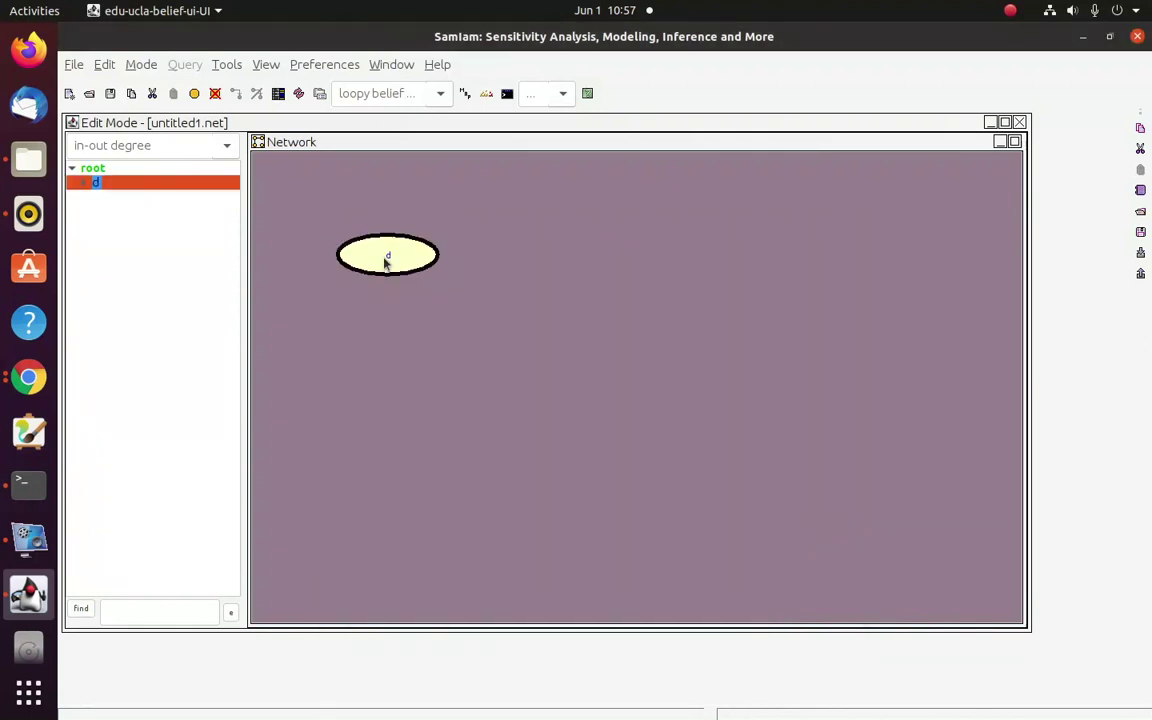
{"action": "left_click_drag", "start_coordinate": [483, 313], "coordinate": [386, 301]}
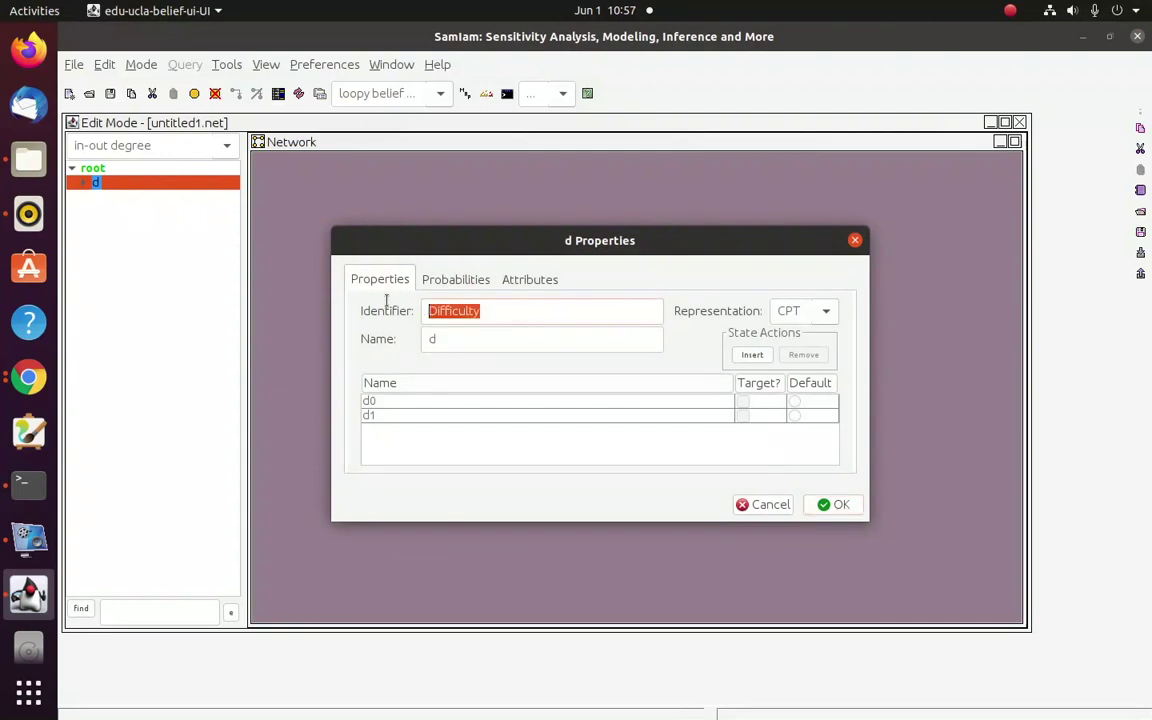
{"action": "key", "text": "BackSpace"}
{"action": "left_click_drag", "start_coordinate": [452, 341], "coordinate": [347, 333]}
{"action": "type", "text": "Difficulty"}
{"action": "left_click", "coordinate": [455, 313]}
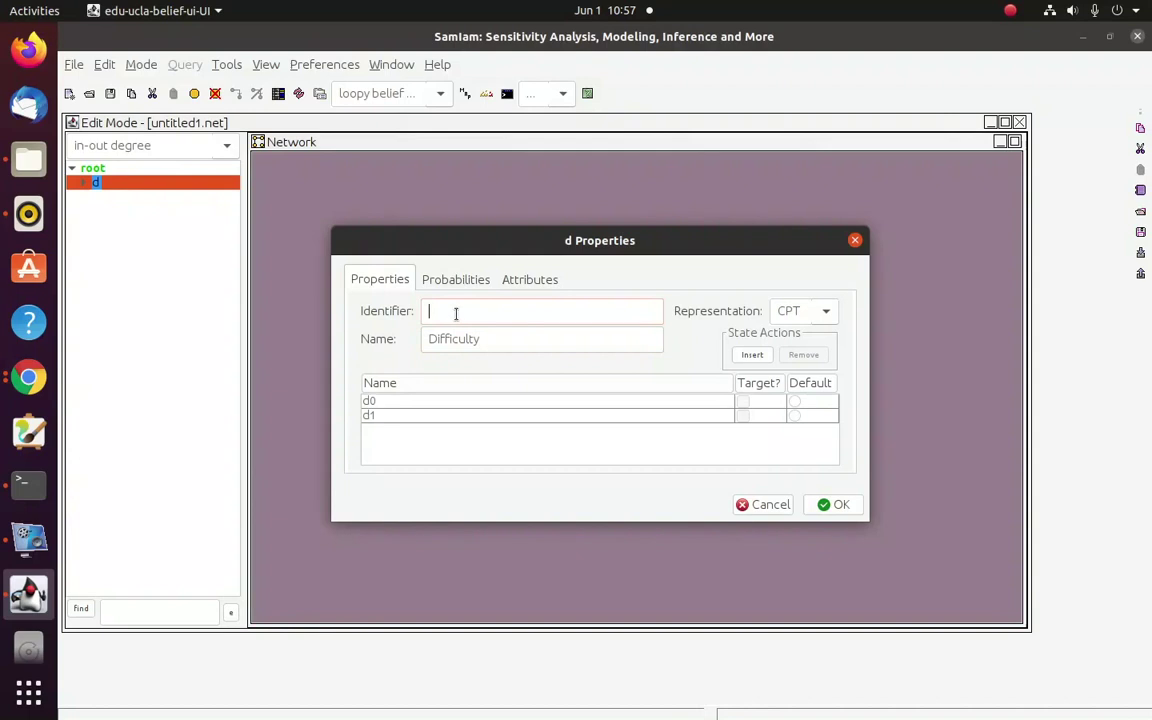
{"action": "type", "text": "d"}
{"action": "left_click", "coordinate": [833, 504]}
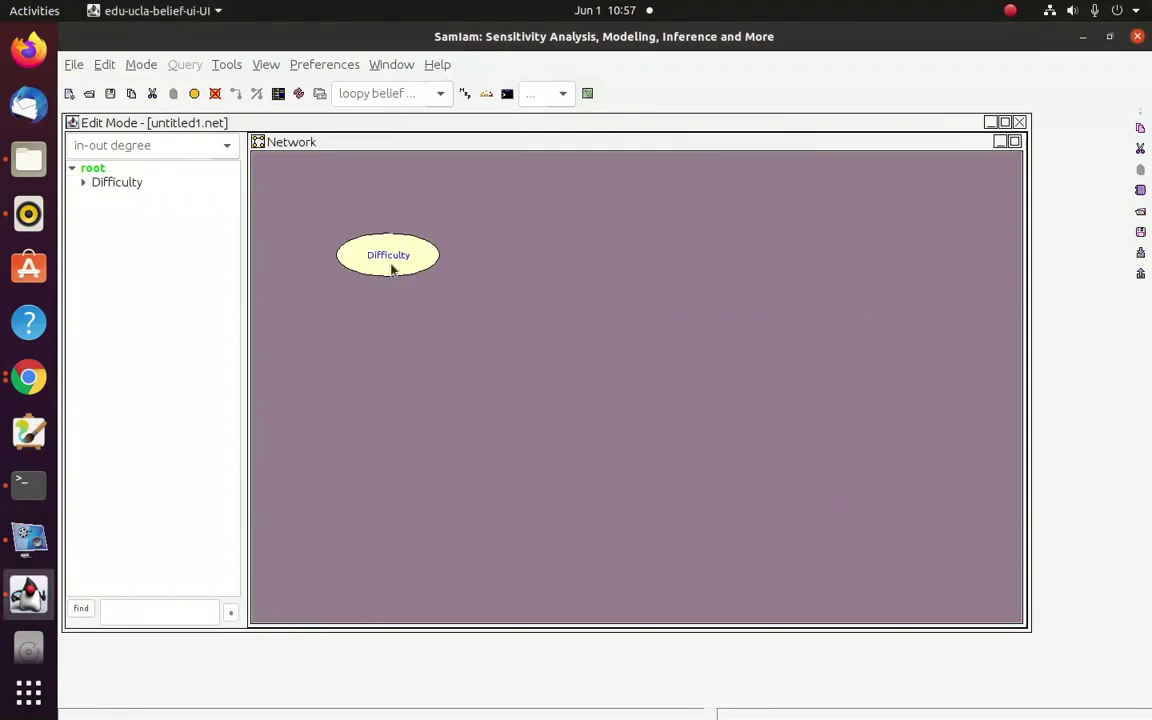
{"action": "left_click", "coordinate": [392, 270]}
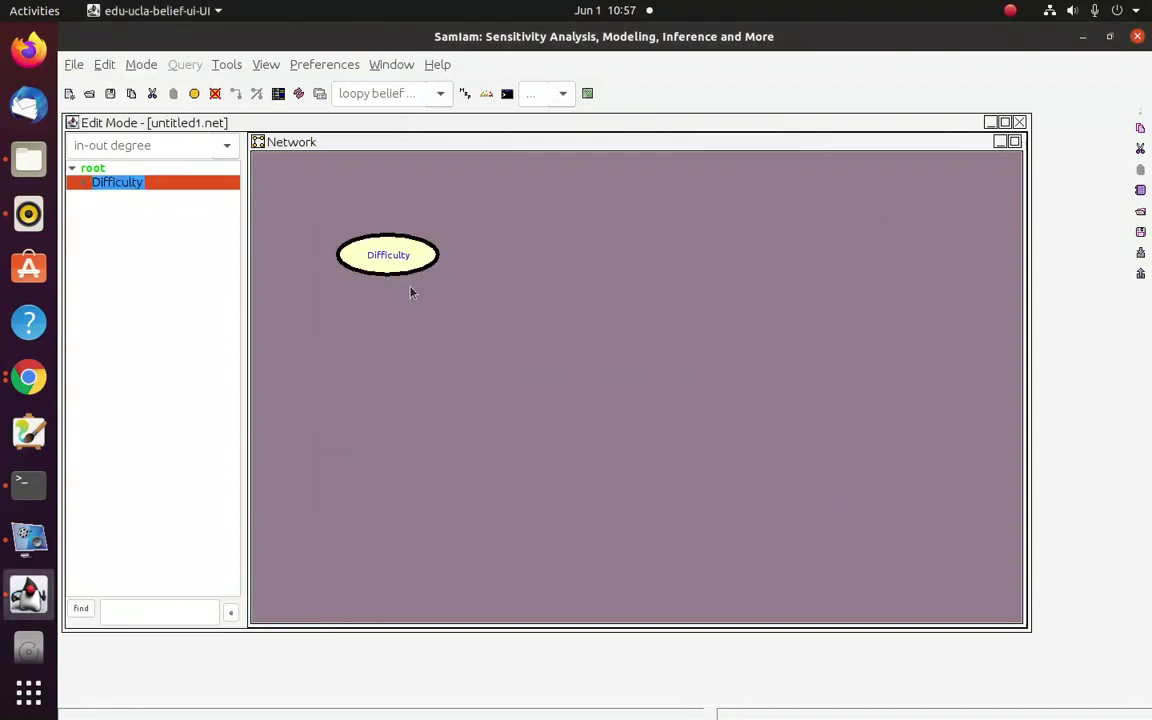
Add a node right of Difficulty named Intelligence with identifier i.
{"action": "left_click", "coordinate": [195, 96]}
{"action": "left_click", "coordinate": [565, 300]}
{"action": "left_click_drag", "start_coordinate": [565, 300], "coordinate": [565, 265]}
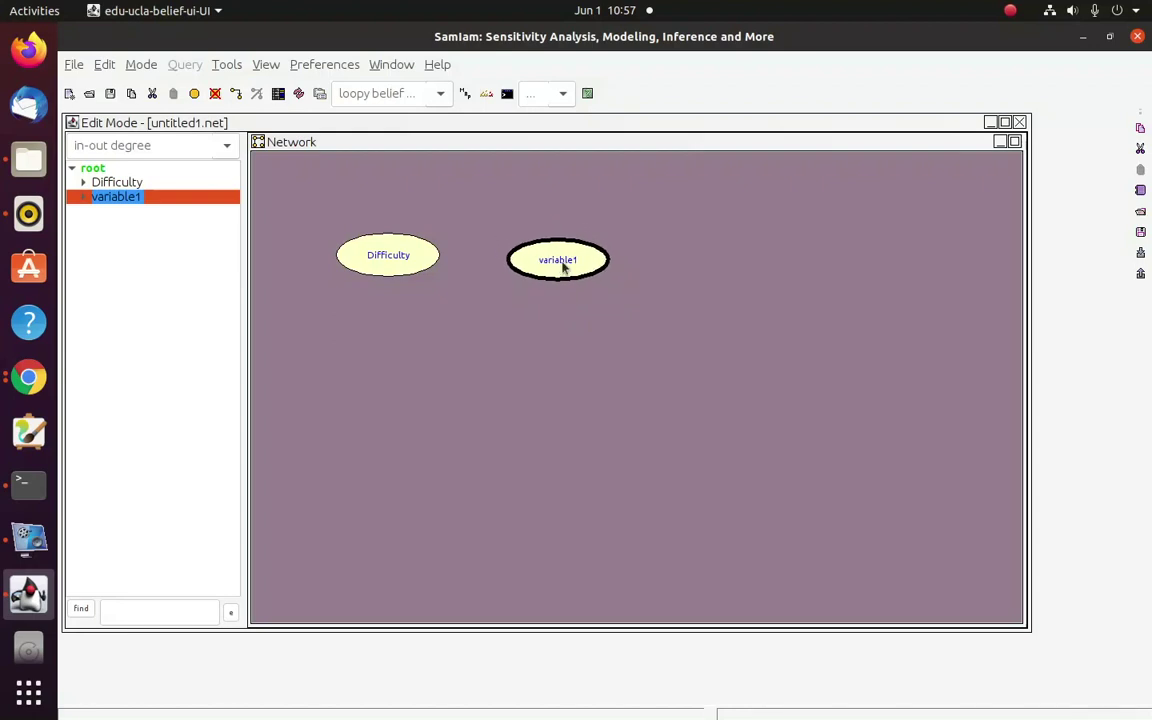
{"action": "double_click", "coordinate": [563, 267]}
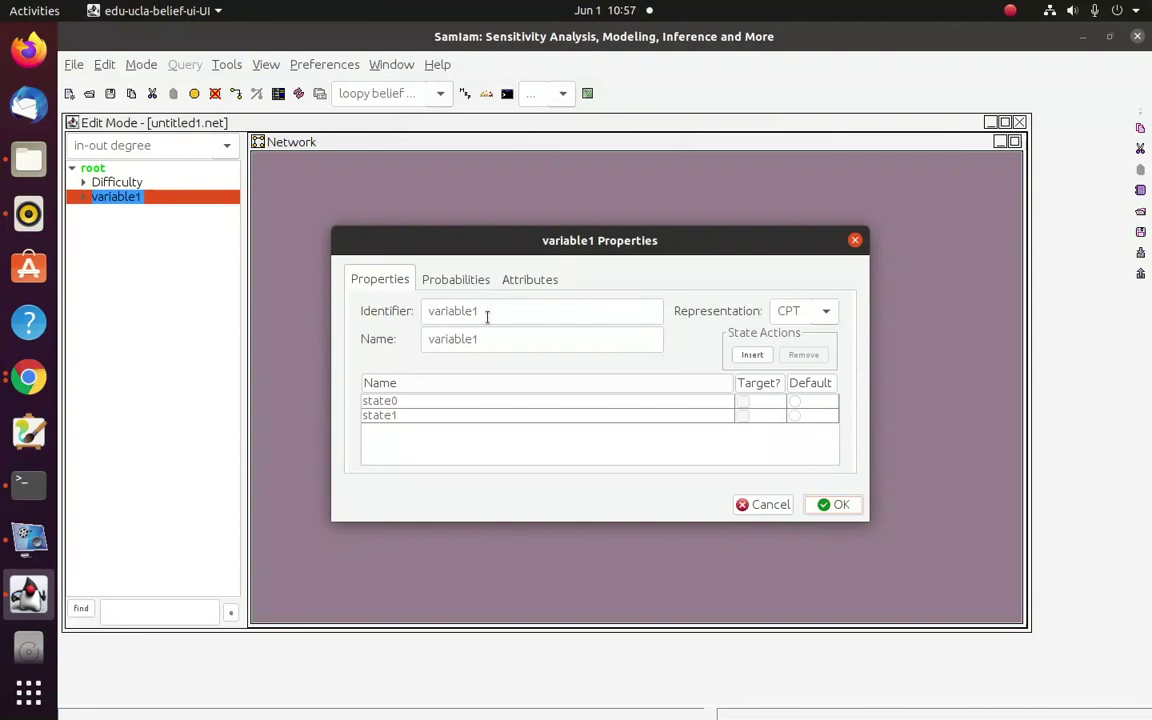
{"action": "double_click", "coordinate": [486, 338]}
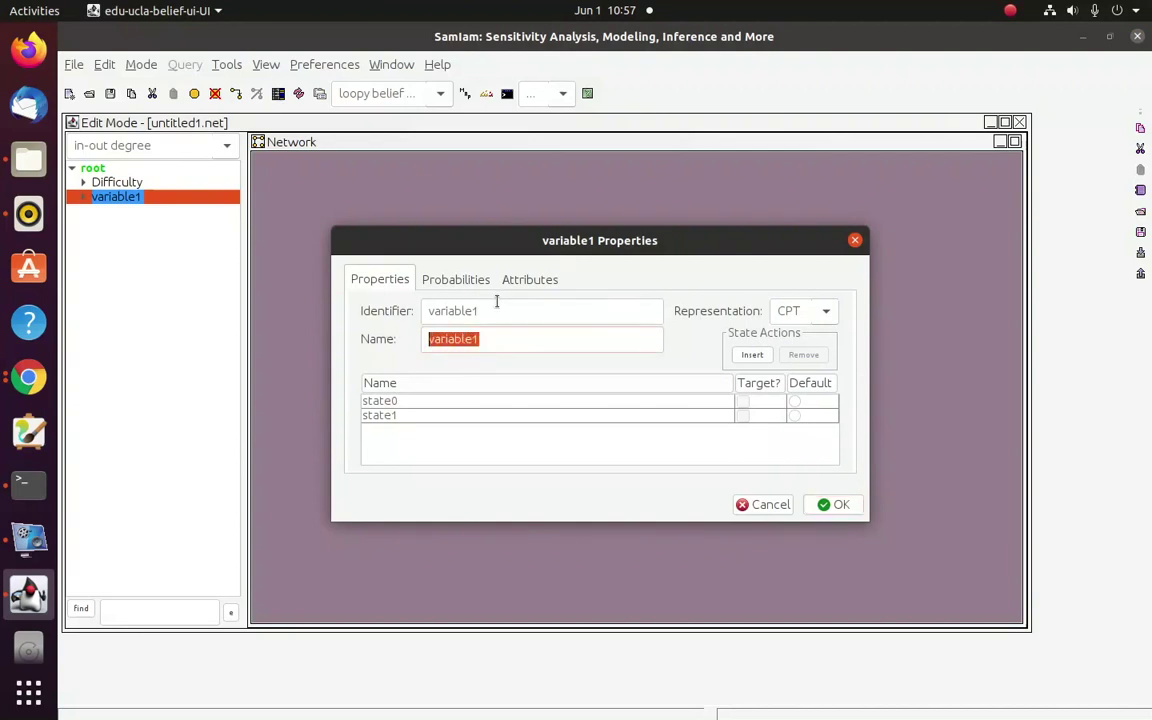
{"action": "type", "text": "Intelli"}
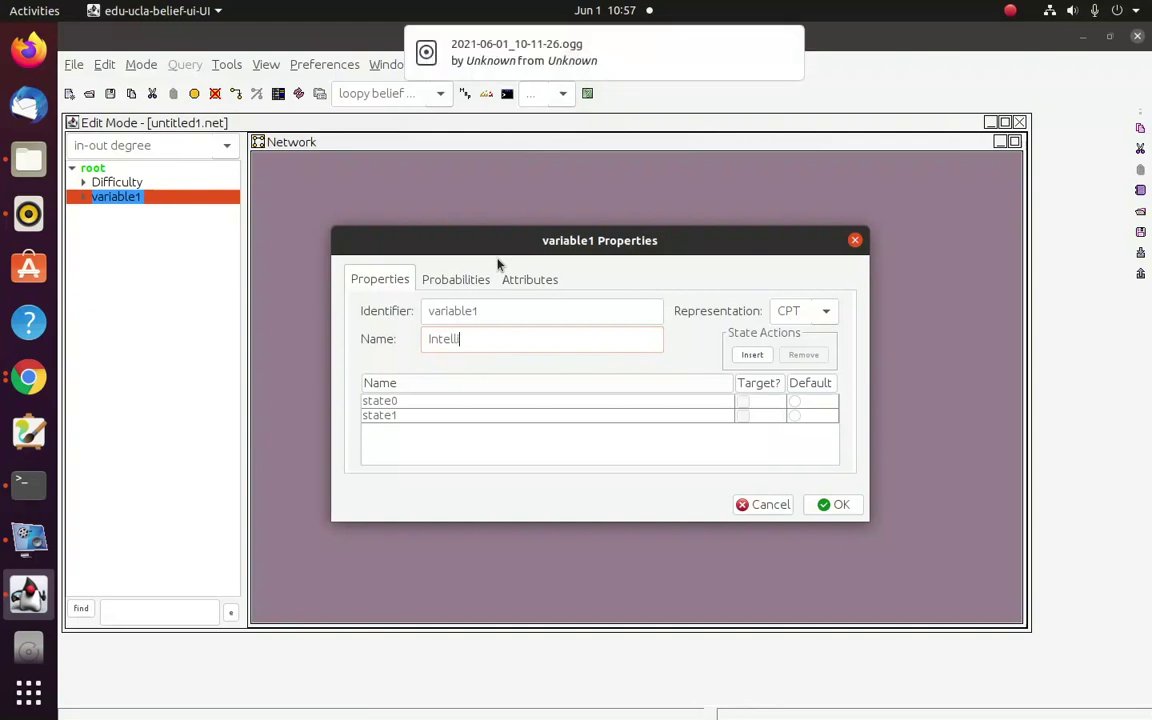
{"action": "type", "text": "gence"}
{"action": "double_click", "coordinate": [491, 311]}
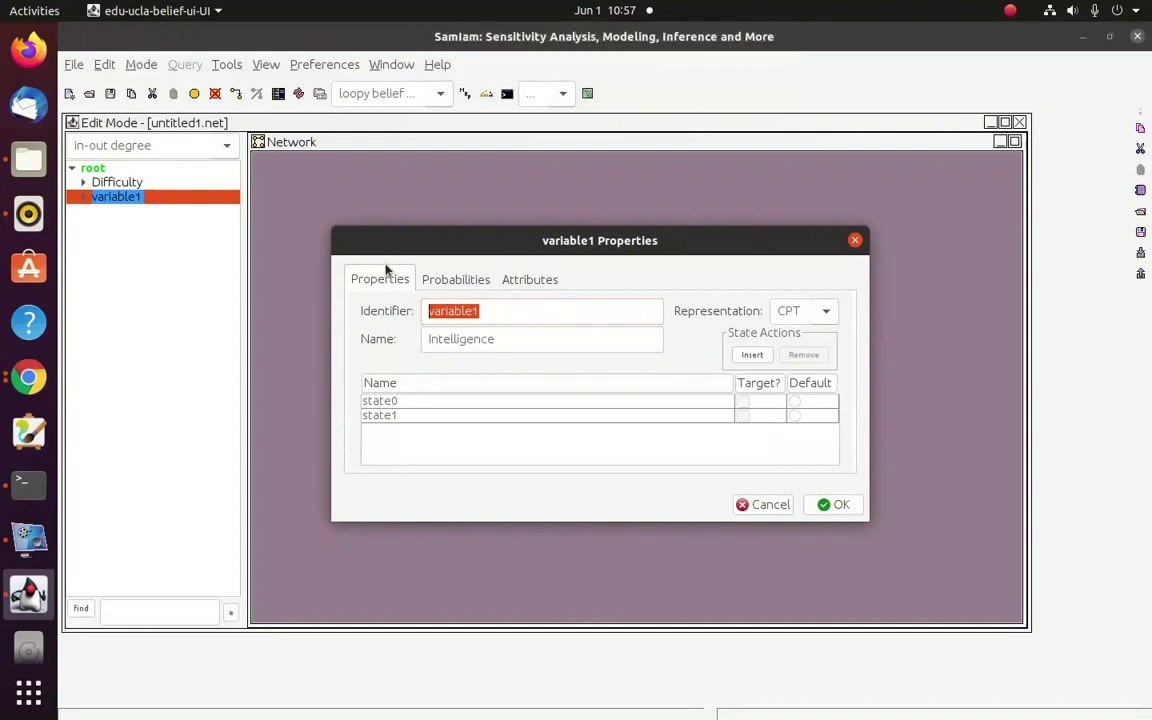
{"action": "type", "text": "i"}
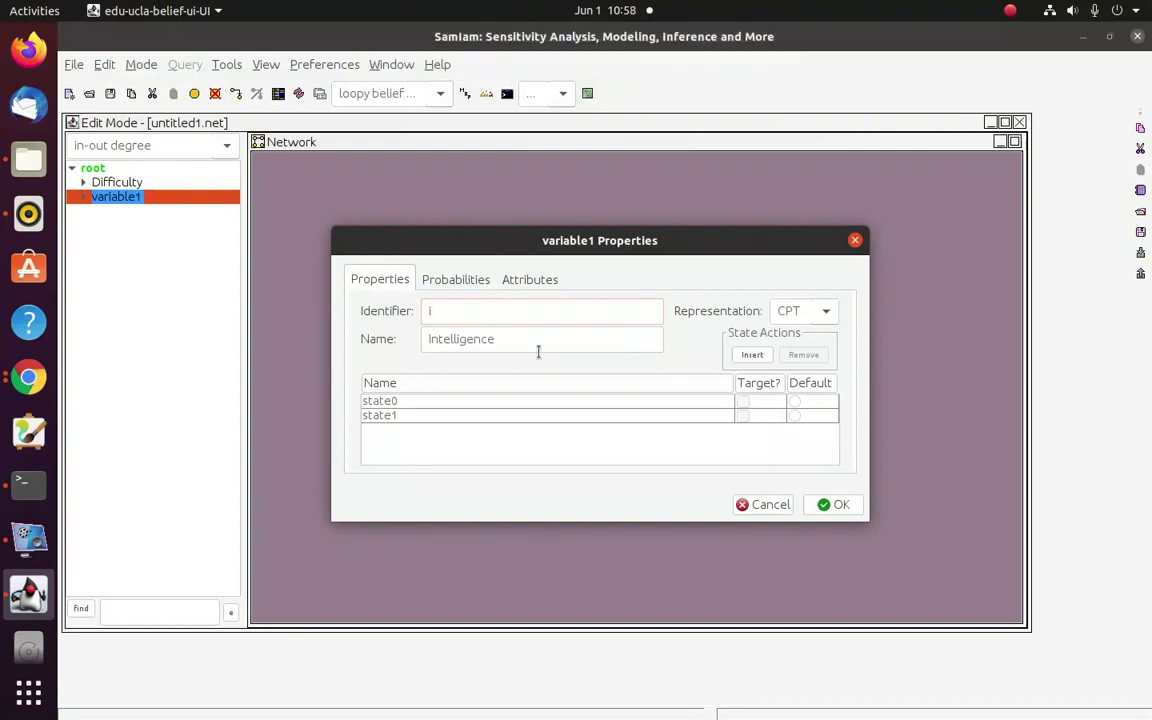
Name Intelligence's states i0 and i1, apply, and align it level with Difficulty.
{"action": "left_click", "coordinate": [447, 402]}
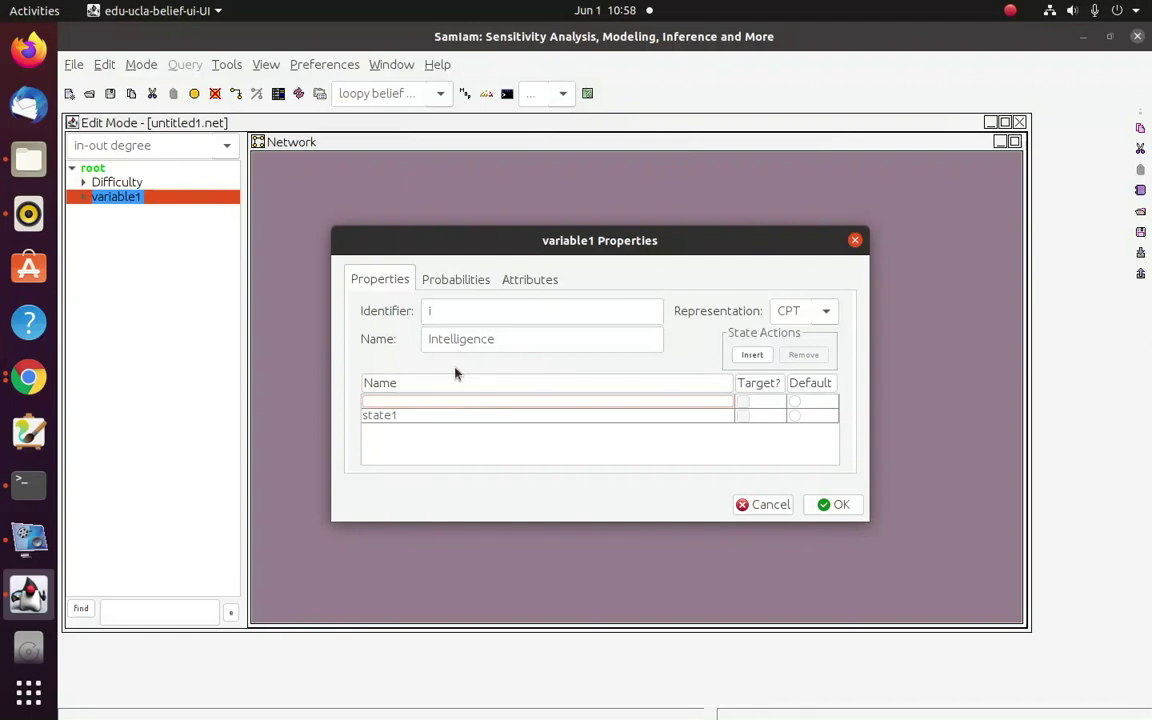
{"action": "type", "text": "i0"}
{"action": "left_click", "coordinate": [431, 425]}
{"action": "left_click", "coordinate": [431, 416]}
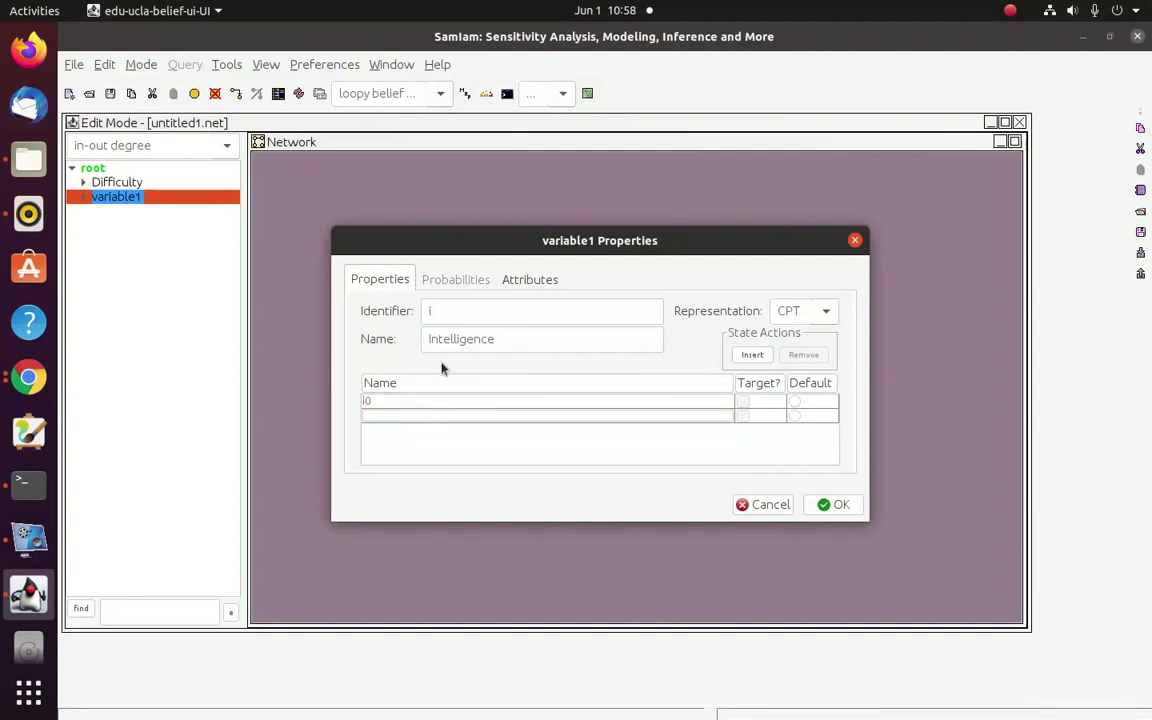
{"action": "type", "text": "i1"}
{"action": "left_click", "coordinate": [440, 401]}
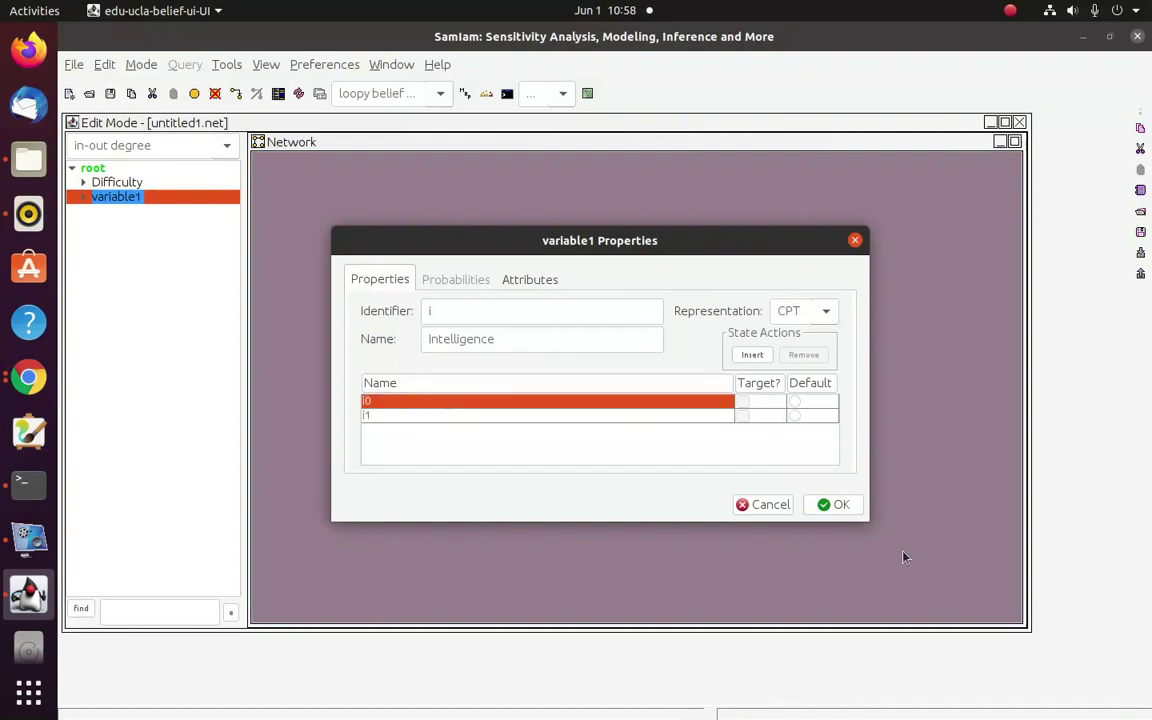
{"action": "left_click", "coordinate": [830, 504]}
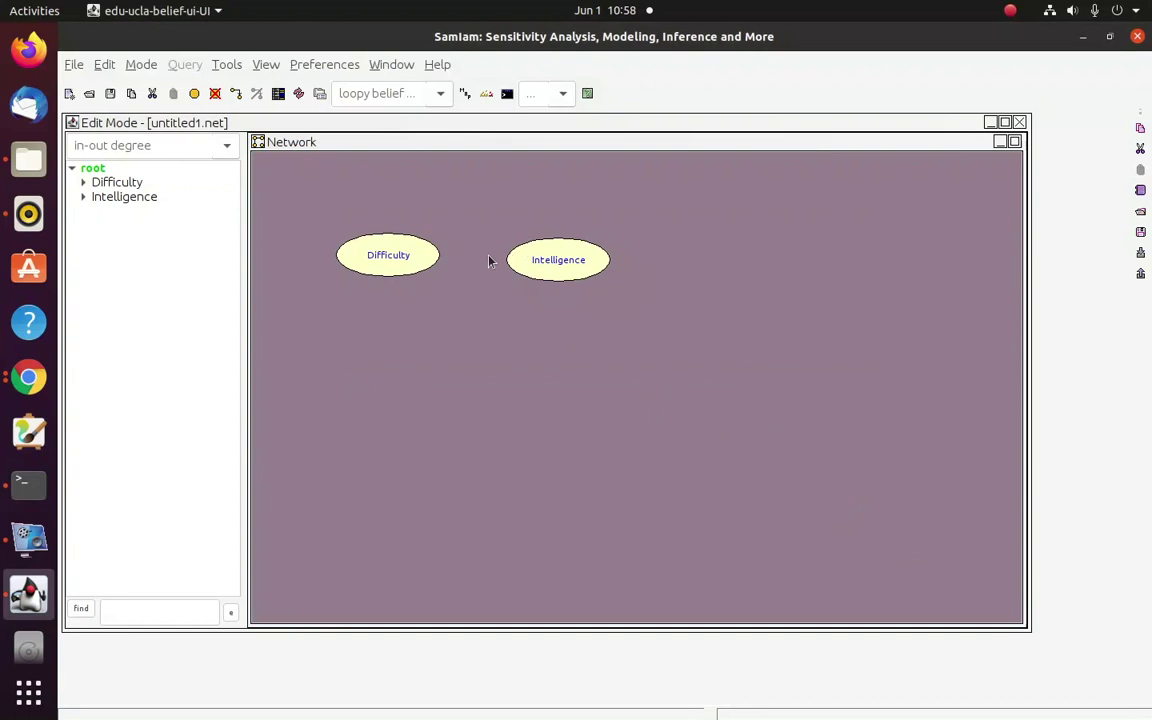
{"action": "left_click_drag", "start_coordinate": [393, 266], "coordinate": [396, 283]}
{"action": "left_click_drag", "start_coordinate": [545, 265], "coordinate": [530, 272]}
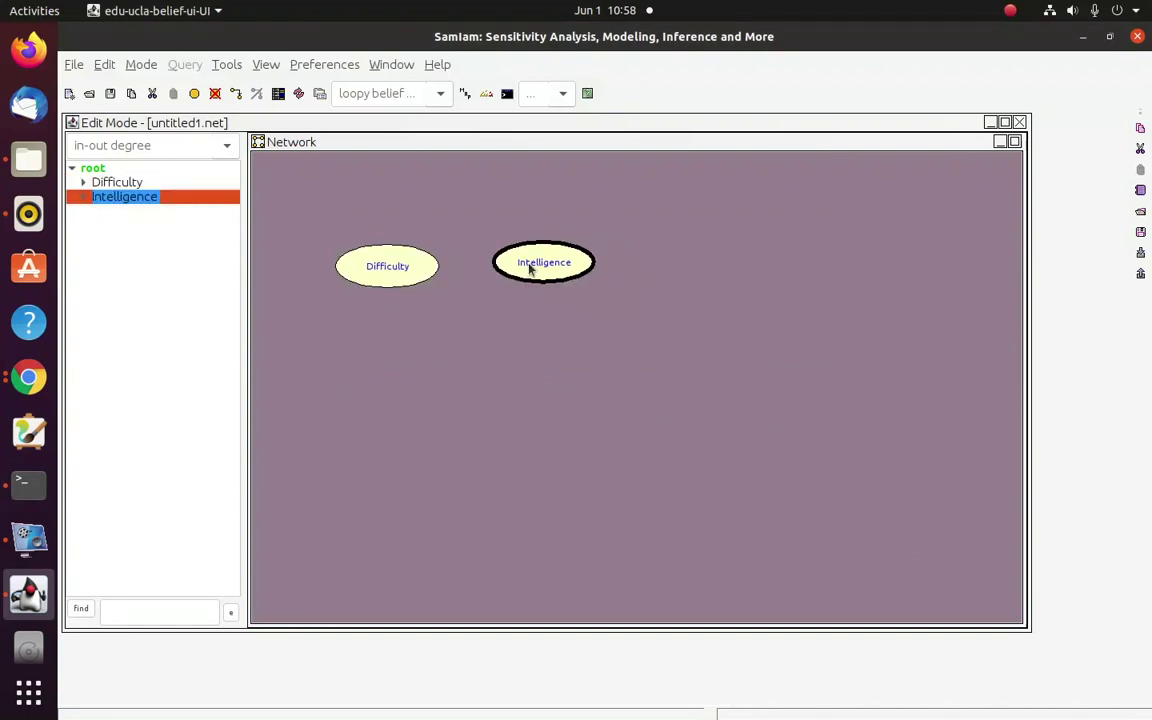
In Difficulty's probability table, enter 0.4 for d0 and 0.6 for d1, then confirm.
{"action": "left_click", "coordinate": [396, 270]}
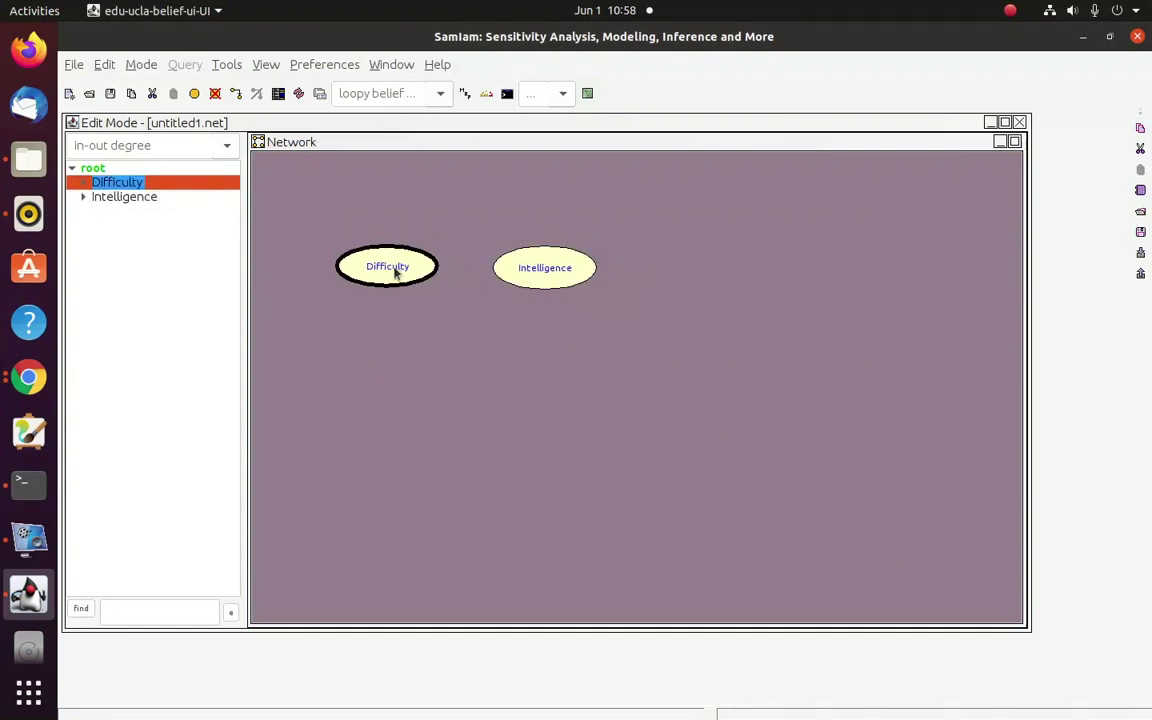
{"action": "double_click", "coordinate": [396, 270]}
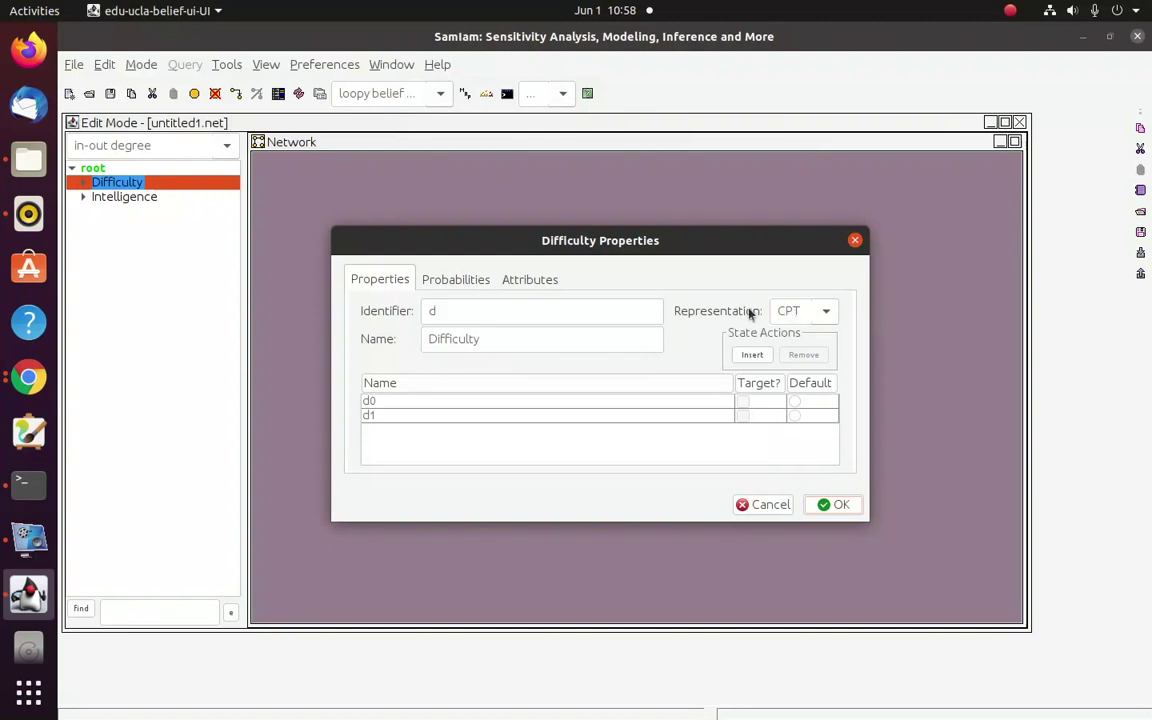
{"action": "left_click", "coordinate": [447, 282]}
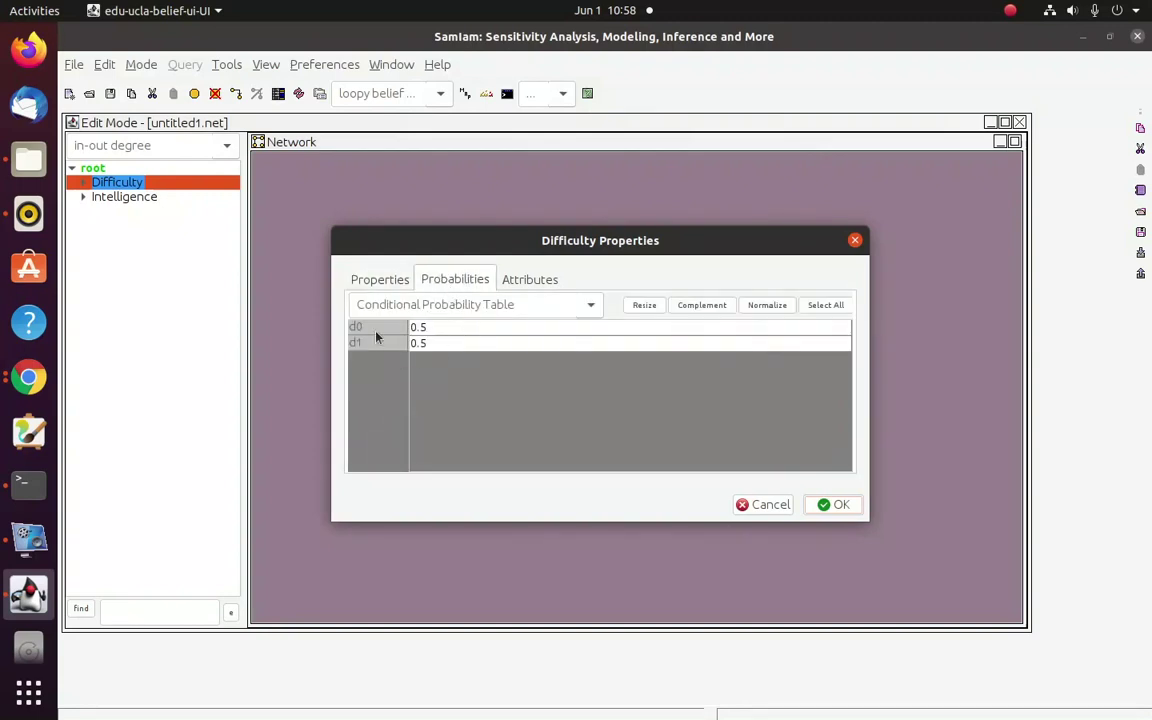
{"action": "double_click", "coordinate": [442, 327]}
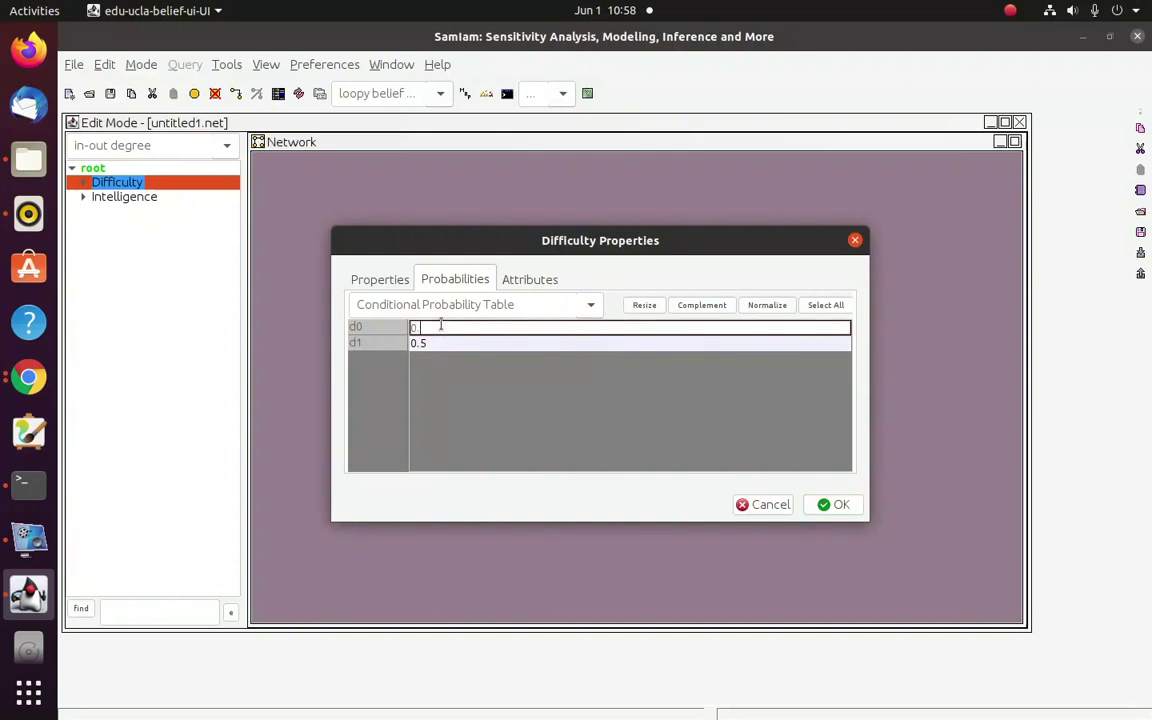
{"action": "type", "text": "4"}
{"action": "double_click", "coordinate": [453, 343]}
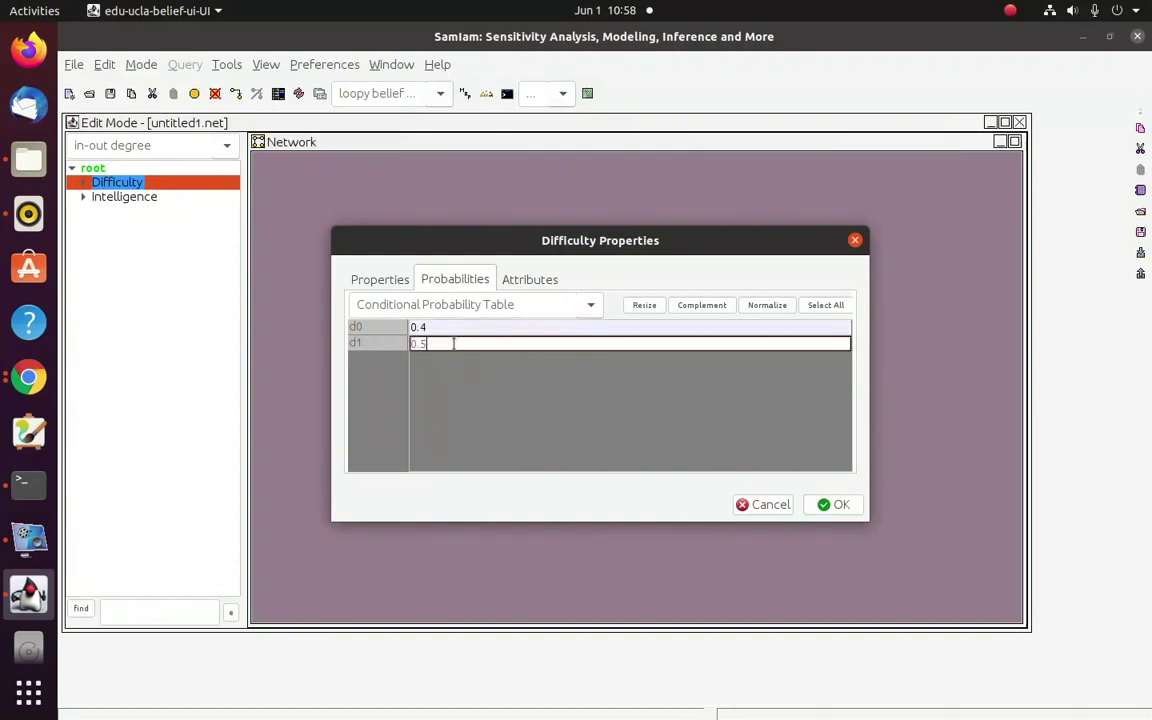
{"action": "key", "text": "BackSpace"}
{"action": "type", "text": "6"}
{"action": "left_click", "coordinate": [834, 504]}
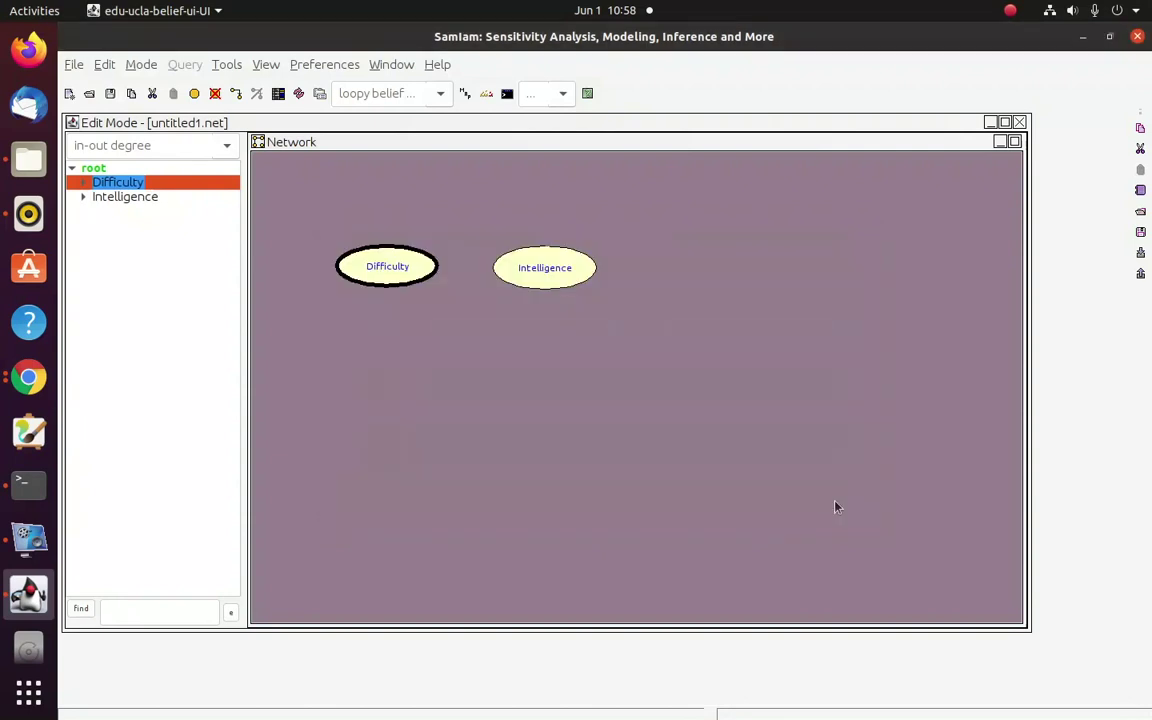
Enter Intelligence's probabilities as 0.3 for i0 and 0.7 for i1, and close its properties.
{"action": "double_click", "coordinate": [512, 262]}
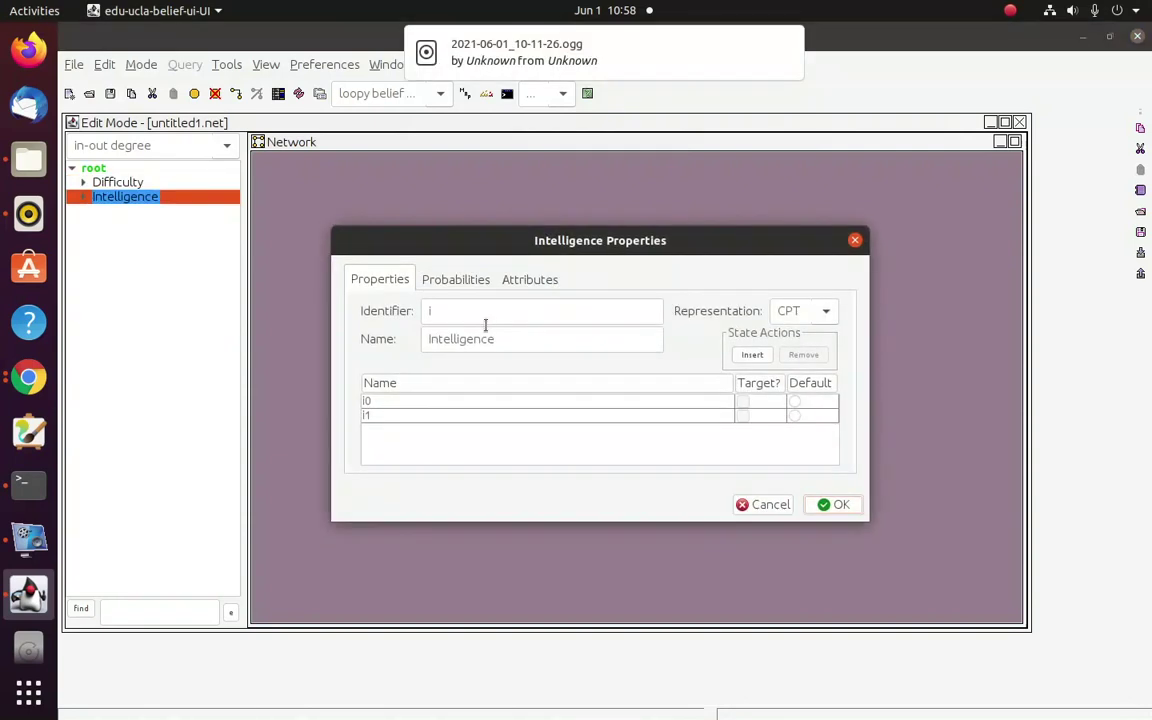
{"action": "left_click", "coordinate": [447, 282]}
{"action": "double_click", "coordinate": [447, 326]}
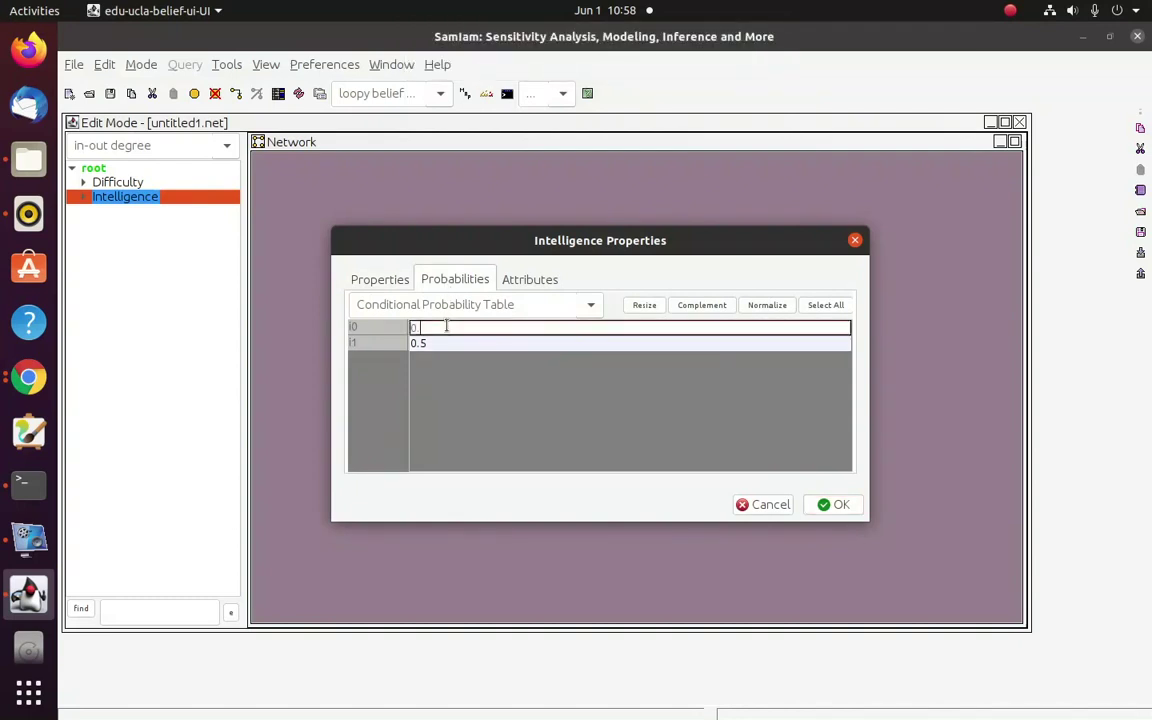
{"action": "type", "text": ".3"}
{"action": "double_click", "coordinate": [455, 343]}
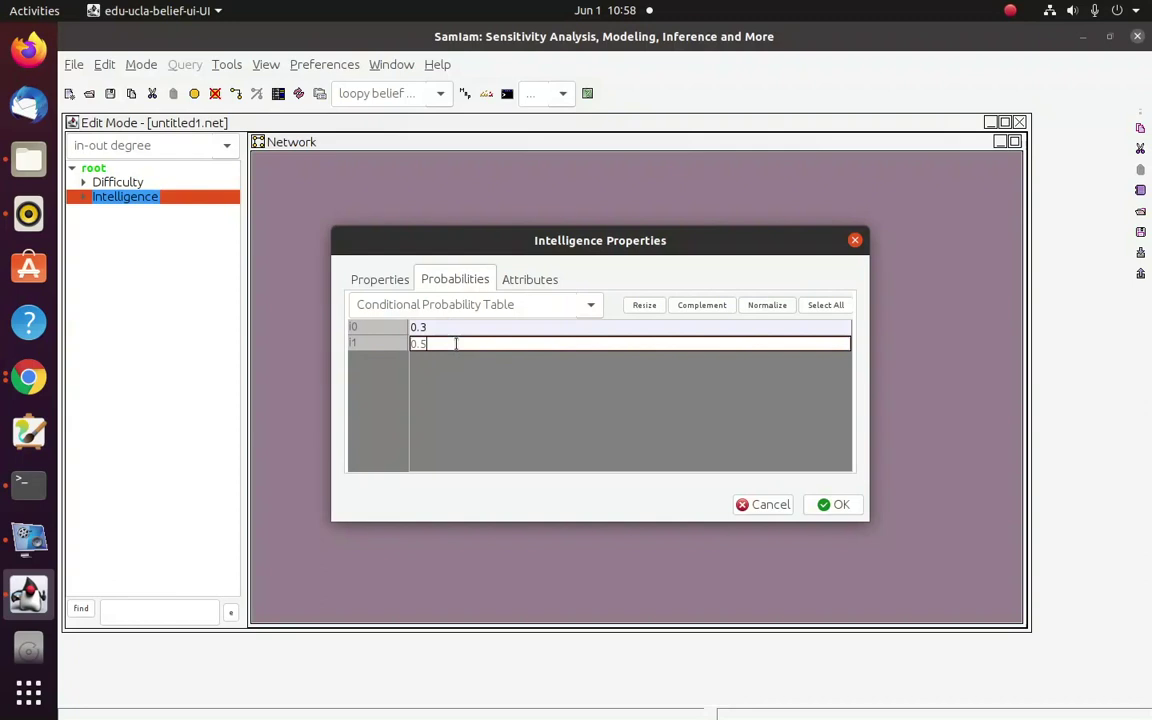
{"action": "key", "text": "BackSpace"}
{"action": "type", "text": "7"}
{"action": "key", "text": "Return"}
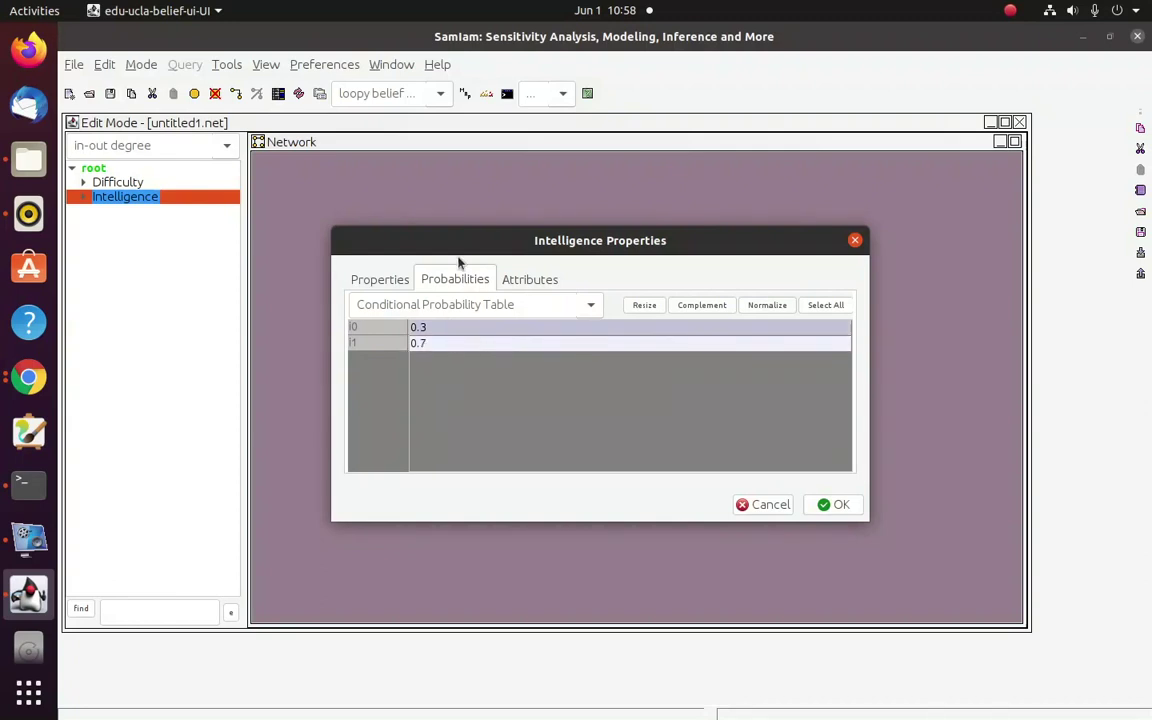
{"action": "left_click", "coordinate": [832, 504]}
{"action": "left_click", "coordinate": [481, 316]}
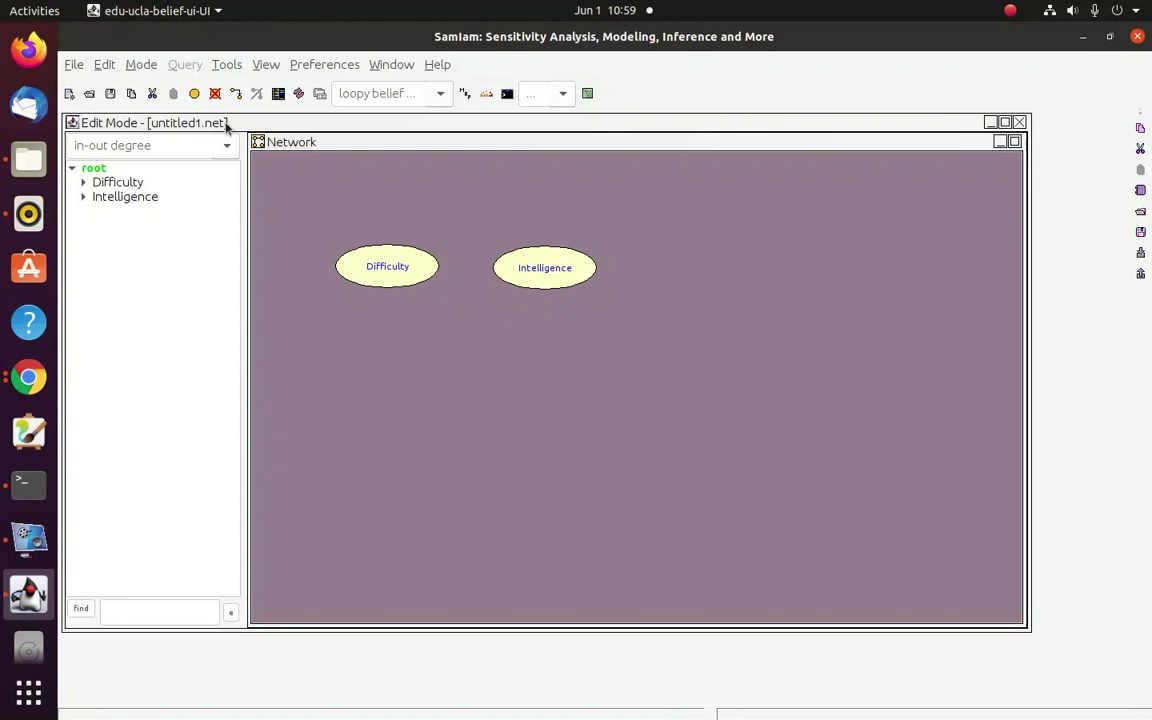
Place a new node below Difficulty and Intelligence, named Grade with identifier g.
{"action": "left_click", "coordinate": [194, 93]}
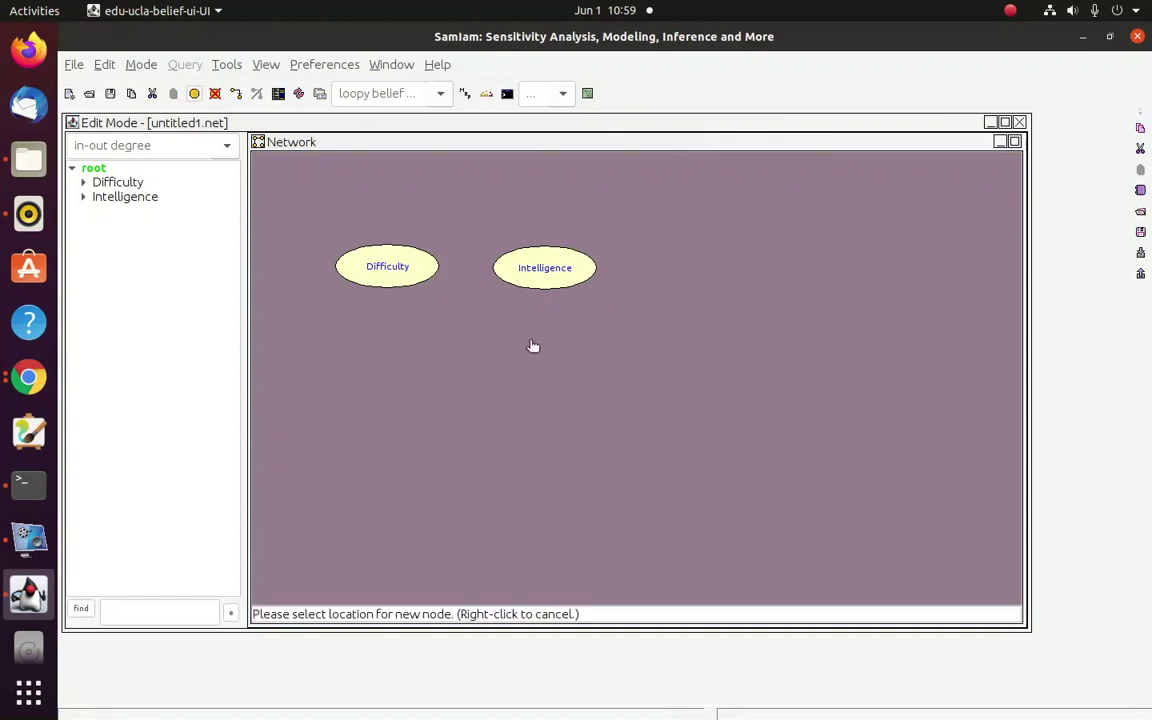
{"action": "left_click", "coordinate": [468, 337]}
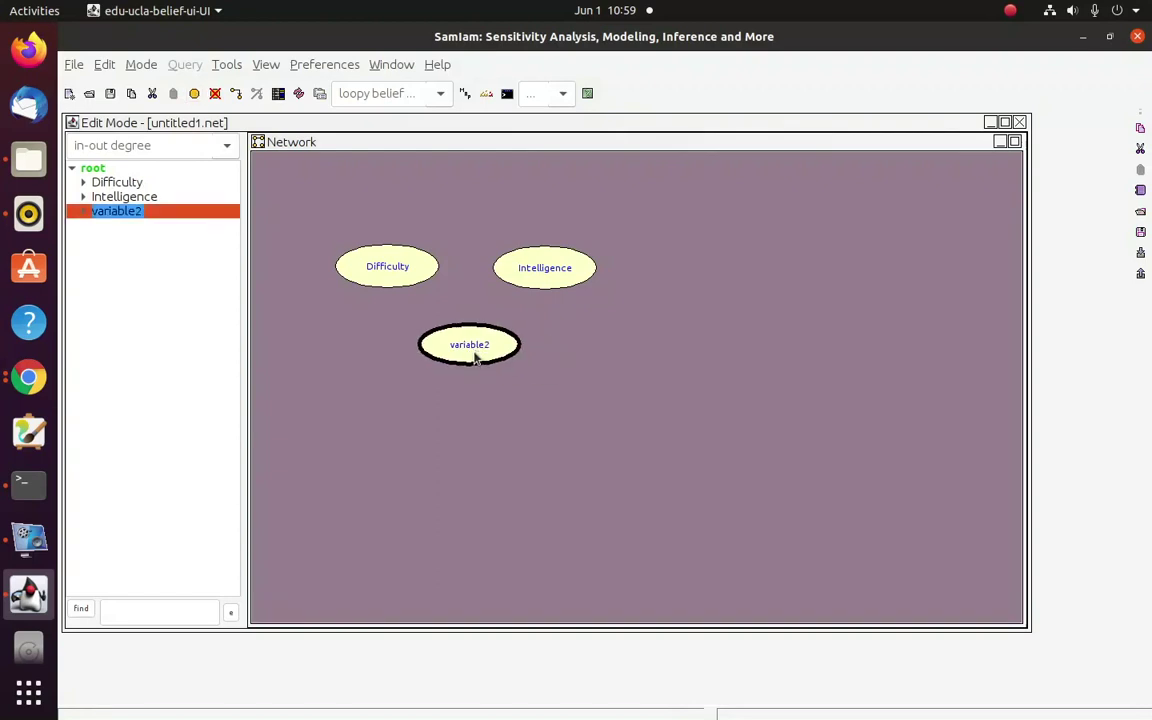
{"action": "double_click", "coordinate": [476, 356]}
{"action": "double_click", "coordinate": [474, 339]}
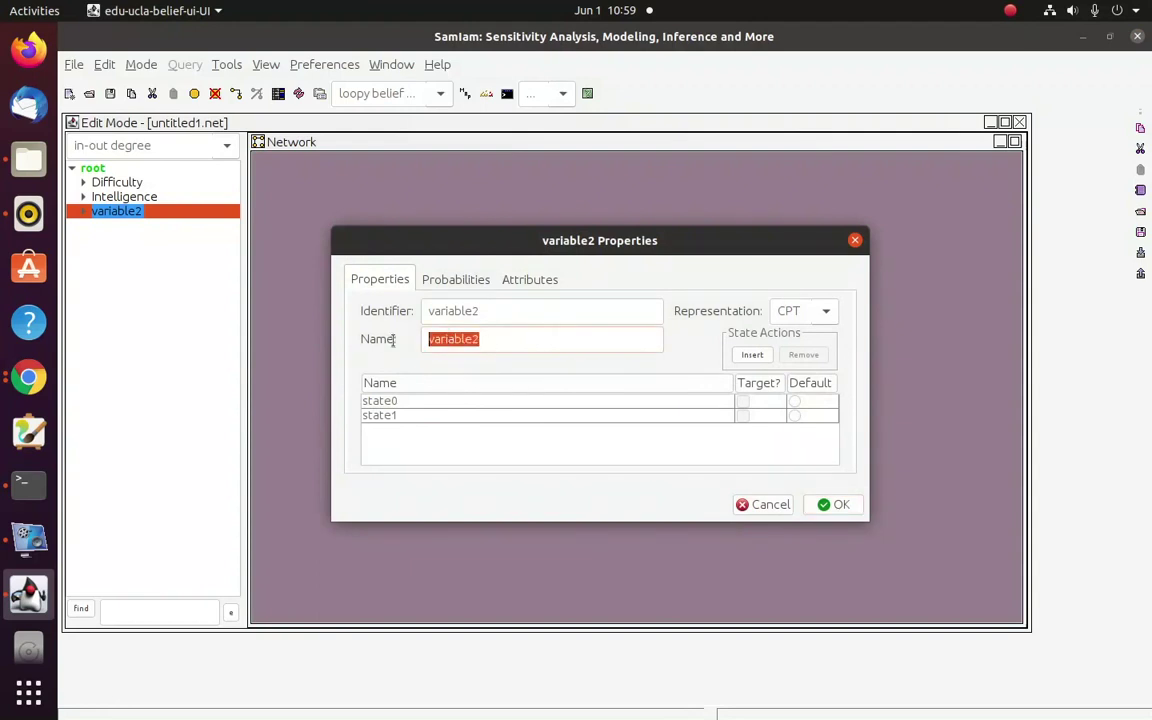
{"action": "type", "text": "Grade"}
{"action": "left_click_drag", "start_coordinate": [496, 311], "coordinate": [350, 318]}
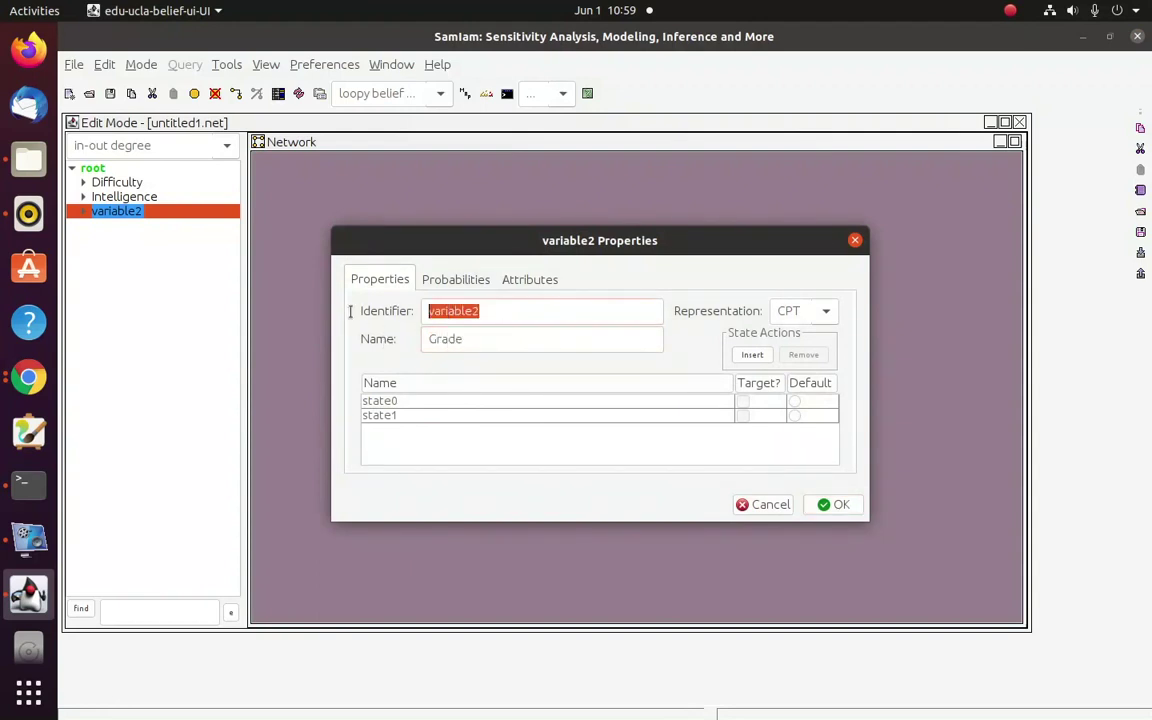
{"action": "type", "text": "g"}
Rename Grade's states to g1 and g2, and insert a third state g3.
{"action": "double_click", "coordinate": [456, 401]}
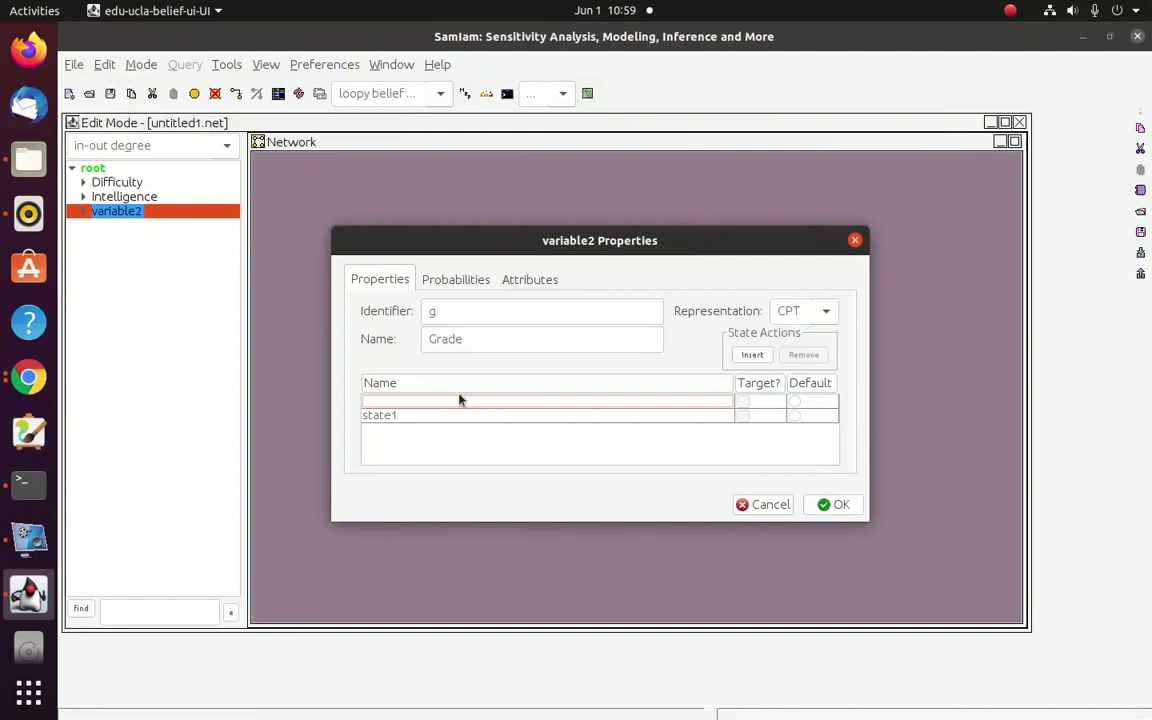
{"action": "type", "text": "g1"}
{"action": "double_click", "coordinate": [438, 414]}
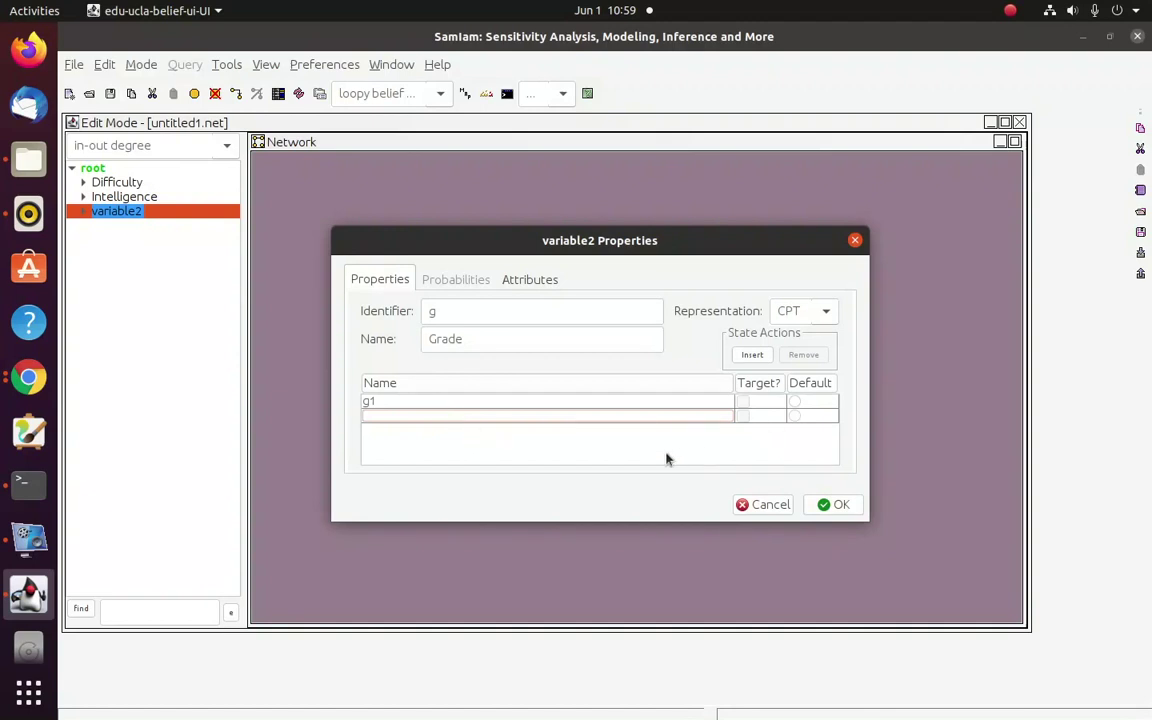
{"action": "type", "text": "g2"}
{"action": "key", "text": "Return"}
{"action": "left_click", "coordinate": [633, 417]}
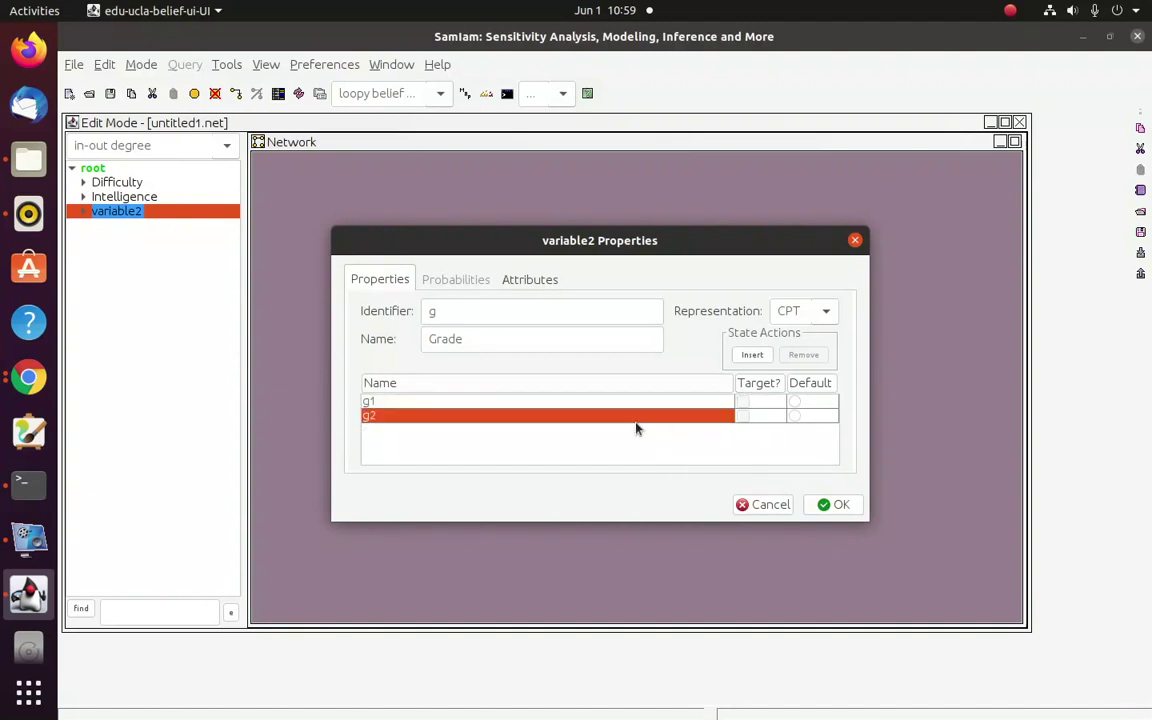
{"action": "left_click", "coordinate": [752, 355]}
{"action": "double_click", "coordinate": [524, 430]}
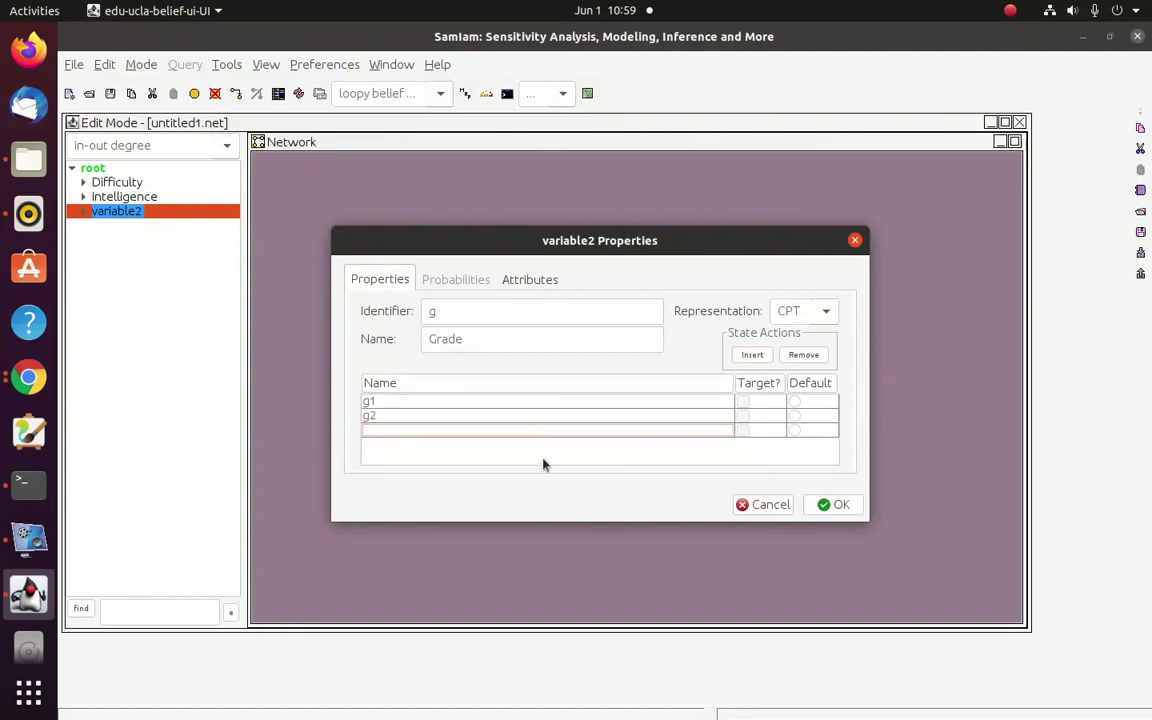
{"action": "type", "text": "g3"}
{"action": "left_click", "coordinate": [514, 403]}
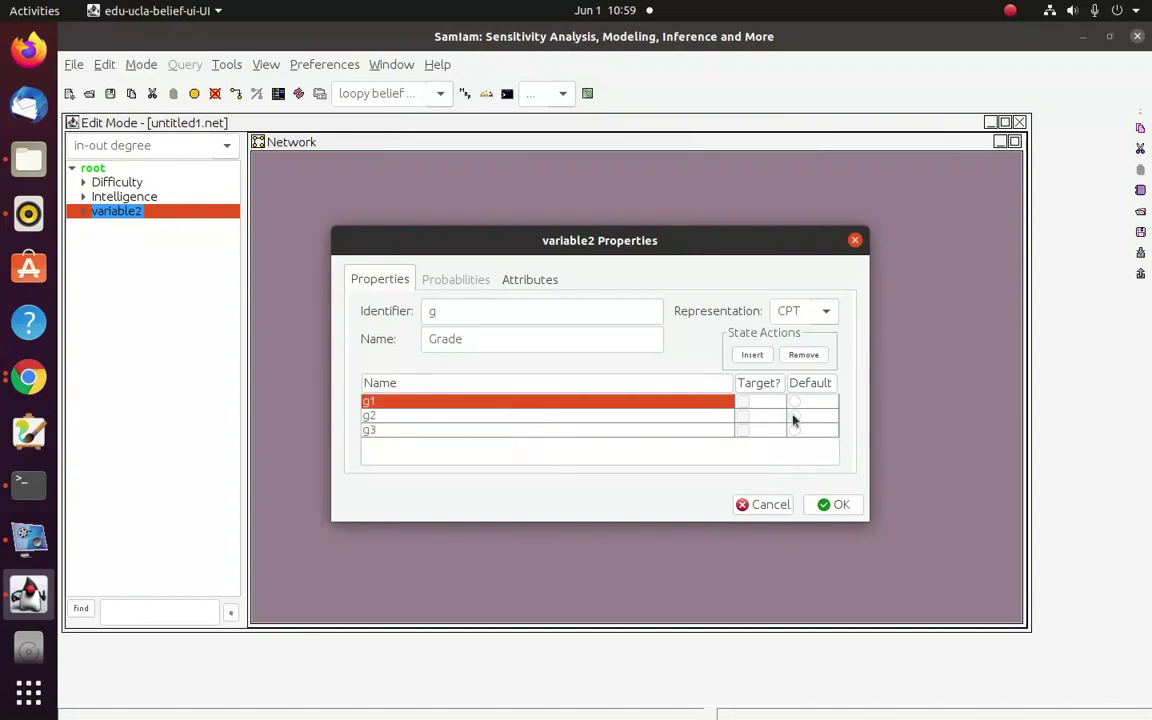
Apply Grade's settings, reopen its probability table, and set g1 to 0.2 and g2 to 0.4.
{"action": "left_click", "coordinate": [833, 504]}
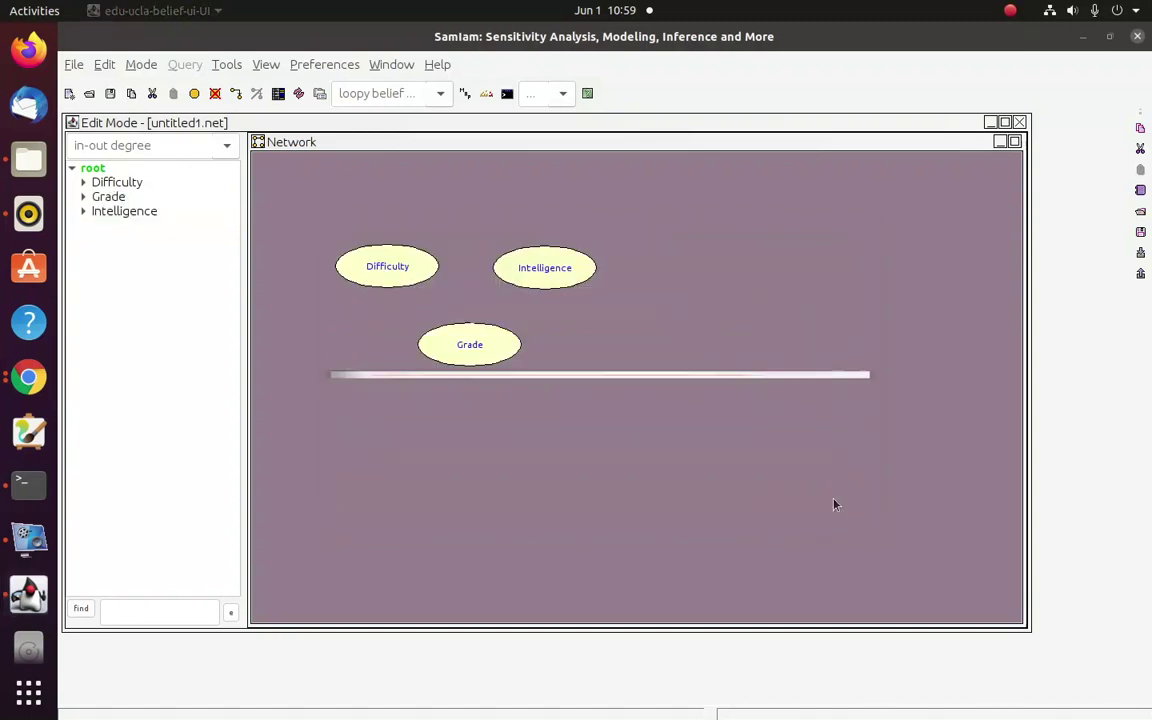
{"action": "left_click", "coordinate": [468, 350]}
{"action": "double_click", "coordinate": [468, 352]}
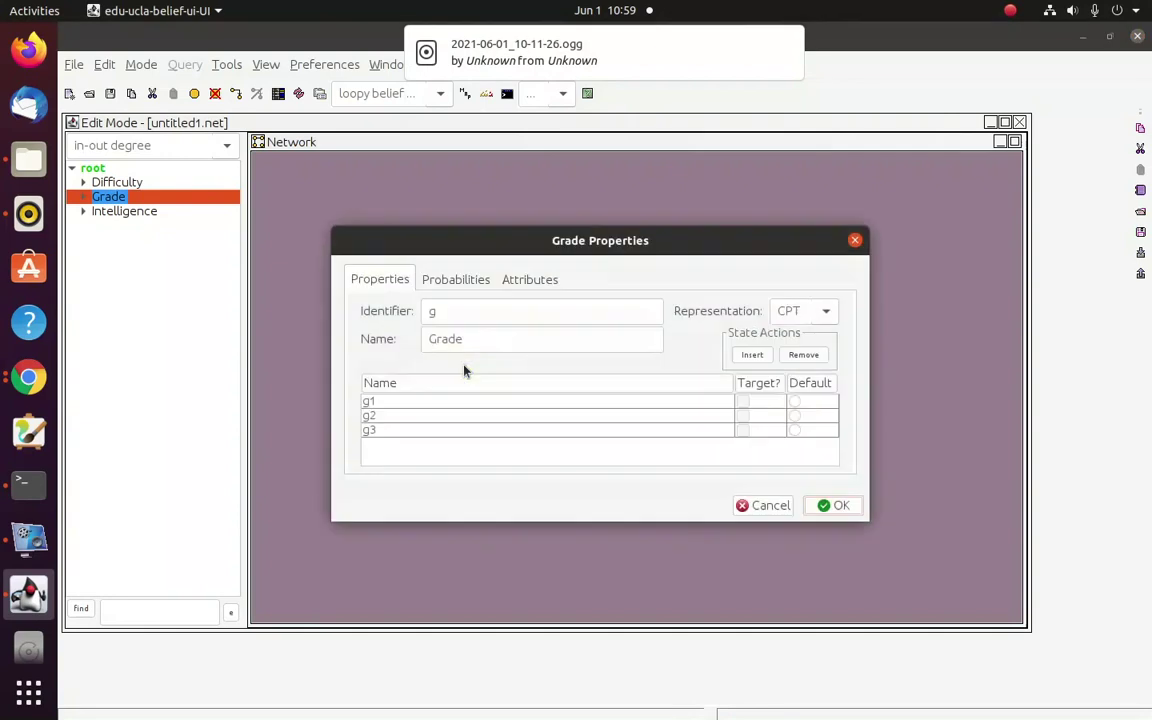
{"action": "left_click", "coordinate": [455, 280]}
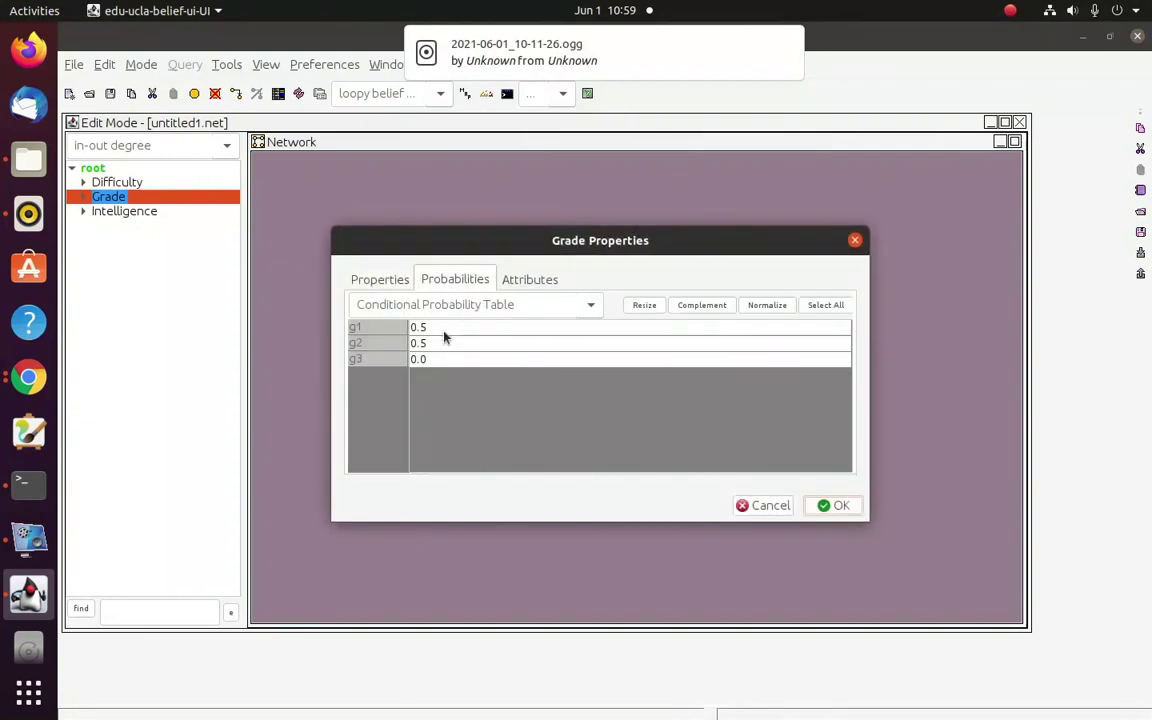
{"action": "double_click", "coordinate": [441, 329]}
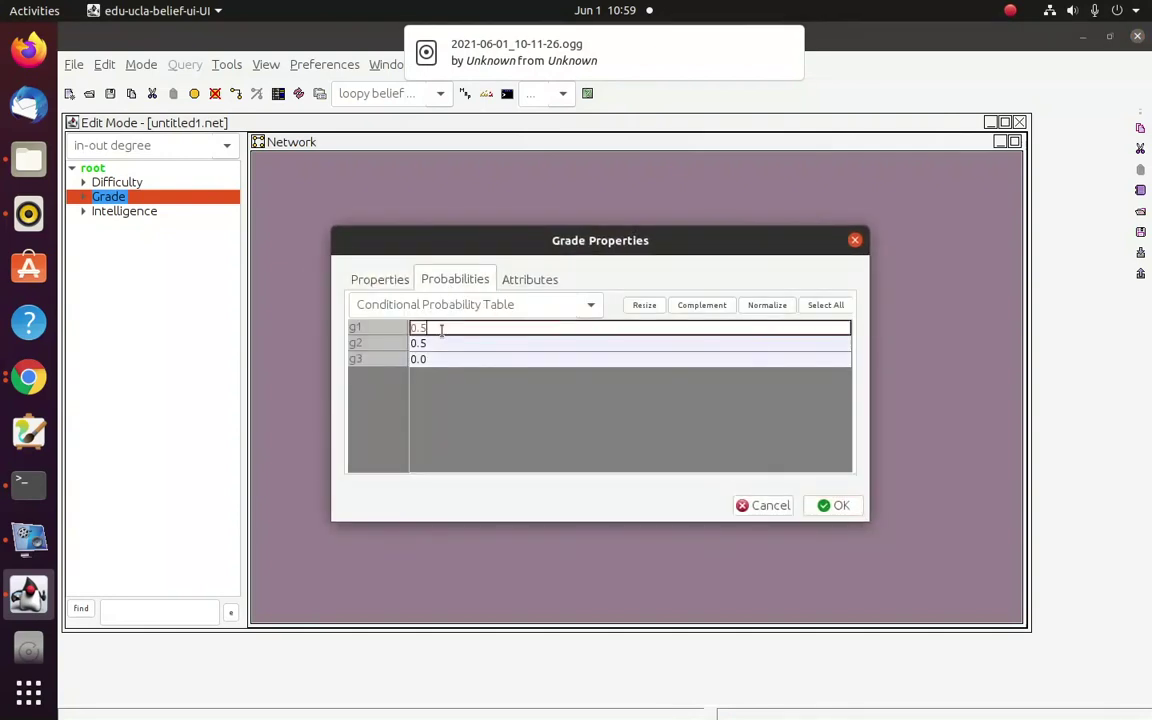
{"action": "key", "text": "BackSpace"}
{"action": "type", "text": "2"}
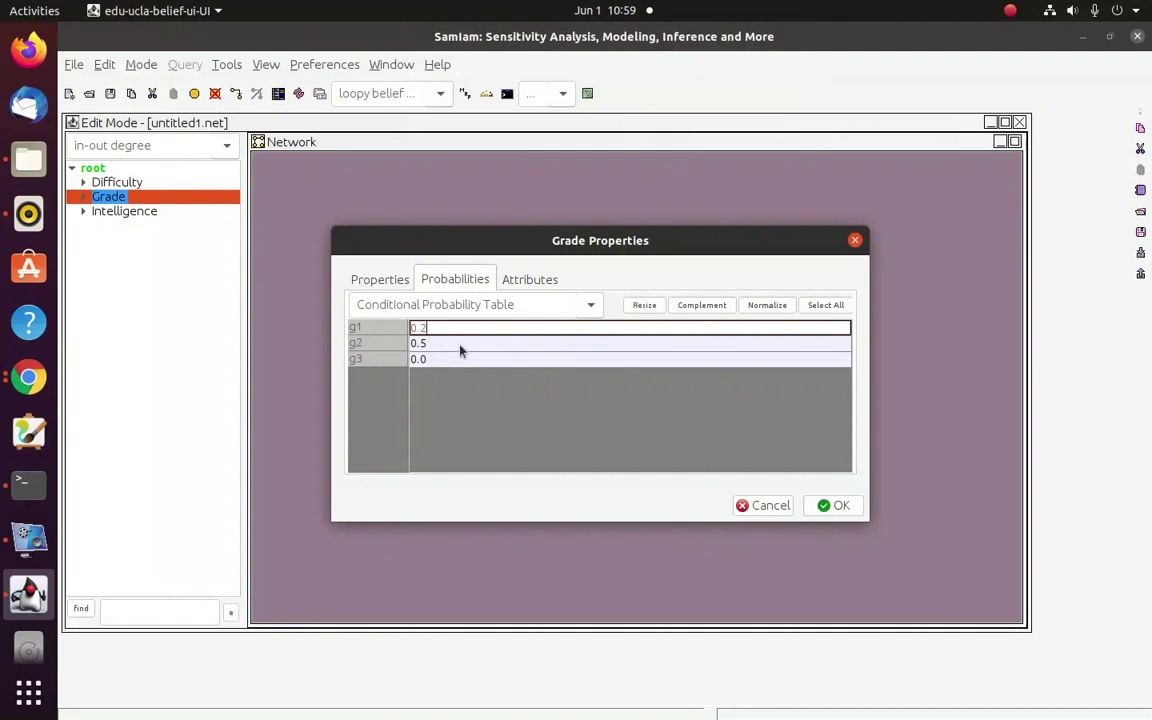
{"action": "double_click", "coordinate": [459, 344]}
{"action": "key", "text": "BackSpace"}
{"action": "type", "text": "6"}
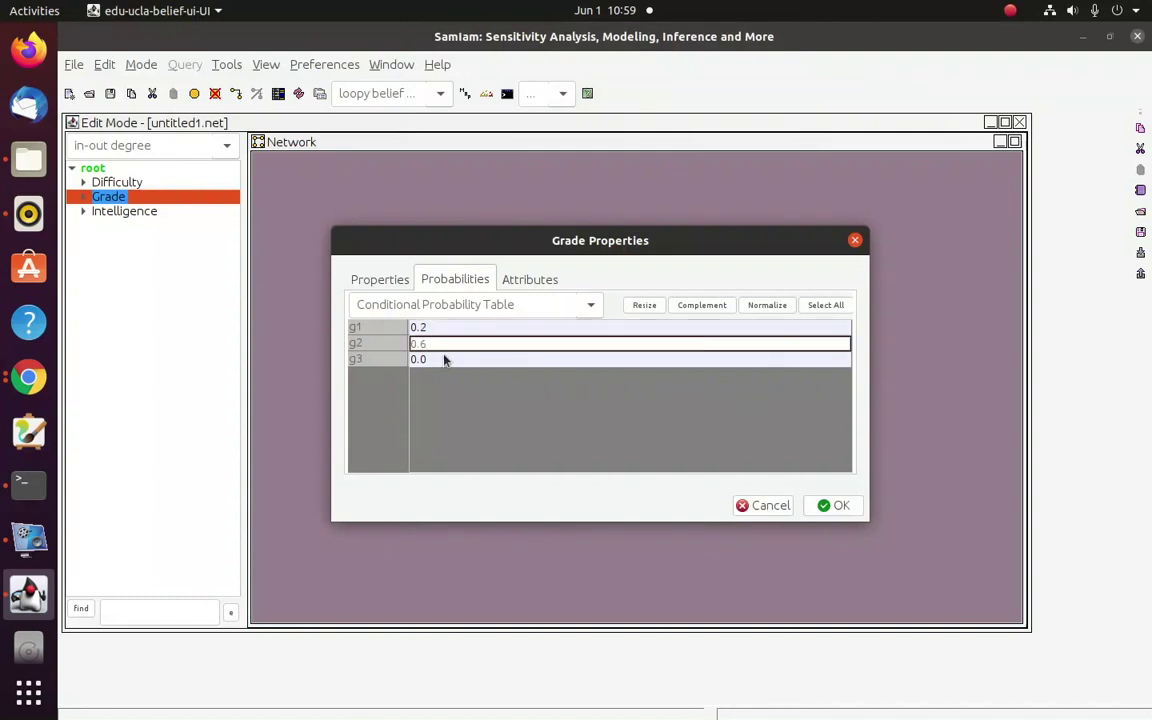
{"action": "key", "text": "BackSpace"}
{"action": "type", "text": "4"}
{"action": "left_click", "coordinate": [451, 360]}
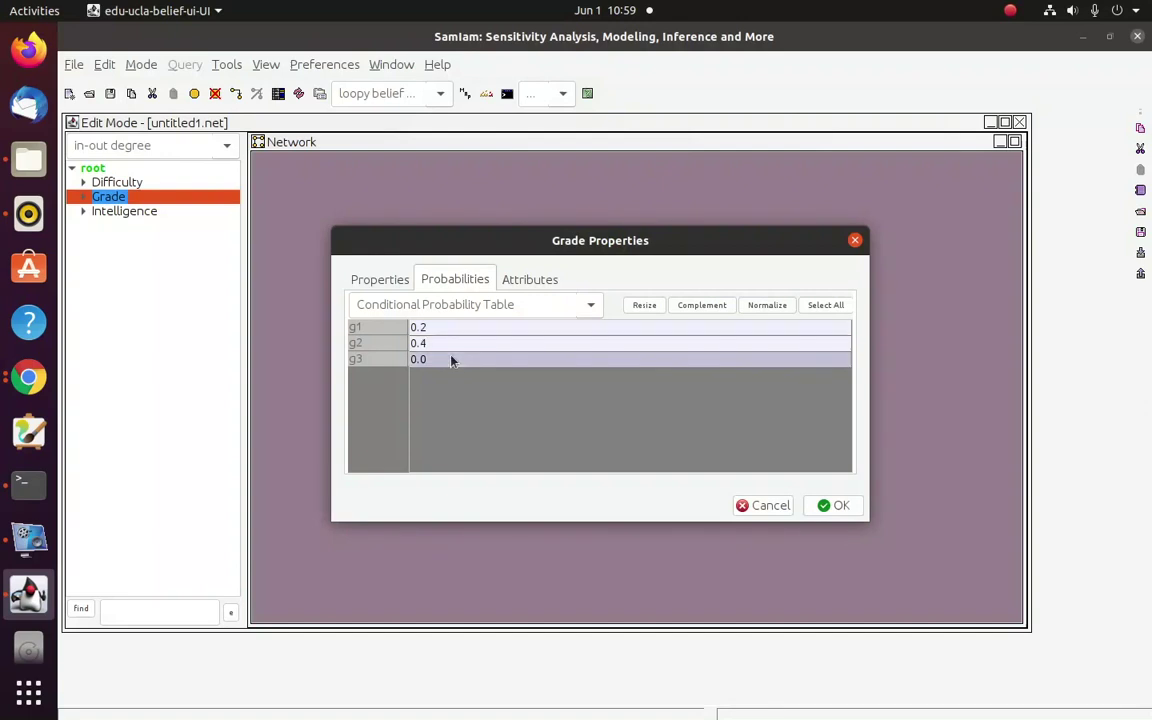
Correct g2 to 0.3 and g3 to 0.5, and confirm Grade's probabilities.
{"action": "double_click", "coordinate": [451, 360]}
{"action": "key", "text": "BackSpace"}
{"action": "key", "text": "BackSpace"}
{"action": "left_click", "coordinate": [441, 348]}
{"action": "double_click", "coordinate": [439, 344]}
{"action": "key", "text": "BackSpace"}
{"action": "type", "text": "3"}
{"action": "double_click", "coordinate": [452, 360]}
{"action": "key", "text": "BackSpace"}
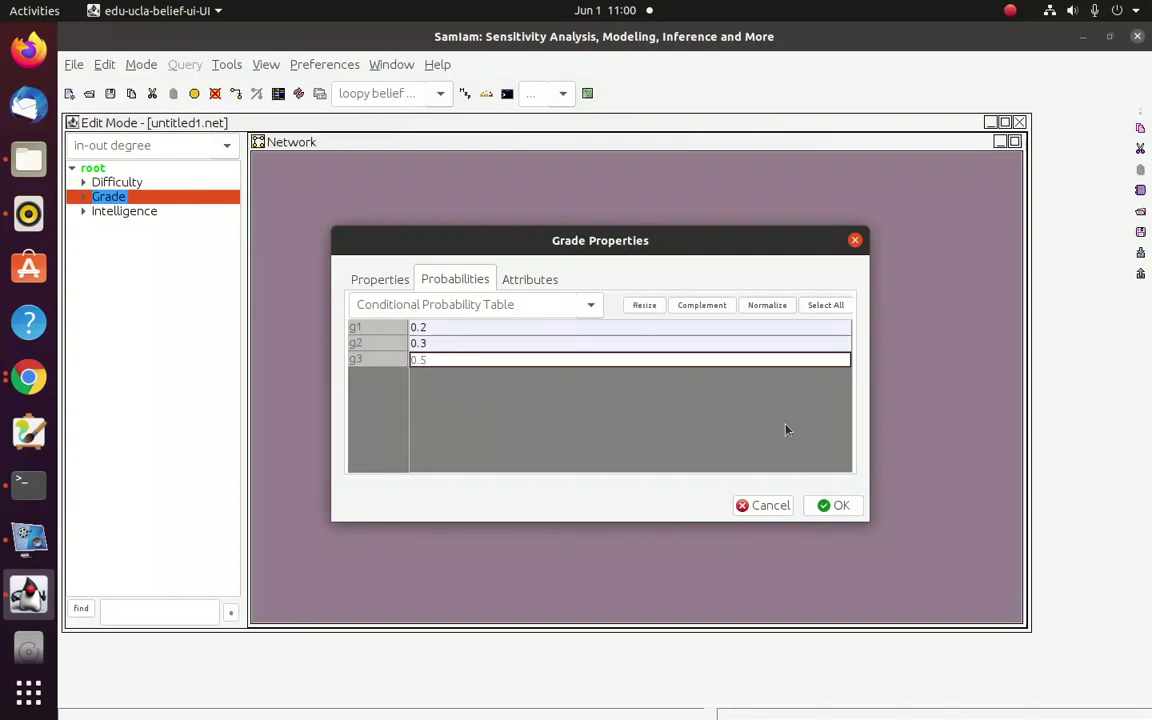
{"action": "left_click", "coordinate": [828, 505]}
{"action": "left_click", "coordinate": [554, 430]}
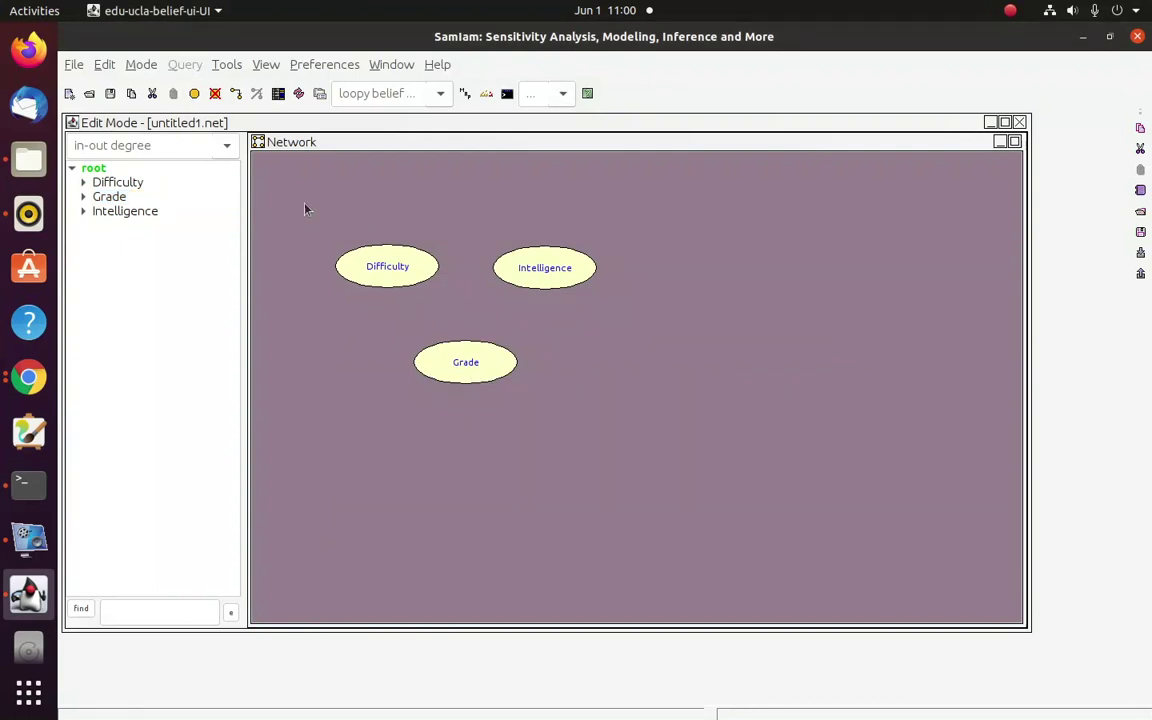
Draw a directed edge from the Difficulty node to the Grade node.
{"action": "left_click", "coordinate": [236, 95]}
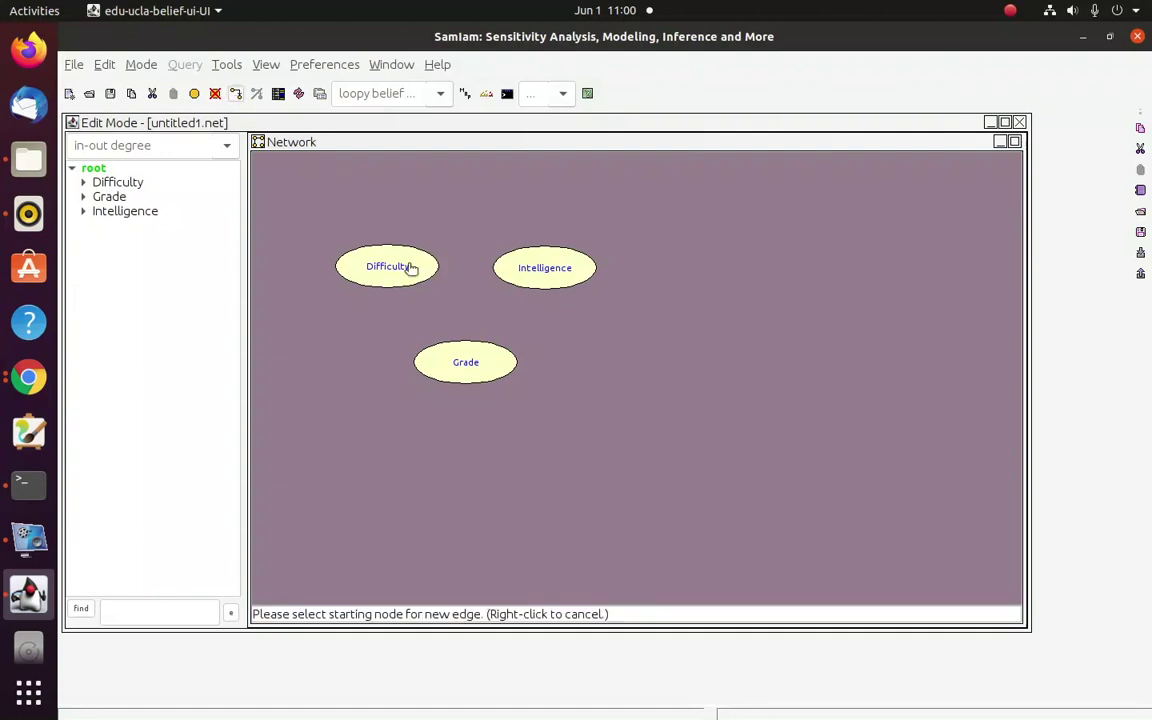
{"action": "left_click", "coordinate": [406, 267]}
{"action": "left_click", "coordinate": [460, 366]}
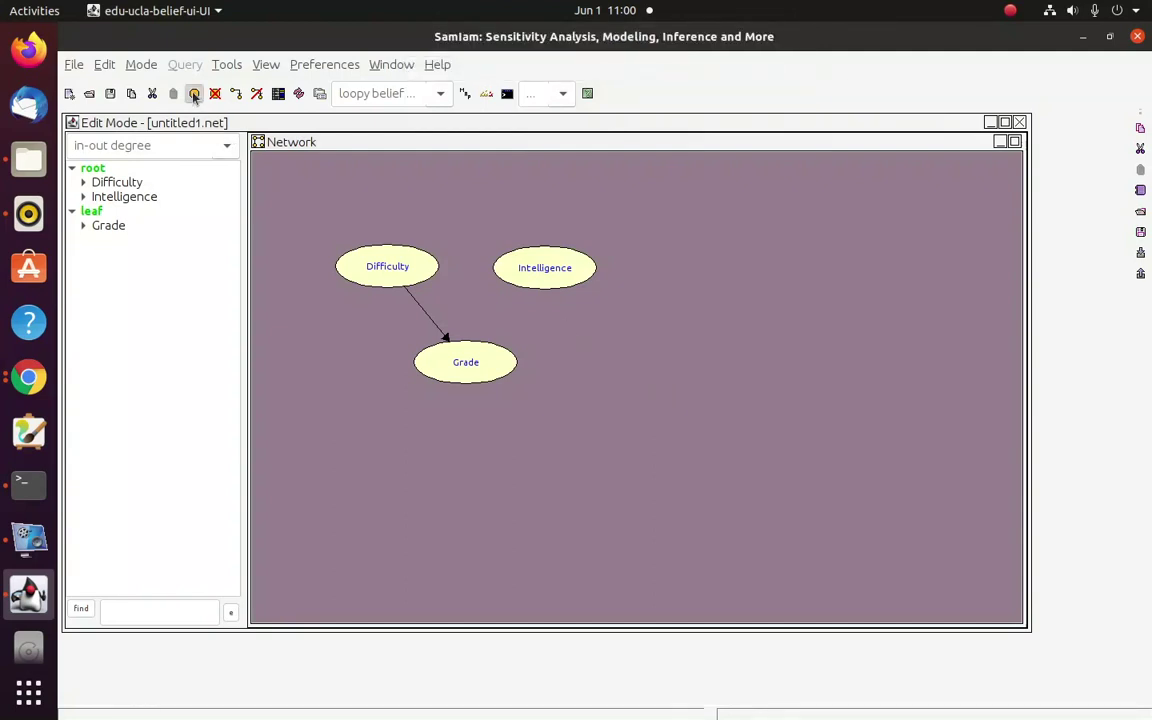
Place a new node right of Grade, named SAT with identifier s.
{"action": "left_click", "coordinate": [195, 94]}
{"action": "left_click", "coordinate": [660, 355]}
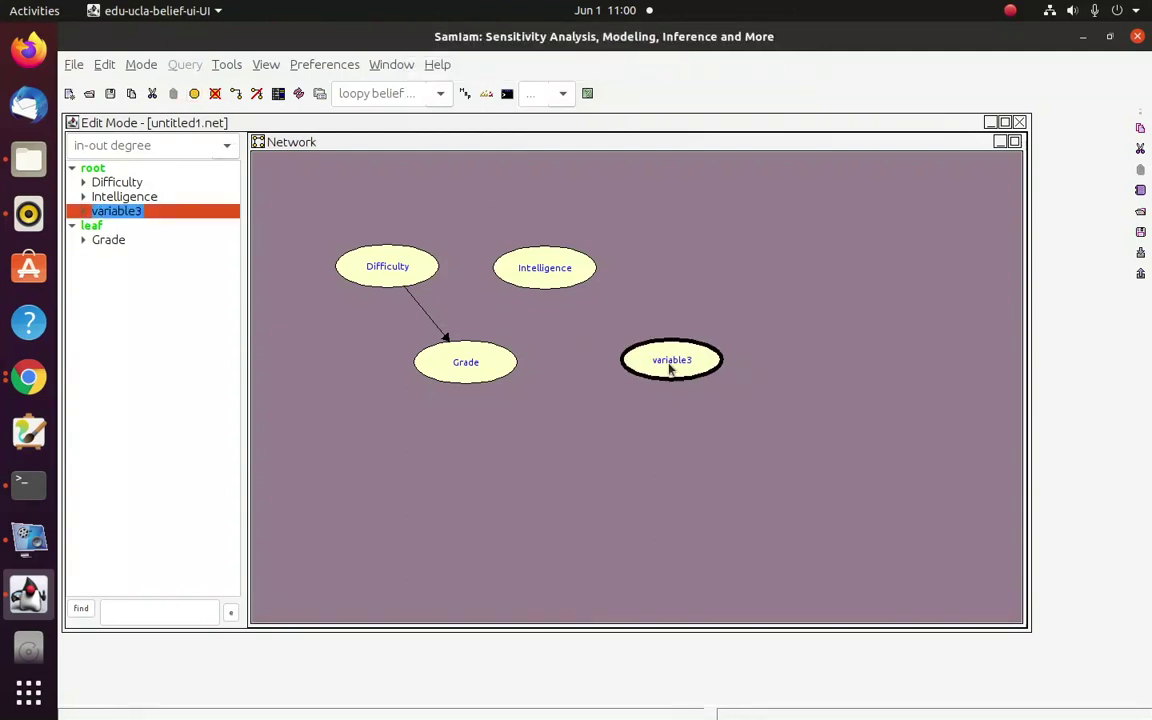
{"action": "left_click_drag", "start_coordinate": [666, 366], "coordinate": [661, 364]}
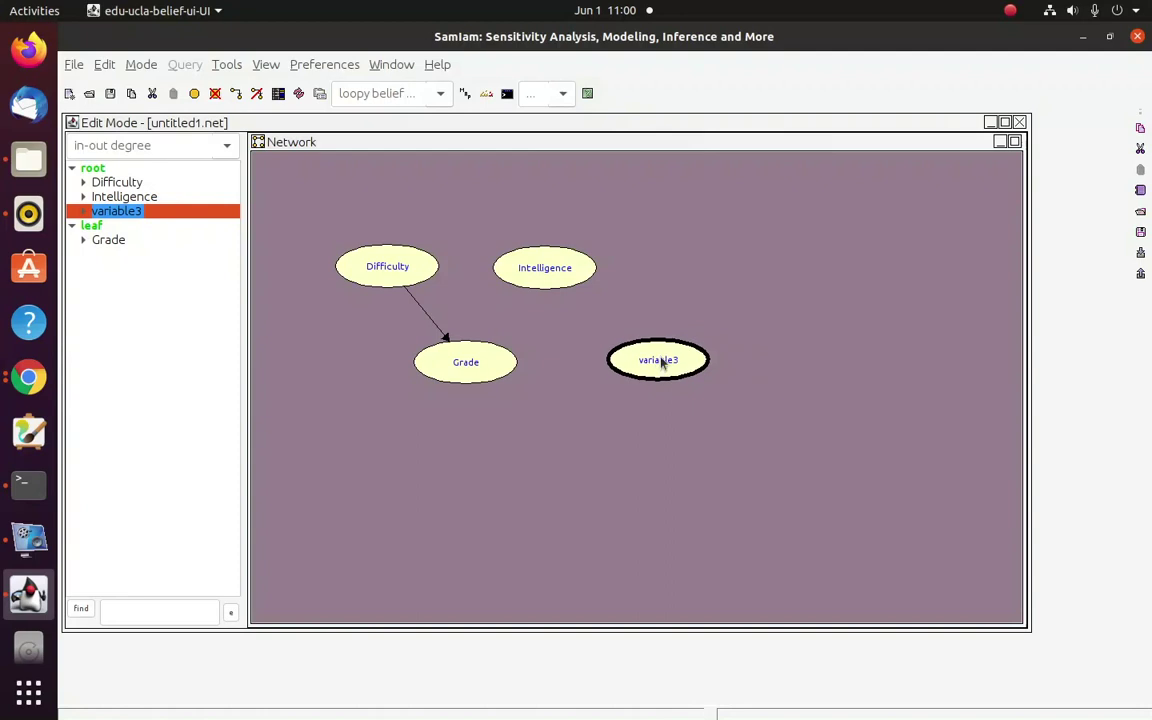
{"action": "double_click", "coordinate": [661, 364]}
{"action": "left_click_drag", "start_coordinate": [495, 314], "coordinate": [381, 311]}
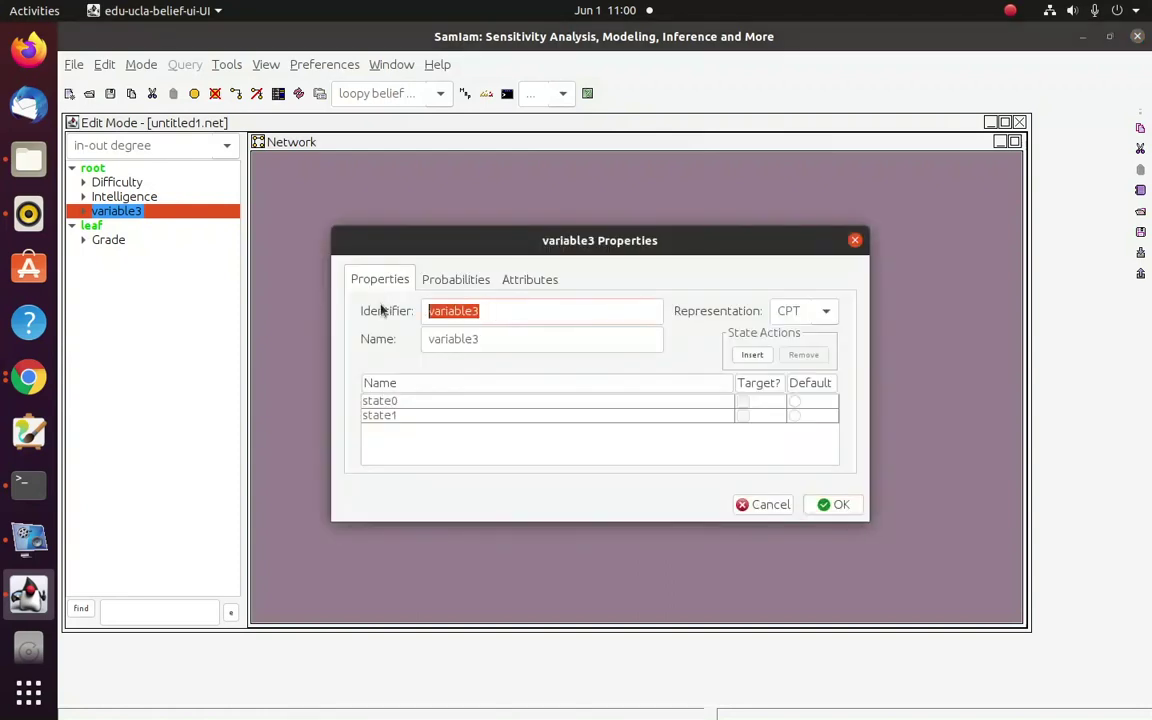
{"action": "type", "text": "SAT"}
{"action": "double_click", "coordinate": [434, 314]}
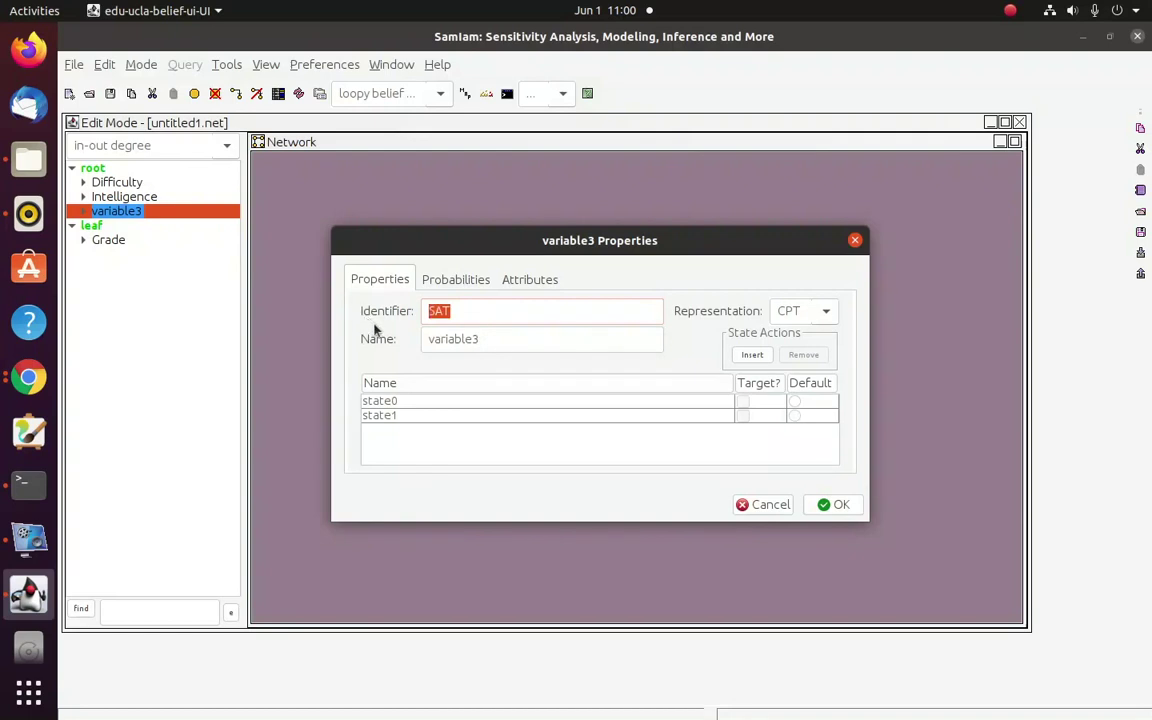
{"action": "key", "text": "BackSpace"}
{"action": "left_click_drag", "start_coordinate": [469, 339], "coordinate": [373, 339]}
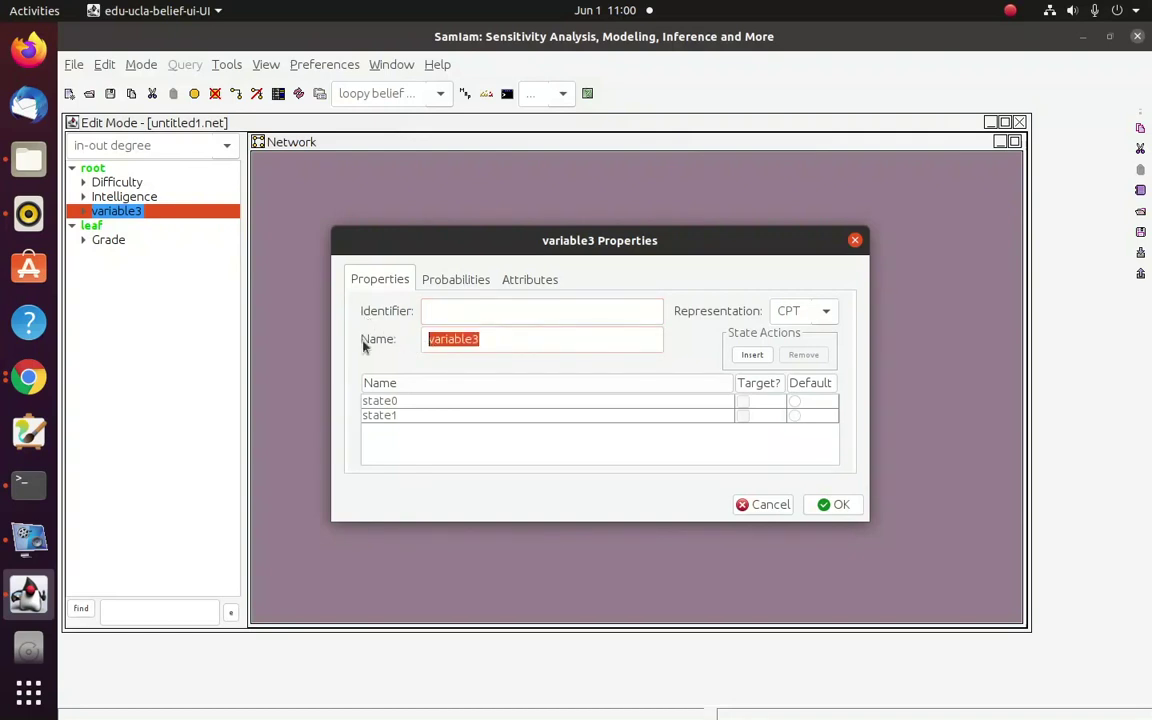
{"action": "type", "text": "SAT"}
{"action": "left_click", "coordinate": [445, 311]}
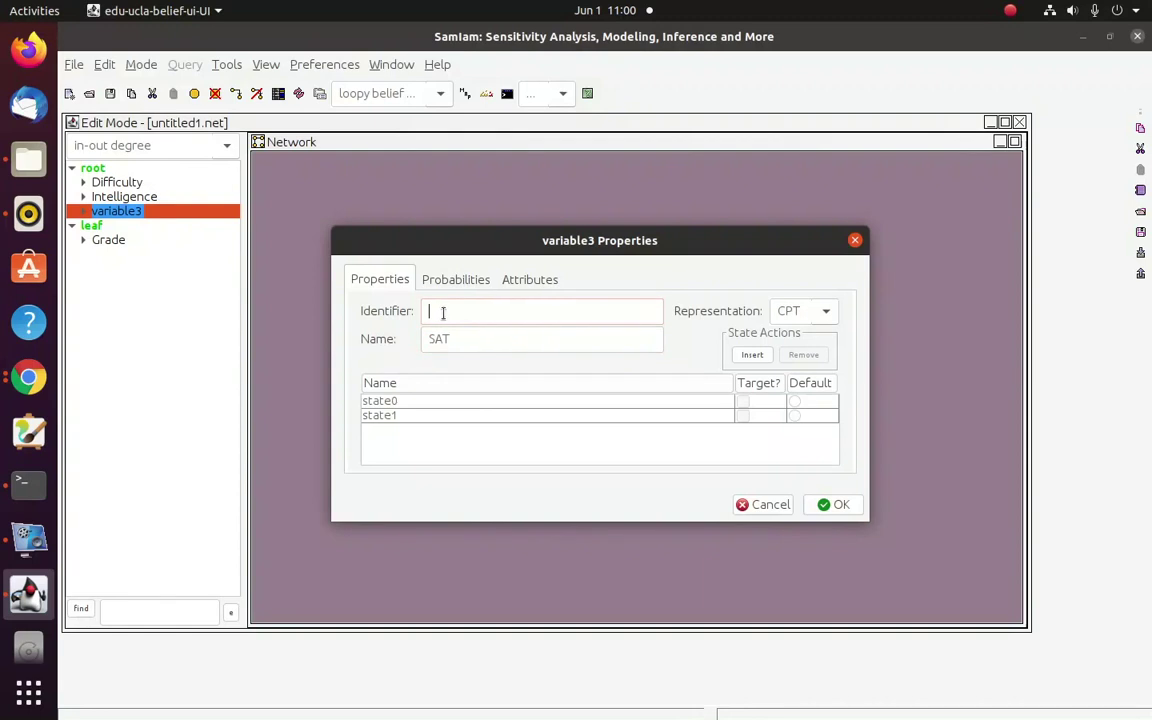
{"action": "type", "text": "s"}
Rename SAT's states to s0 and s1 and confirm the node's properties.
{"action": "left_click", "coordinate": [445, 401]}
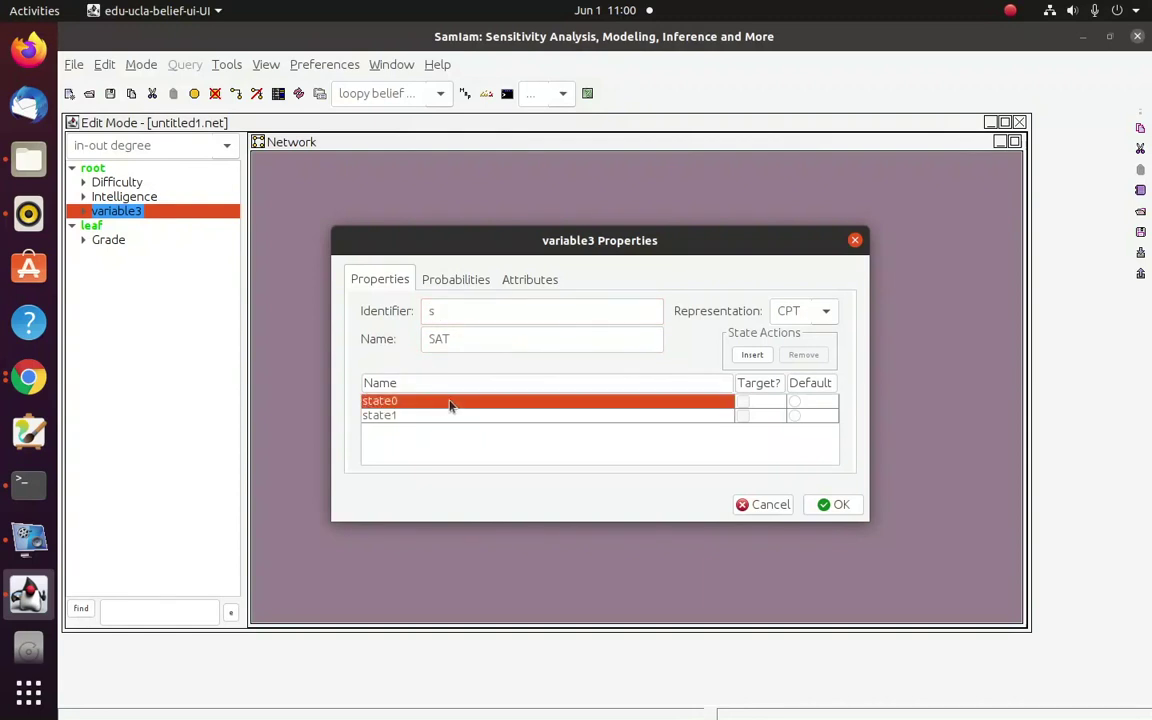
{"action": "double_click", "coordinate": [449, 400]}
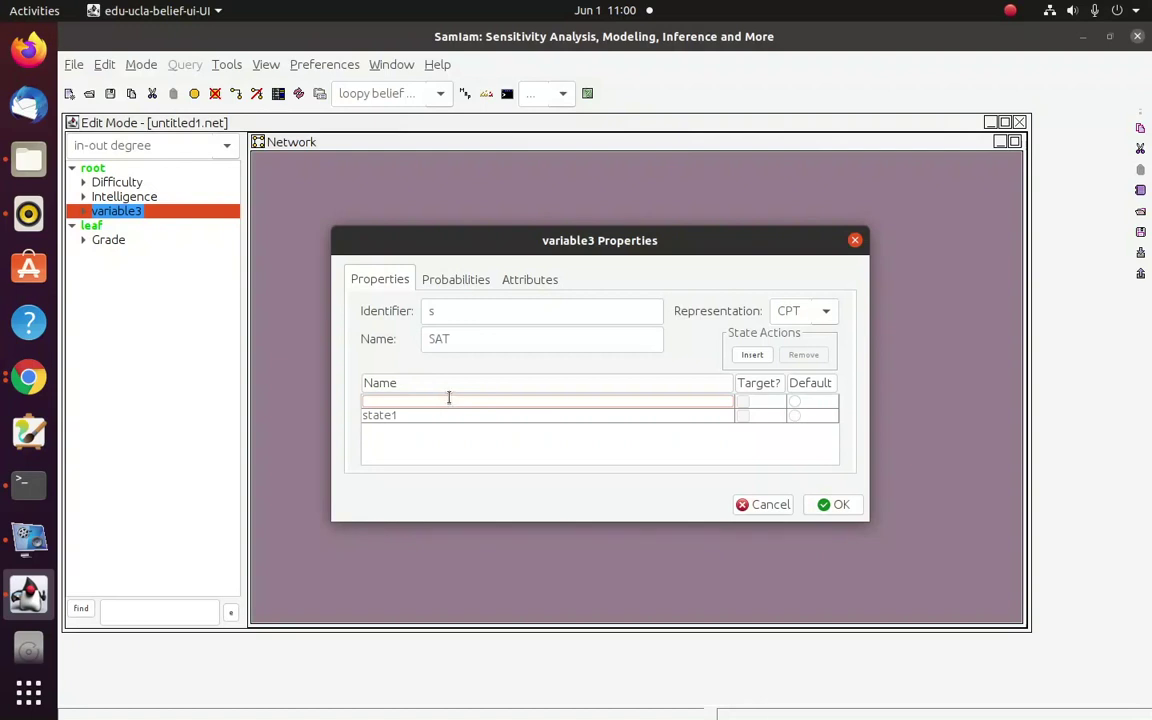
{"action": "type", "text": "s0"}
{"action": "left_click", "coordinate": [446, 418]}
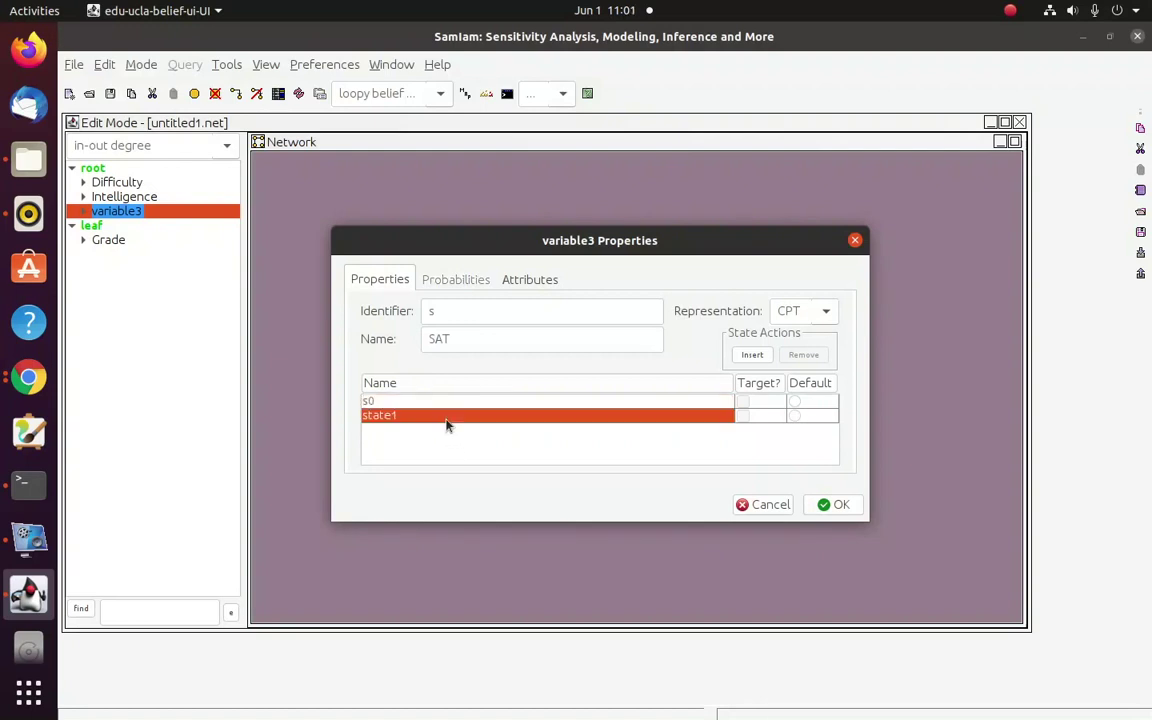
{"action": "double_click", "coordinate": [446, 416]}
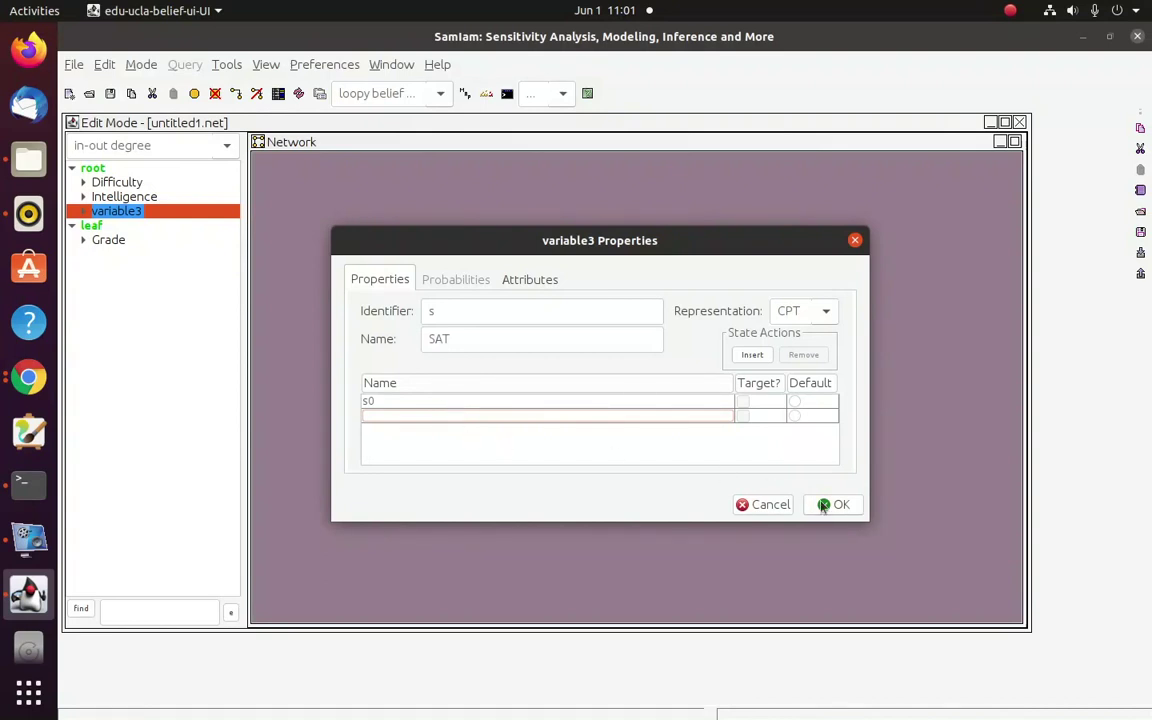
{"action": "left_click", "coordinate": [507, 405]}
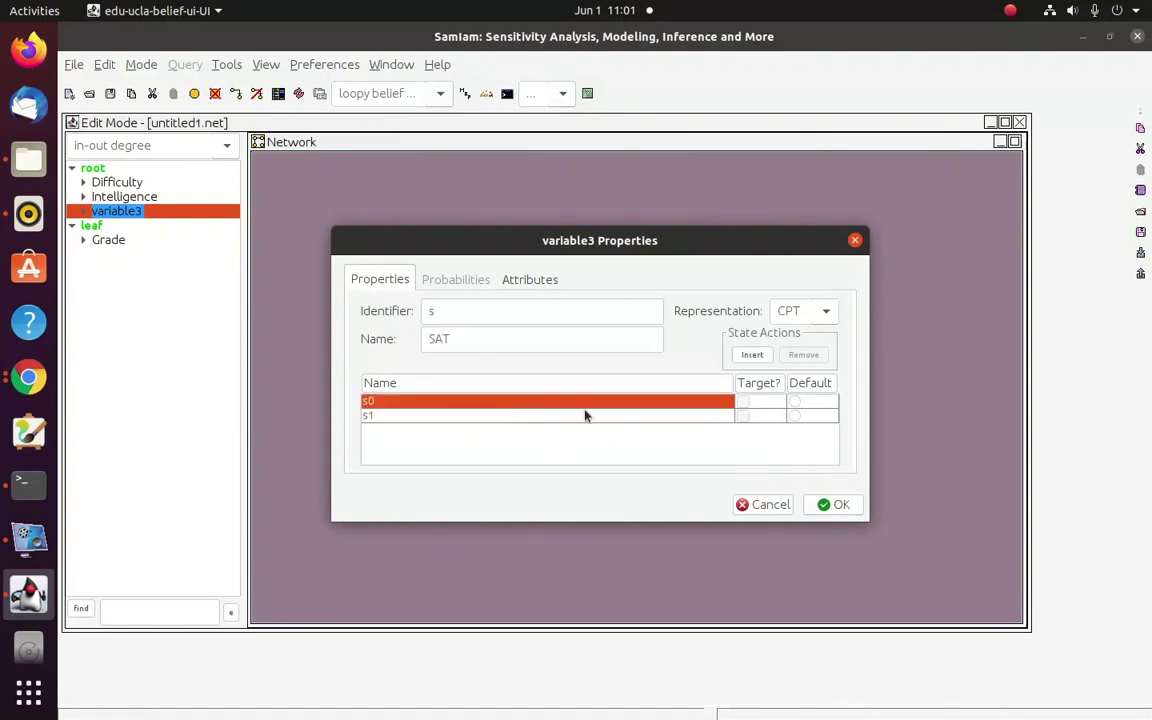
{"action": "left_click", "coordinate": [833, 504]}
Set SAT's probabilities to 0.3 for s0 and 0.7 for s1.
{"action": "double_click", "coordinate": [650, 361]}
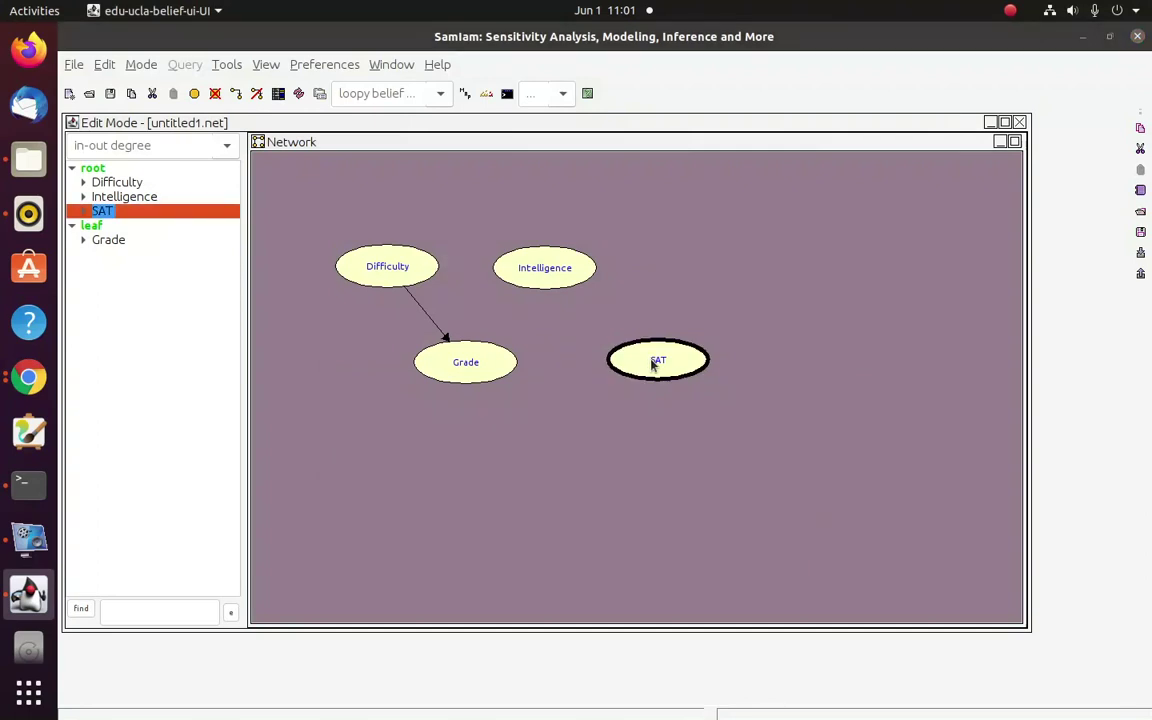
{"action": "left_click", "coordinate": [457, 282]}
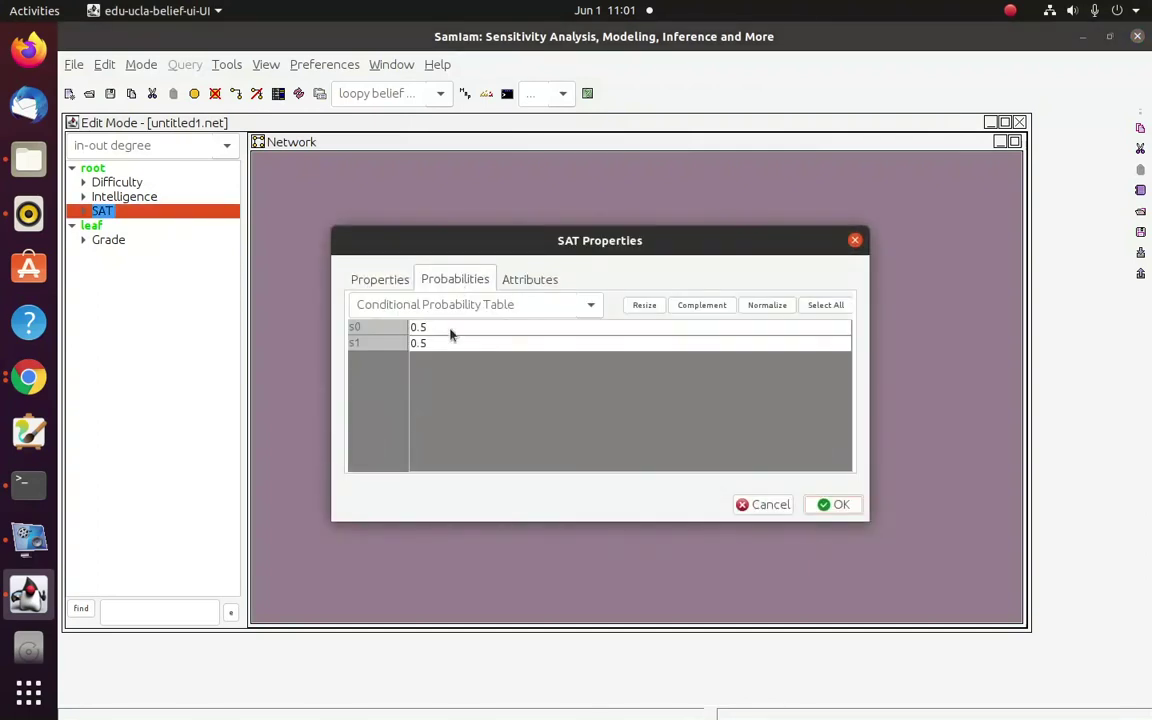
{"action": "double_click", "coordinate": [449, 328]}
{"action": "key", "text": "BackSpace"}
{"action": "key", "text": "BackSpace"}
{"action": "key", "text": "BackSpace"}
{"action": "type", "text": "0.3"}
{"action": "key", "text": "Return"}
{"action": "double_click", "coordinate": [459, 342]}
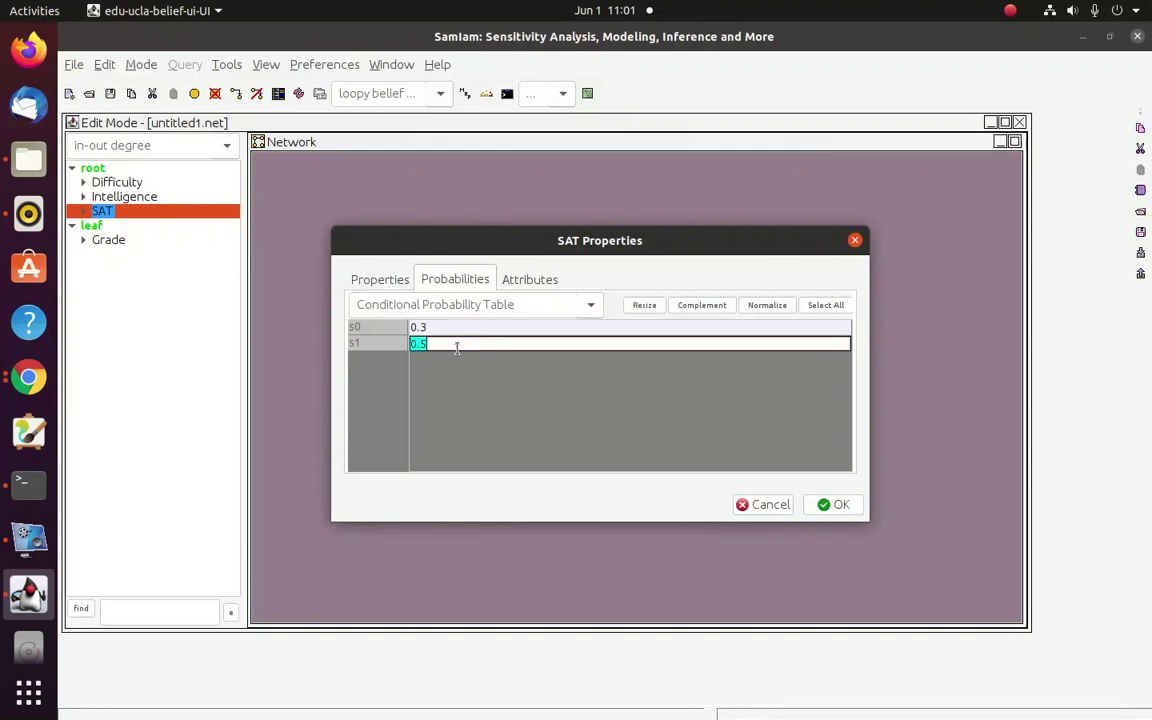
{"action": "type", "text": "0."}
{"action": "left_click", "coordinate": [838, 506]}
Nudge SAT slightly left and draw an edge from Intelligence to SAT.
{"action": "left_click", "coordinate": [759, 475]}
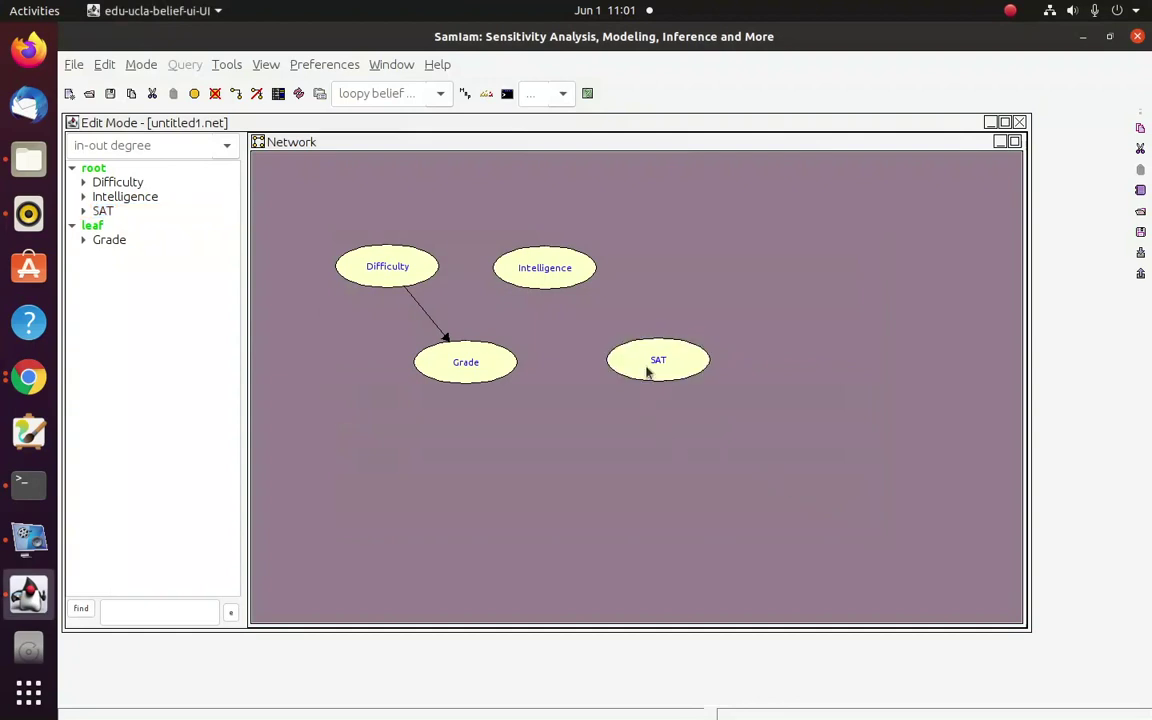
{"action": "left_click_drag", "start_coordinate": [647, 369], "coordinate": [636, 370]}
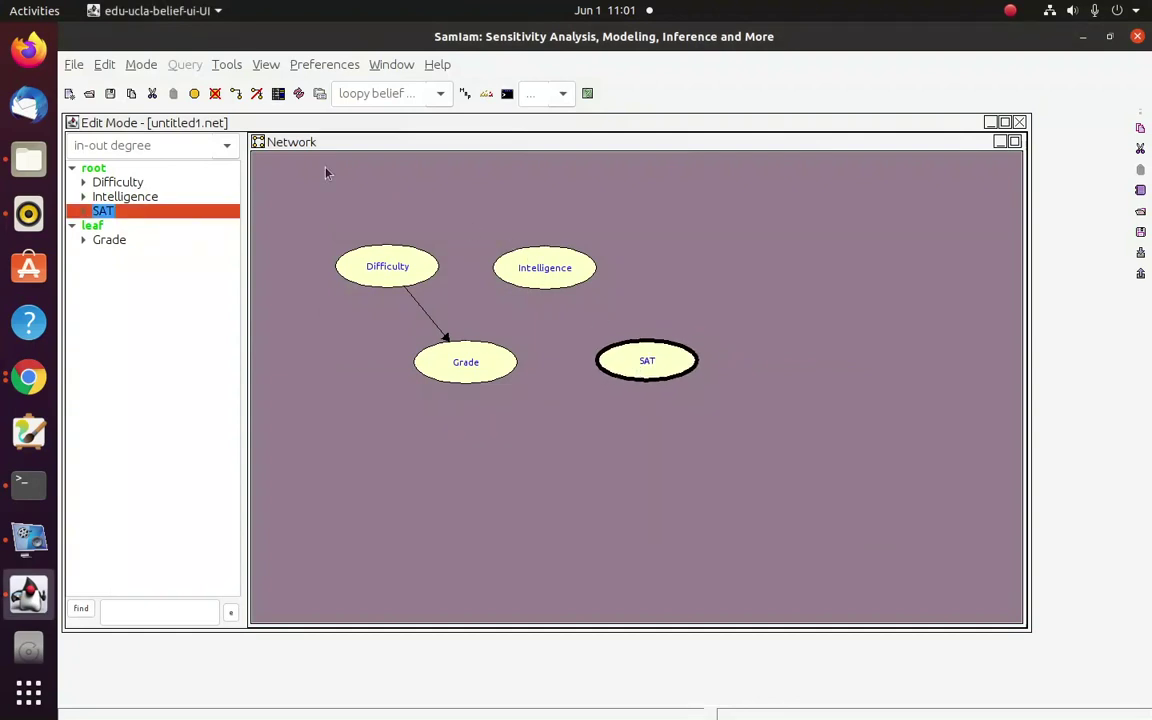
{"action": "left_click", "coordinate": [586, 336]}
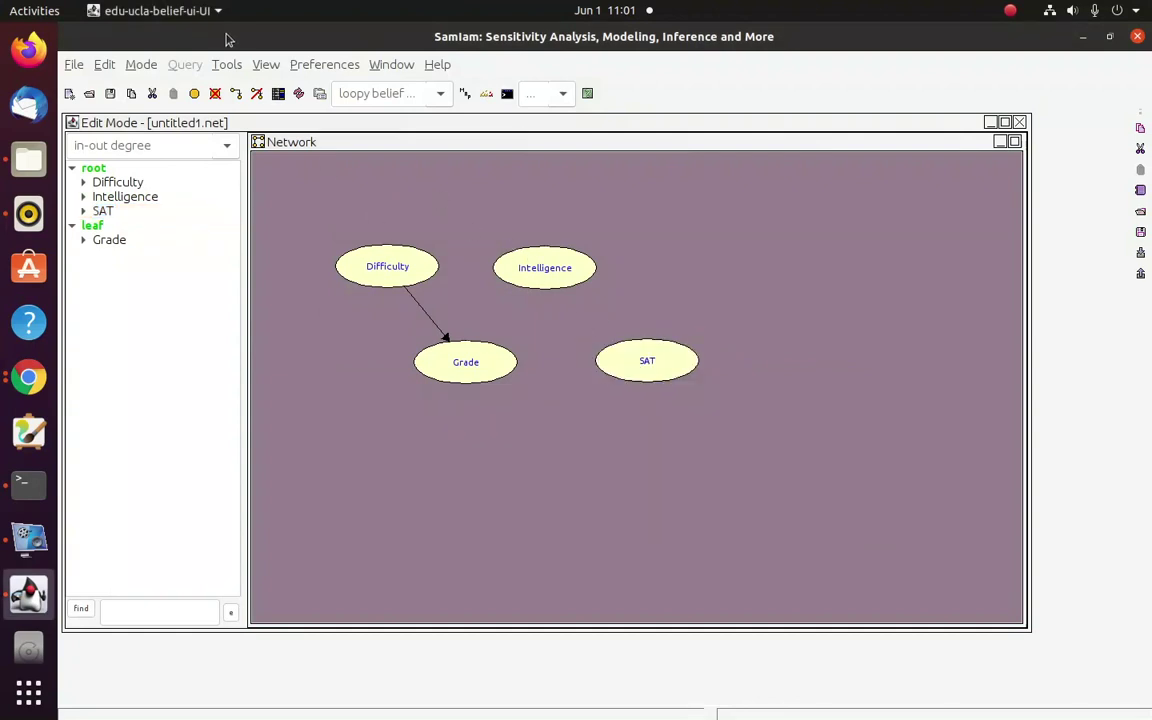
{"action": "left_click", "coordinate": [236, 93]}
{"action": "left_click", "coordinate": [542, 268]}
{"action": "left_click", "coordinate": [645, 362]}
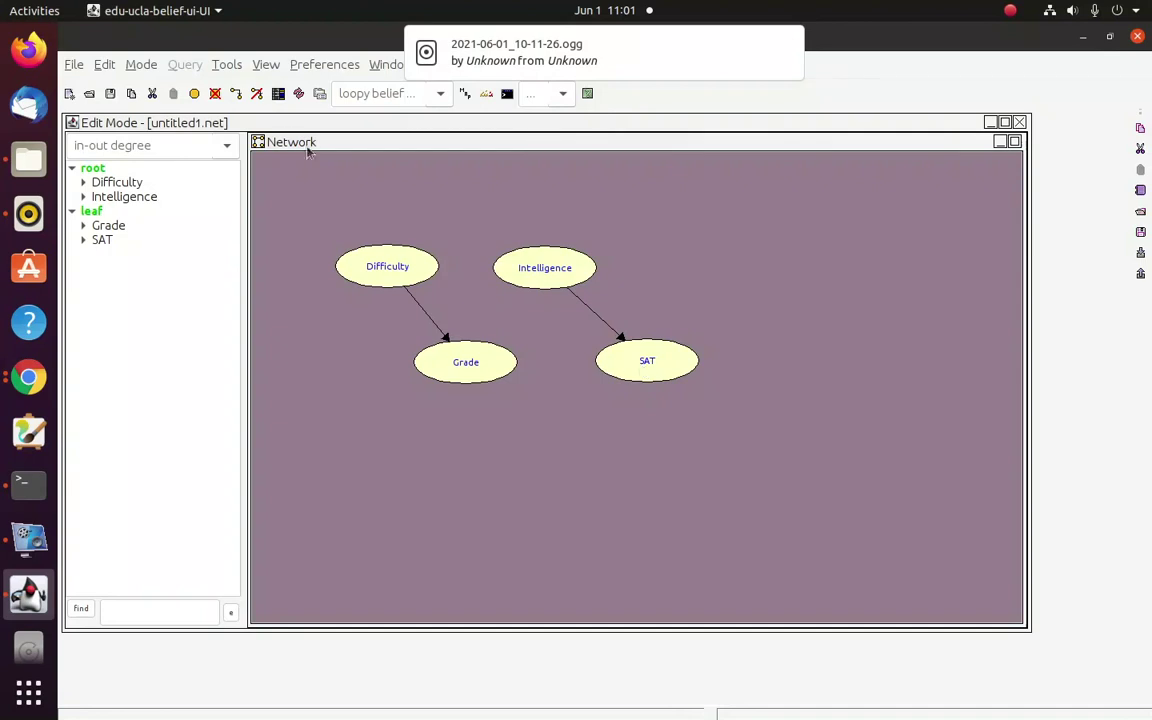
Draw an edge from Intelligence to Grade, cancelling one false start.
{"action": "left_click", "coordinate": [194, 93]}
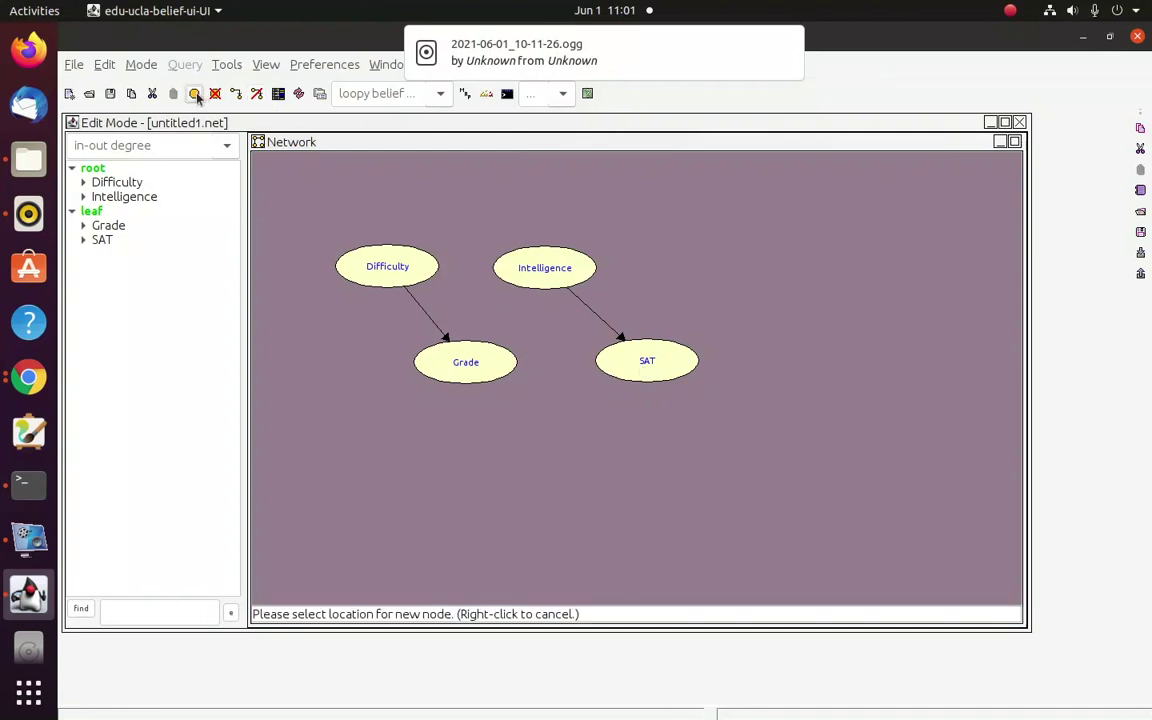
{"action": "left_click", "coordinate": [236, 93]}
{"action": "left_click", "coordinate": [543, 267]}
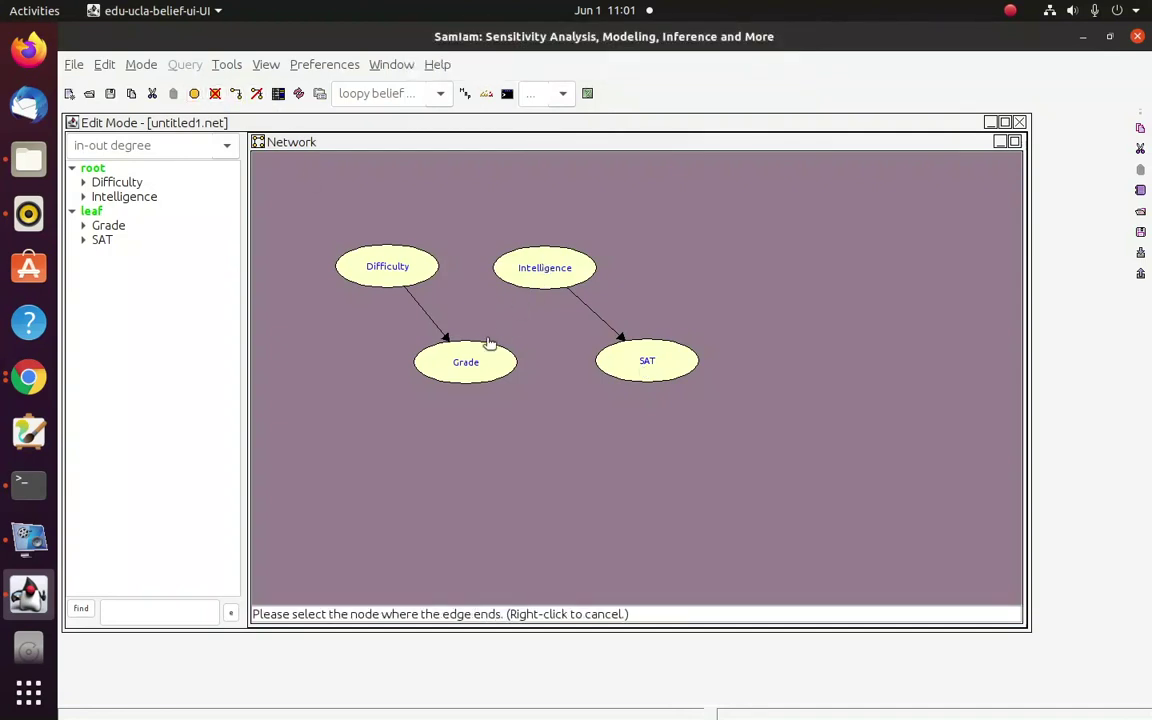
{"action": "right_click", "coordinate": [532, 270]}
{"action": "left_click", "coordinate": [236, 93]}
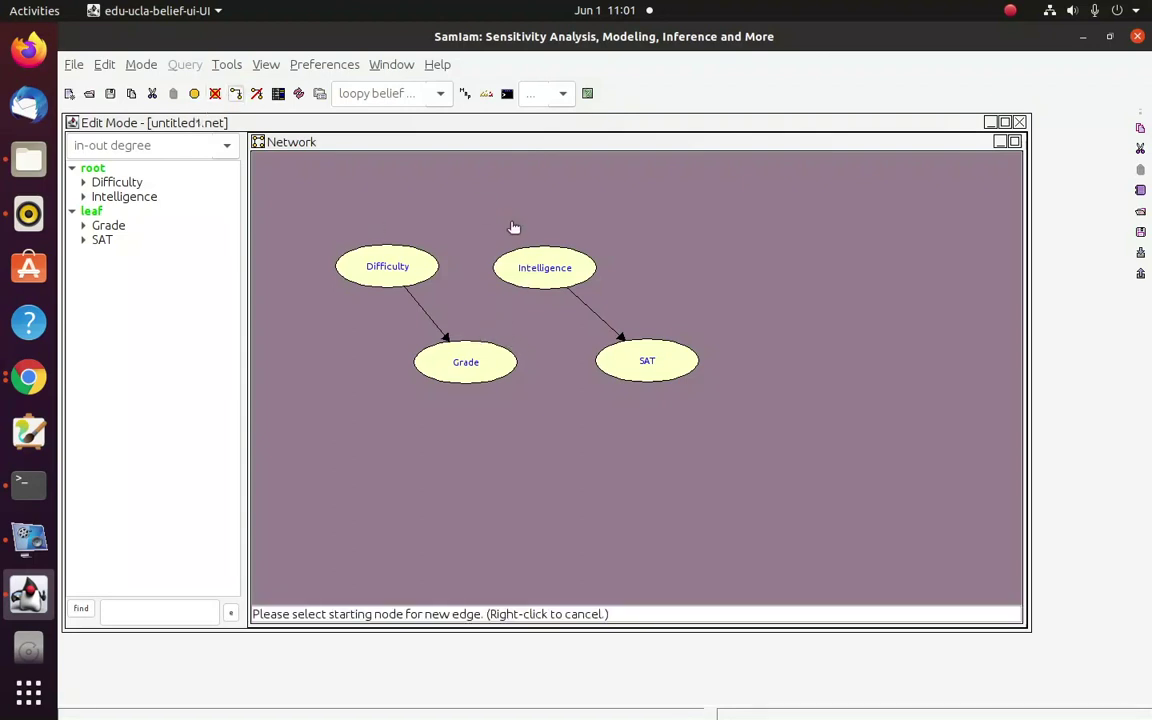
{"action": "left_click", "coordinate": [525, 268]}
{"action": "left_click", "coordinate": [490, 368]}
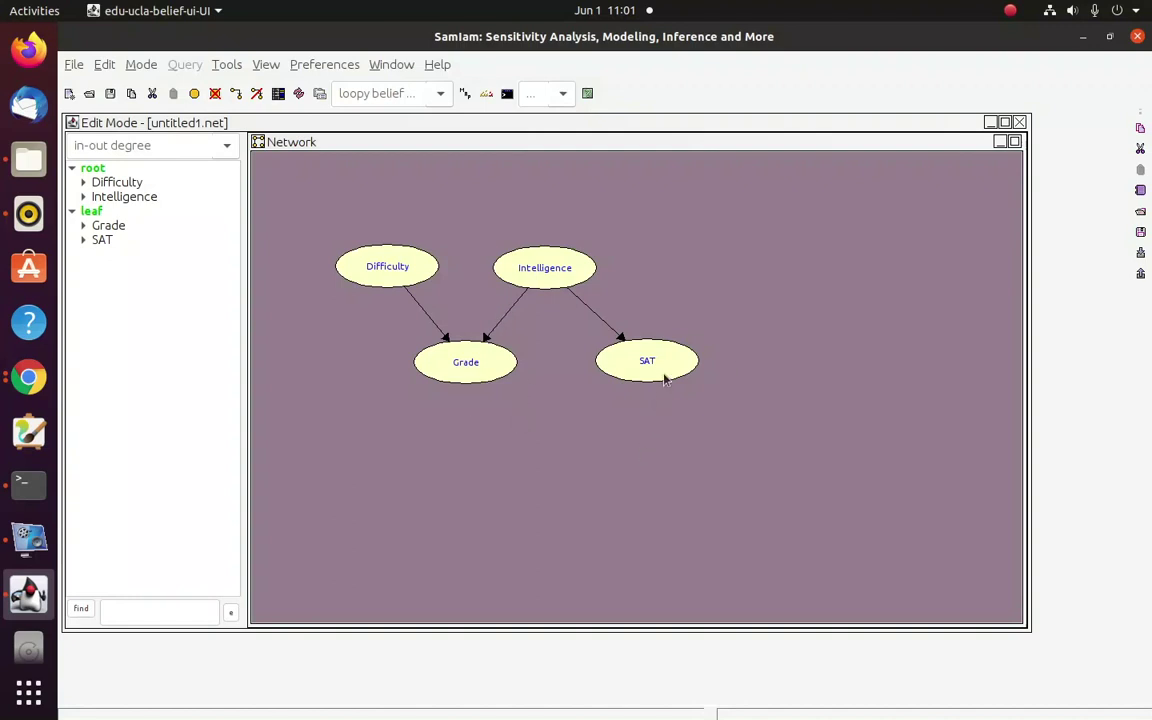
Place a new node below Grade, named Letter with identifier l.
{"action": "left_click", "coordinate": [194, 93]}
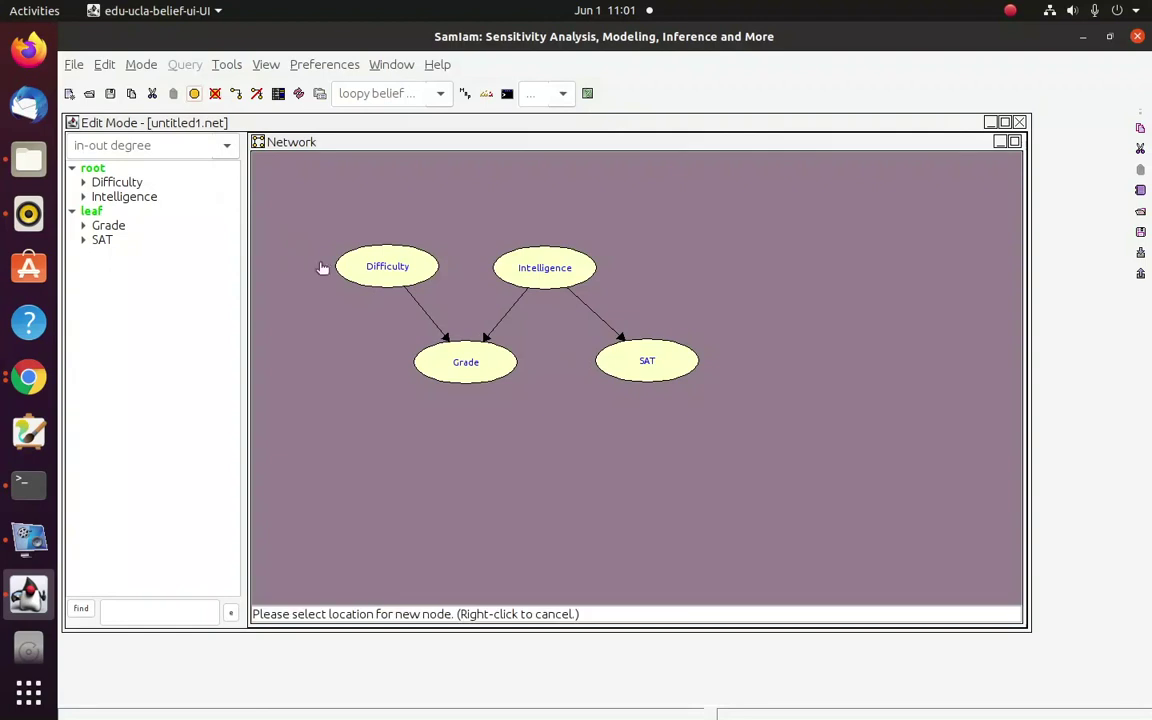
{"action": "left_click", "coordinate": [460, 442]}
{"action": "left_click_drag", "start_coordinate": [514, 465], "coordinate": [480, 460]}
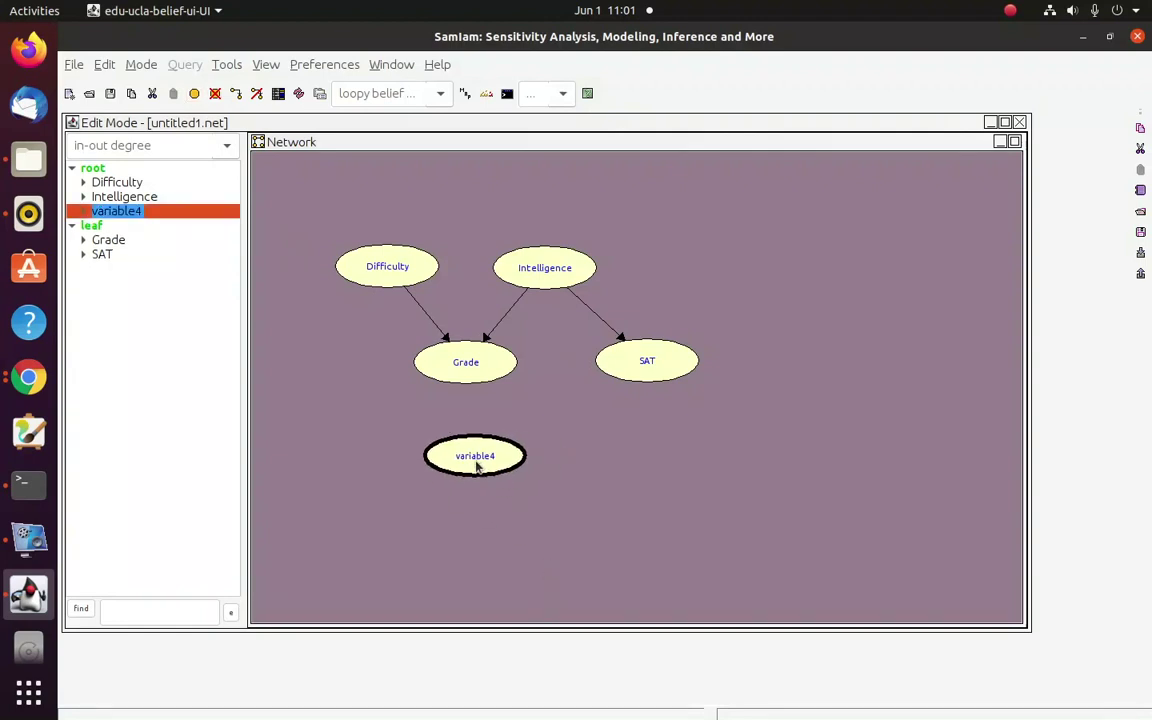
{"action": "double_click", "coordinate": [480, 458]}
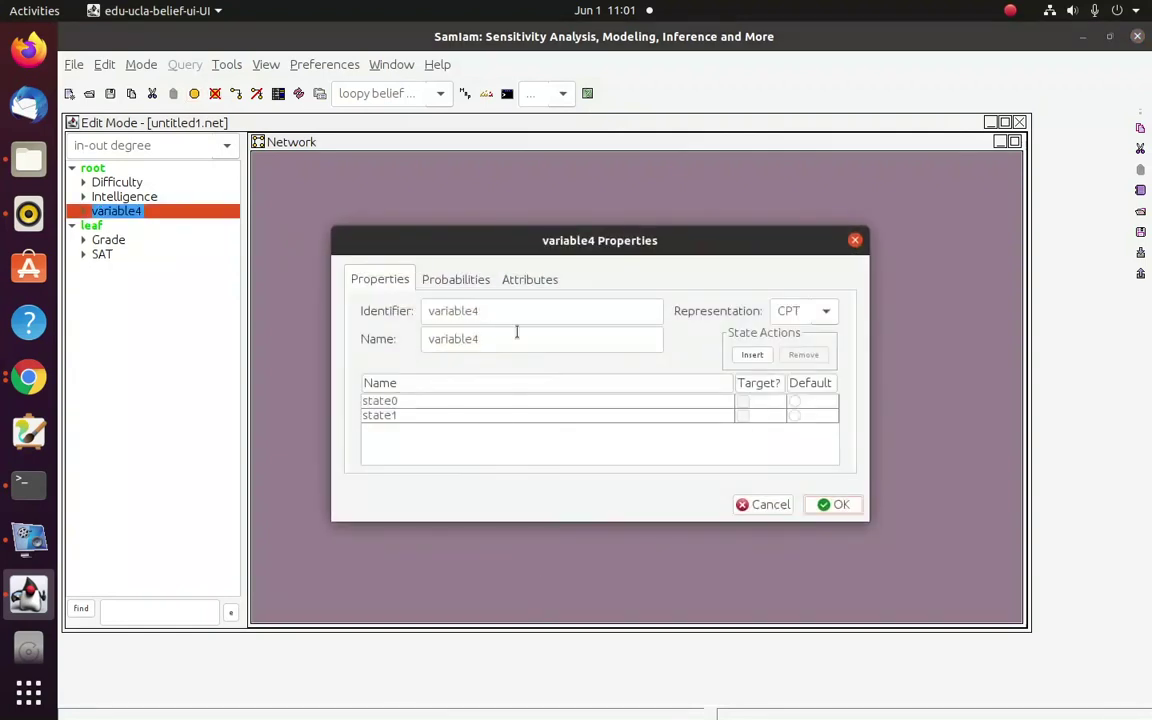
{"action": "key", "text": "Tab"}
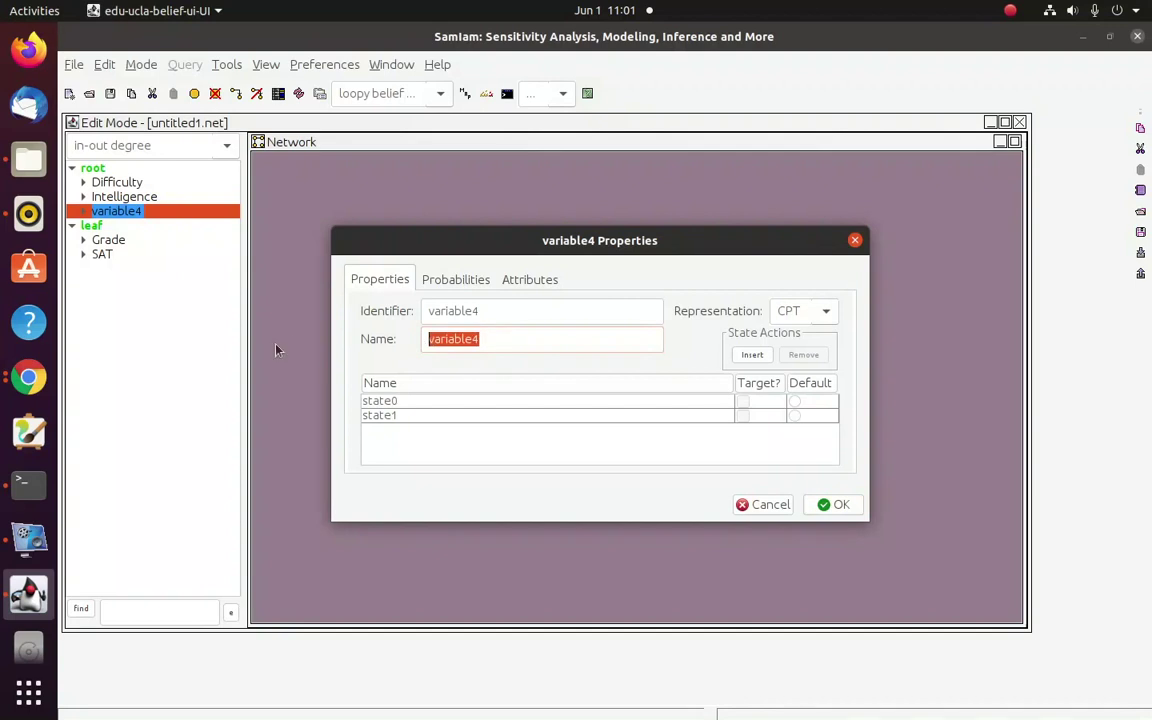
{"action": "type", "text": "Letter"}
{"action": "key", "text": "shift+Tab"}
{"action": "type", "text": "l"}
Rename Letter's first state to l0 and confirm its properties.
{"action": "left_click", "coordinate": [436, 401]}
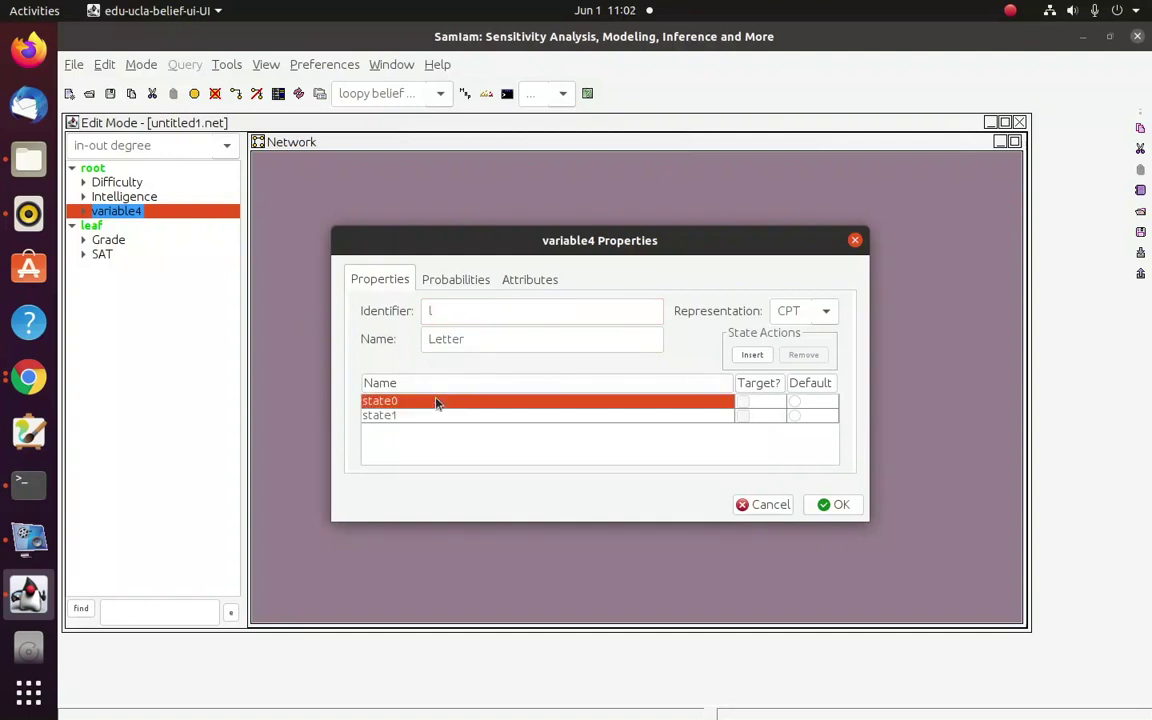
{"action": "double_click", "coordinate": [438, 402]}
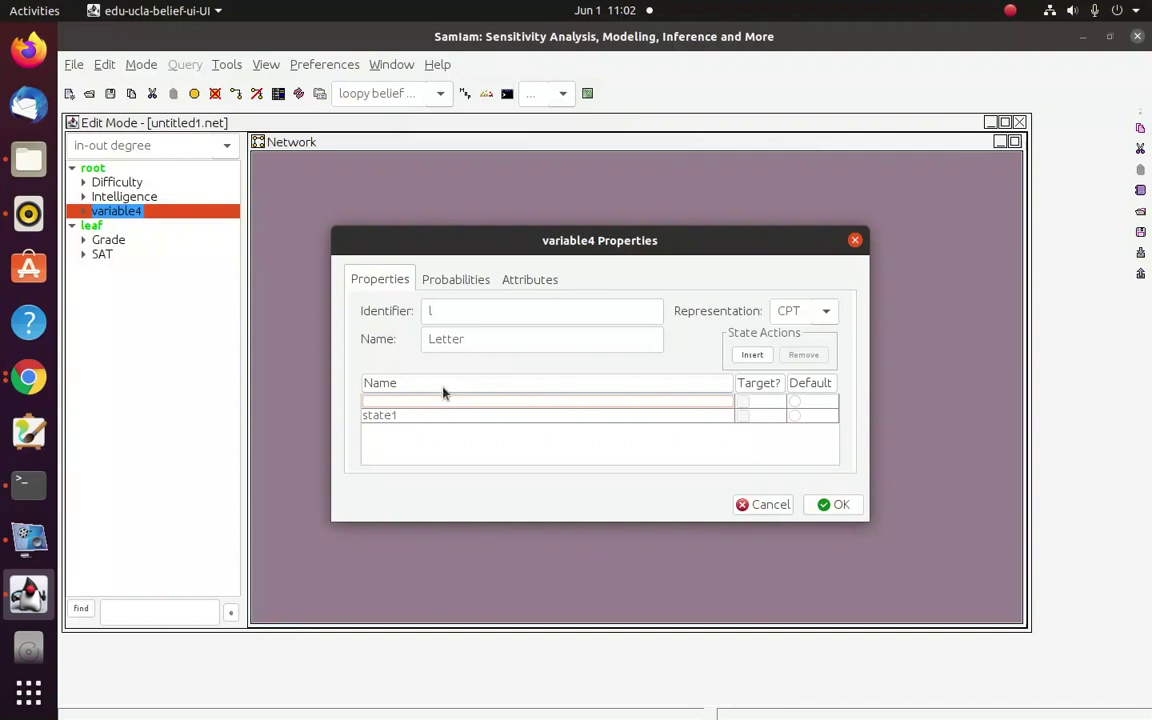
{"action": "type", "text": "l1"}
{"action": "double_click", "coordinate": [472, 414]}
{"action": "left_click", "coordinate": [445, 402]}
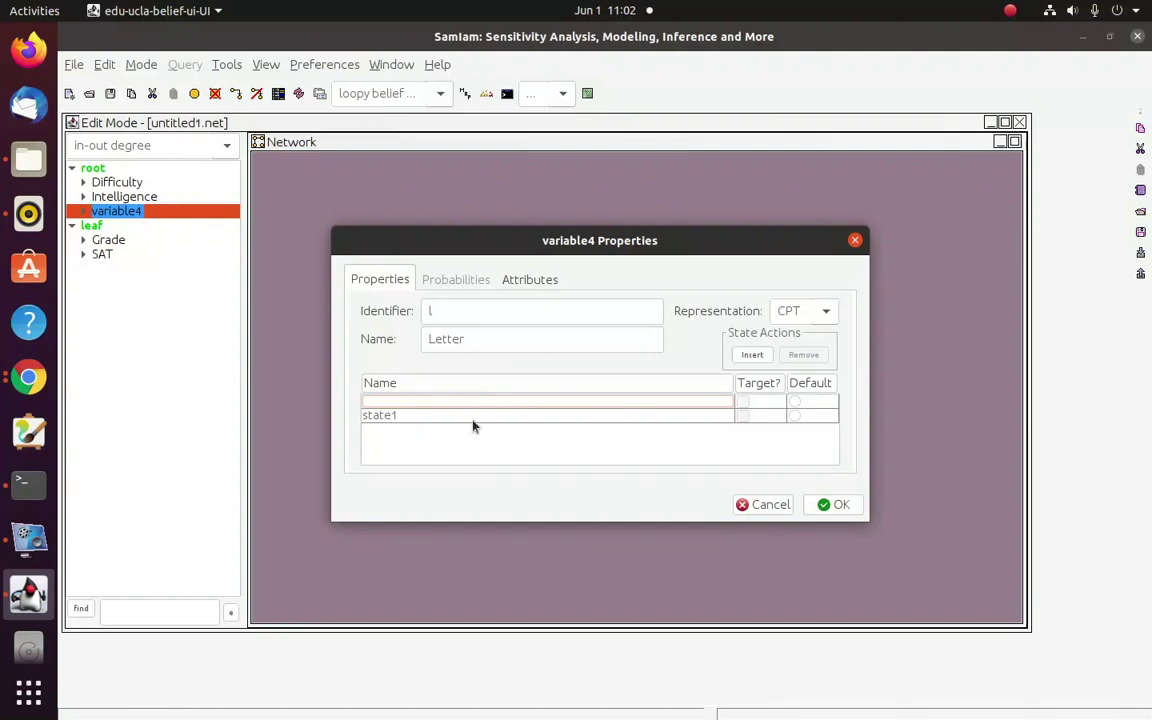
{"action": "type", "text": "l0"}
{"action": "left_click", "coordinate": [474, 416]}
{"action": "left_click", "coordinate": [474, 416]}
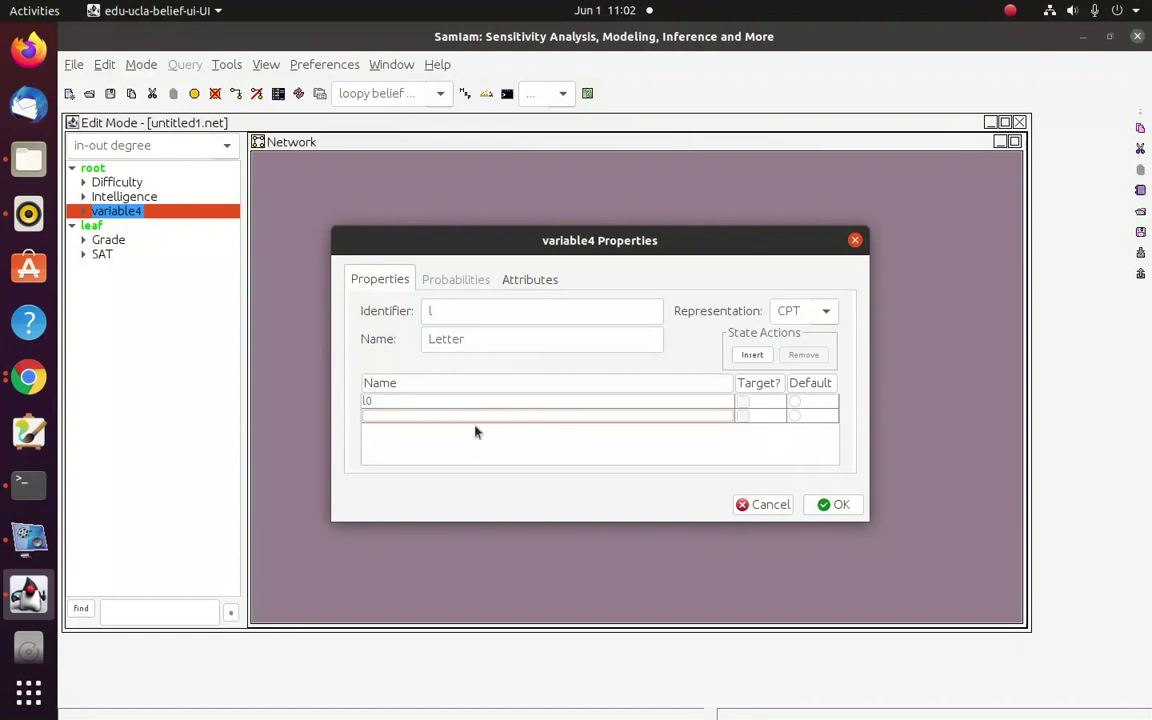
{"action": "left_click", "coordinate": [839, 506]}
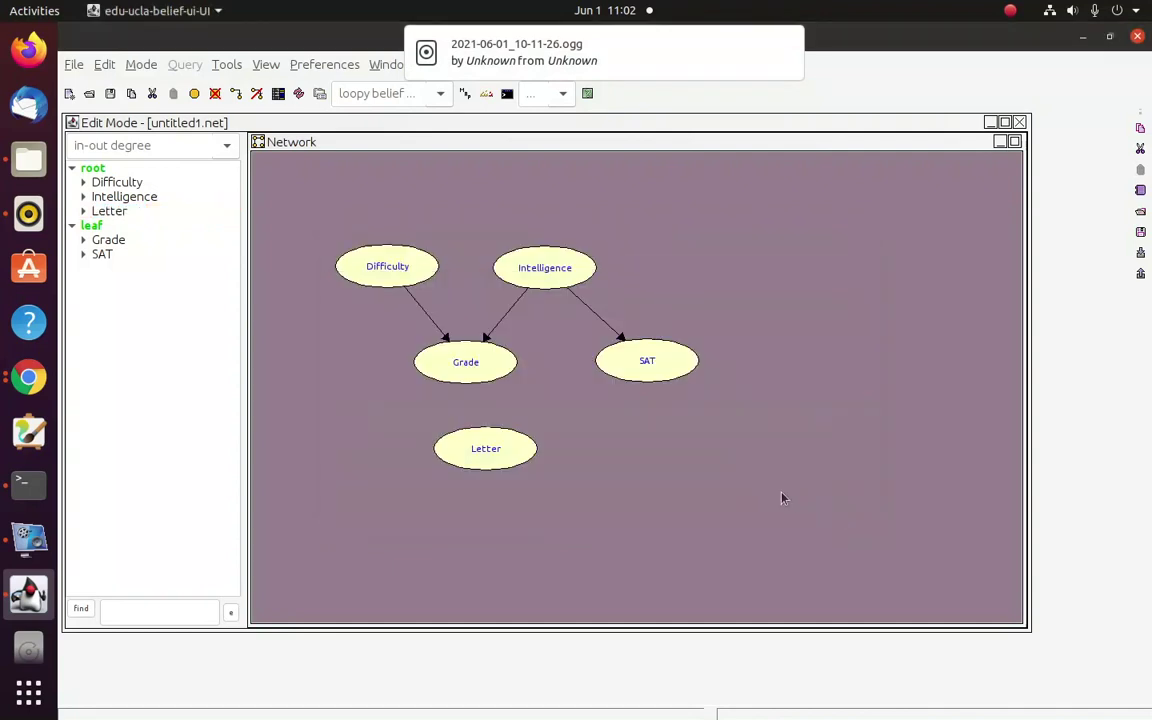
Draw an edge from Grade to Letter.
{"action": "left_click", "coordinate": [478, 458]}
{"action": "left_click", "coordinate": [566, 434]}
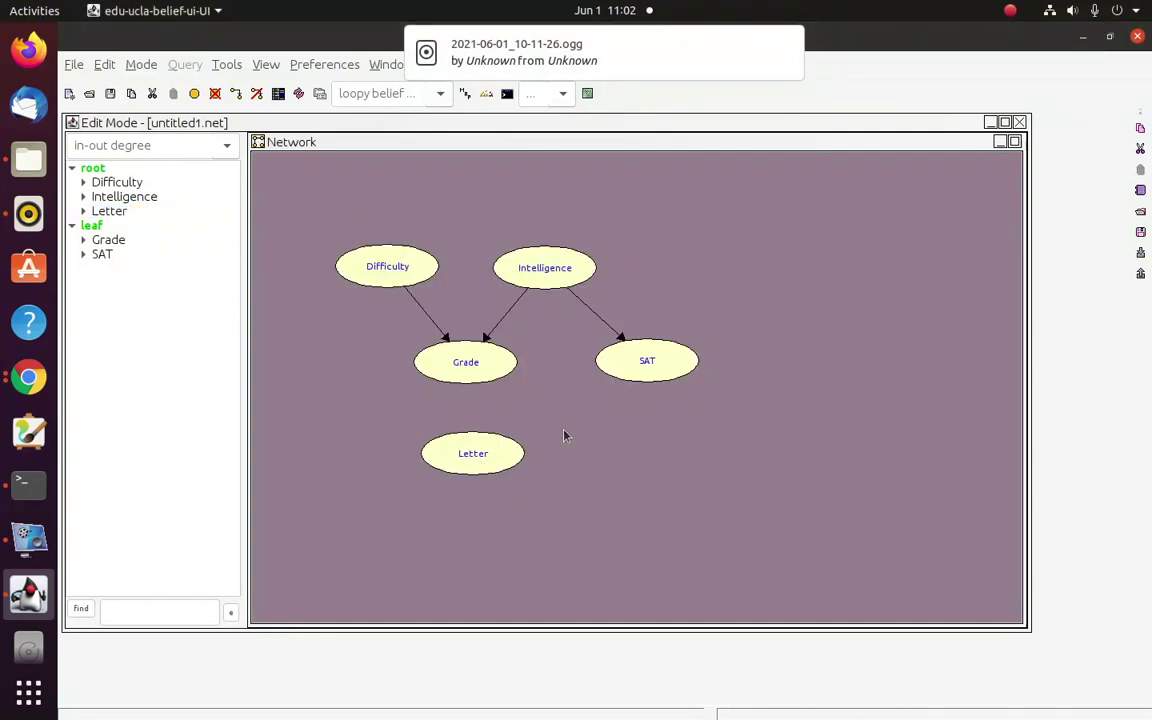
{"action": "left_click", "coordinate": [236, 93]}
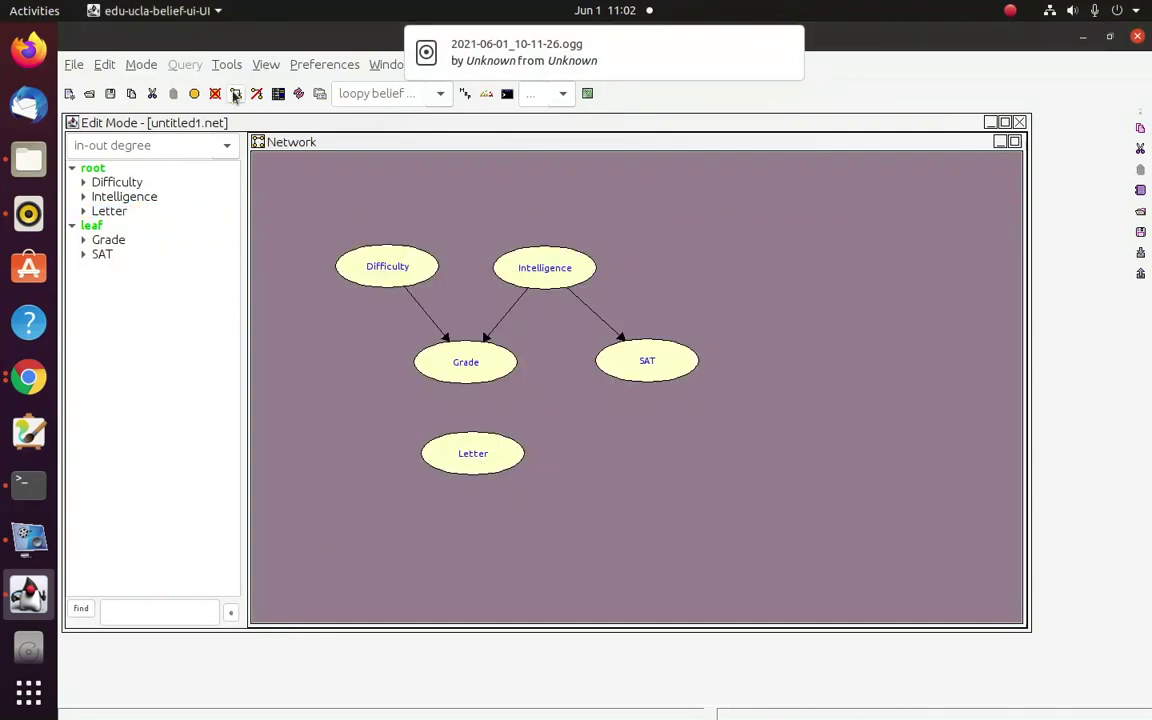
{"action": "left_click", "coordinate": [469, 367]}
{"action": "left_click", "coordinate": [476, 456]}
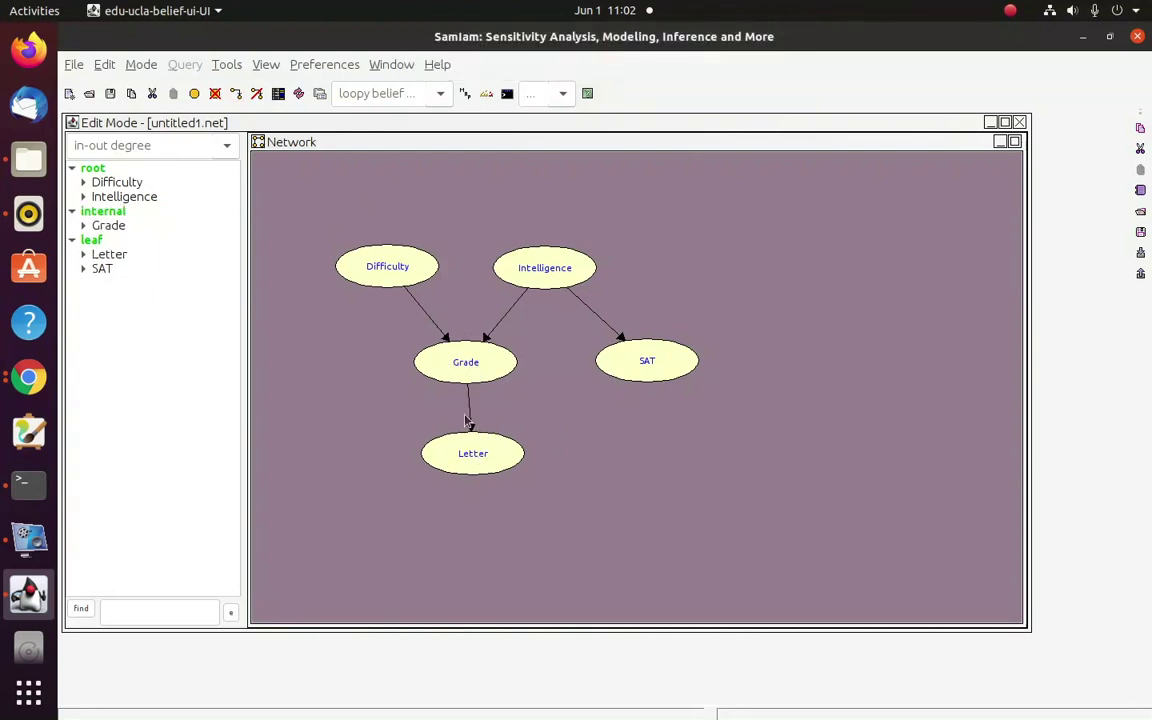
Delete the Grade-to-Letter edge and redraw it.
{"action": "left_click", "coordinate": [256, 93]}
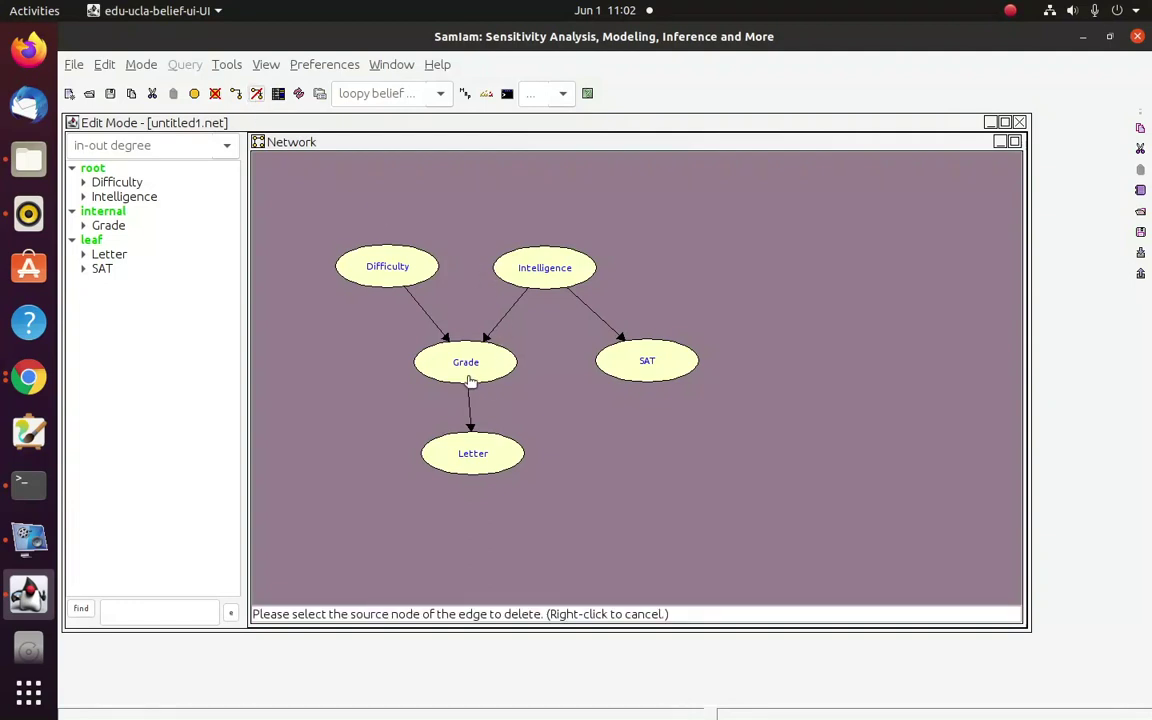
{"action": "left_click", "coordinate": [468, 372]}
{"action": "left_click", "coordinate": [471, 461]}
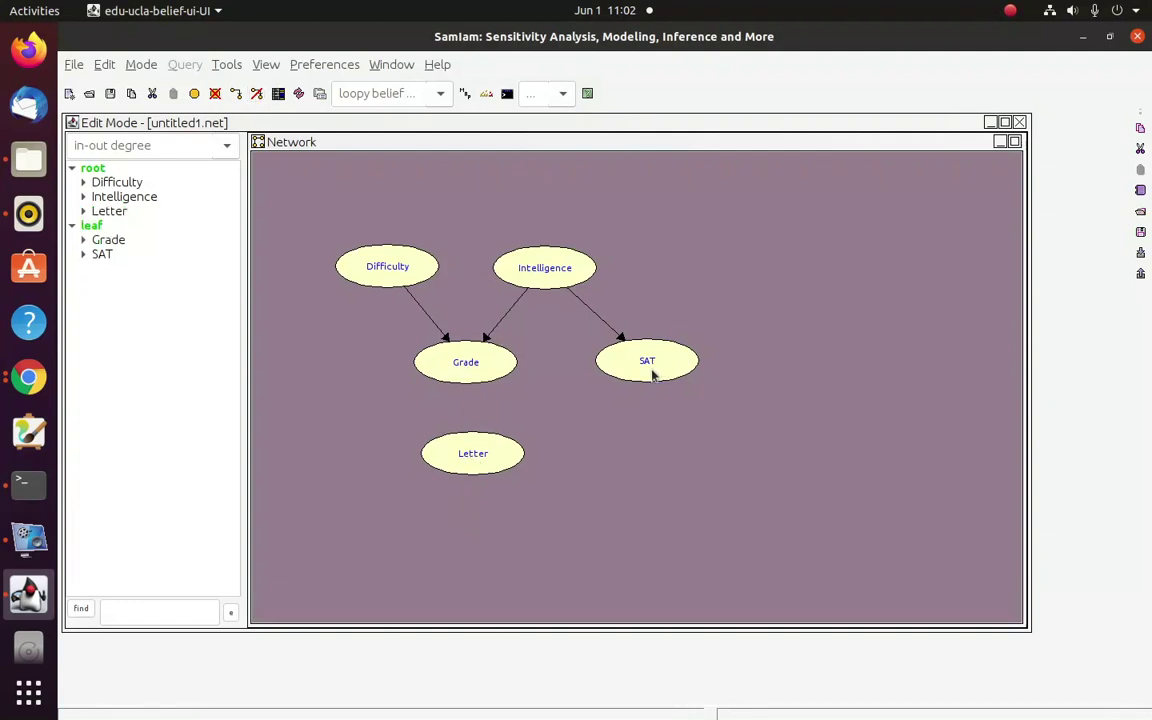
{"action": "left_click", "coordinate": [236, 93]}
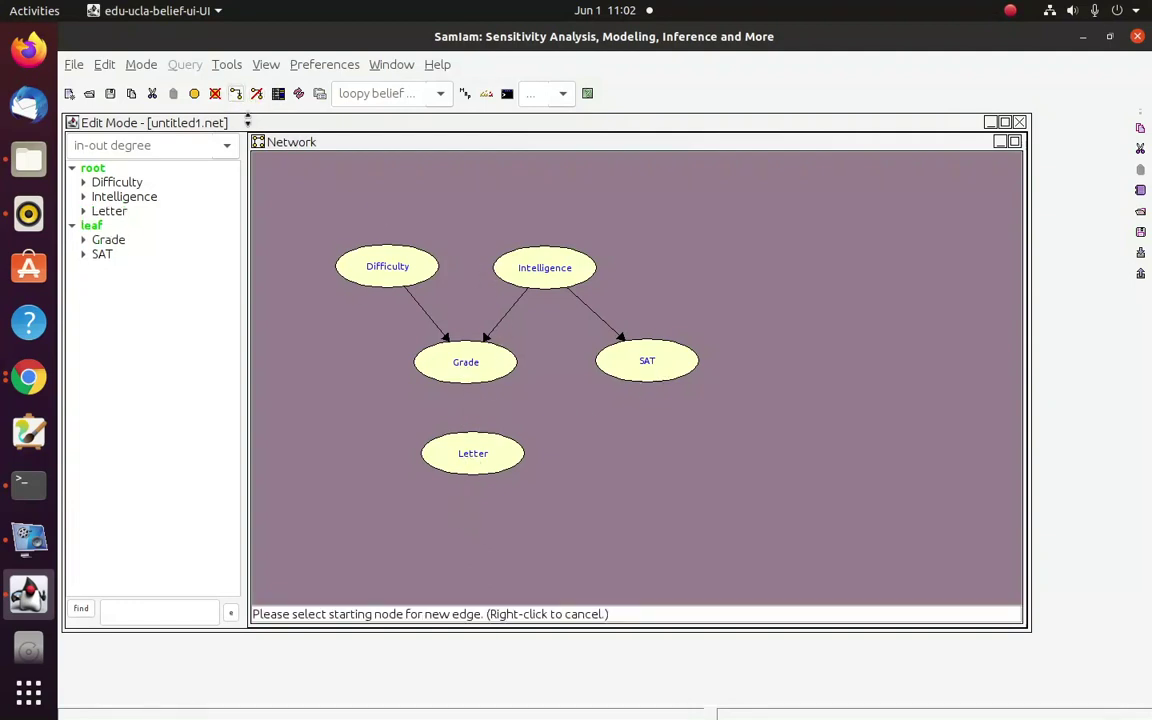
{"action": "left_click", "coordinate": [463, 362]}
{"action": "left_click", "coordinate": [472, 460]}
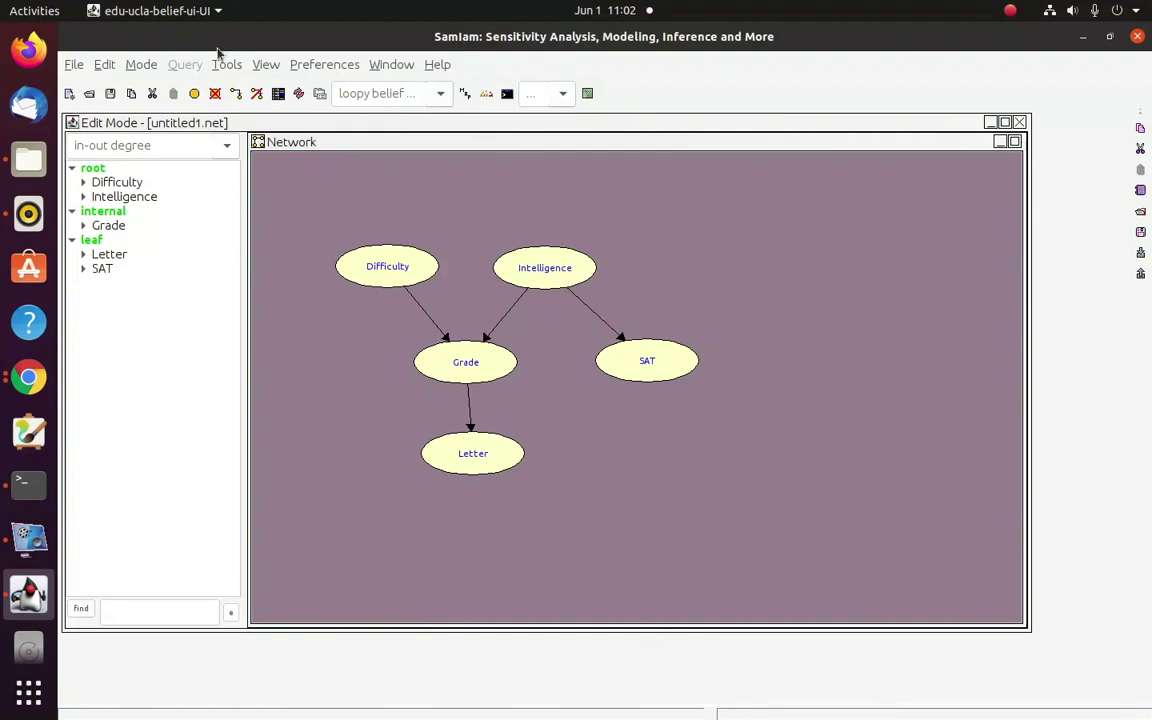
Save the network as student.net, overwriting the existing file.
{"action": "left_click", "coordinate": [72, 64]}
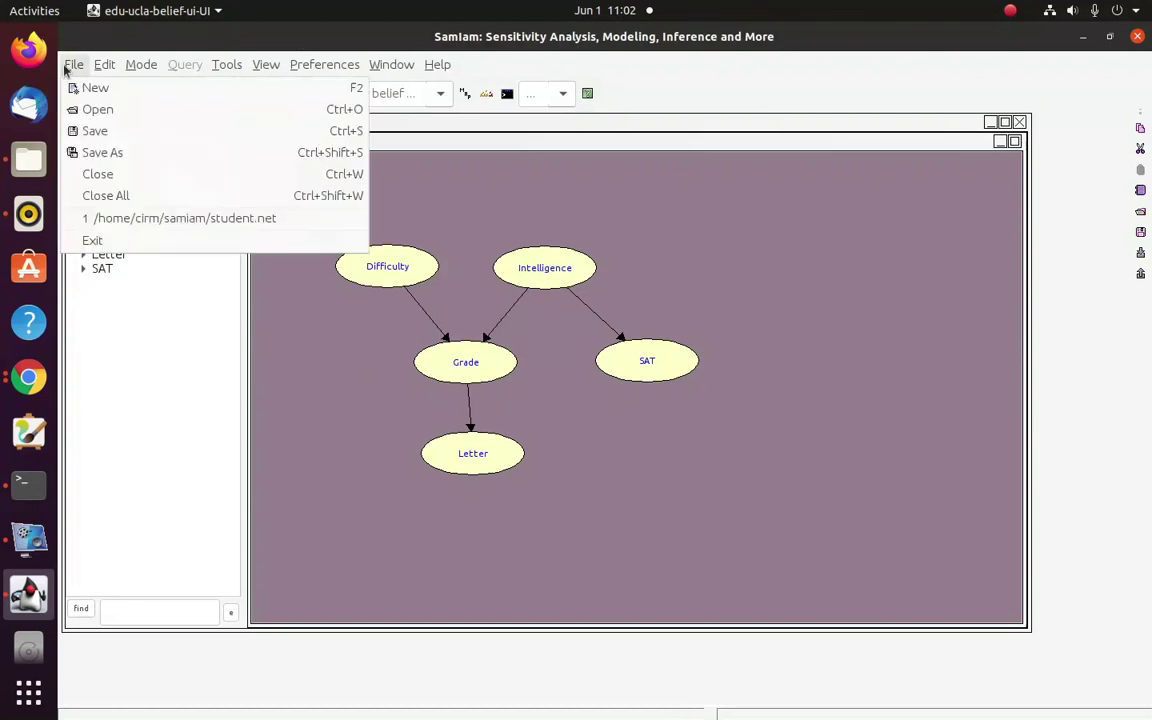
{"action": "left_click", "coordinate": [132, 141]}
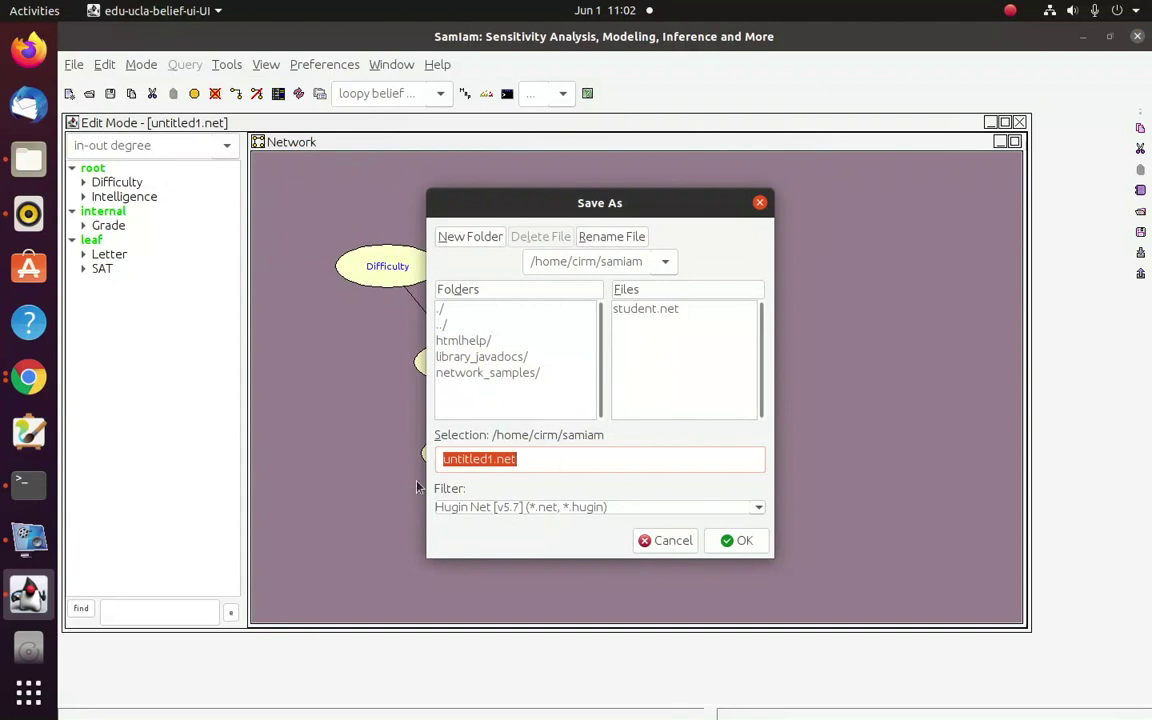
{"action": "left_click", "coordinate": [489, 459]}
{"action": "double_click", "coordinate": [489, 459]}
{"action": "type", "text": "student"}
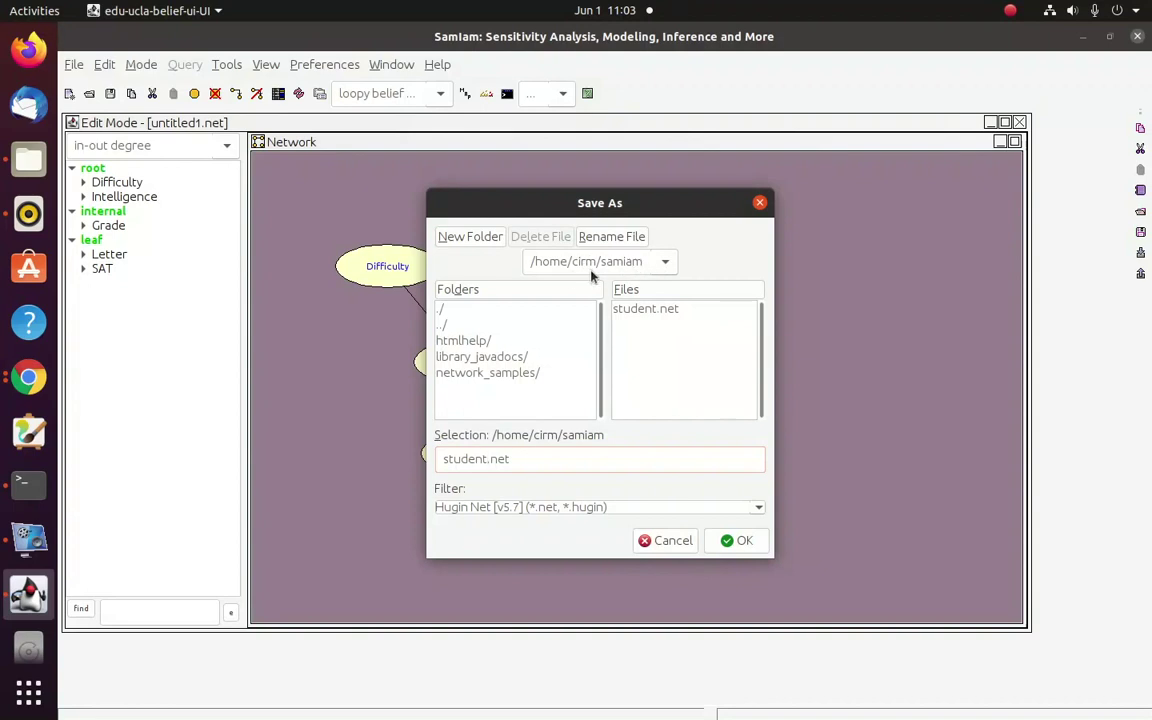
{"action": "left_click", "coordinate": [742, 540]}
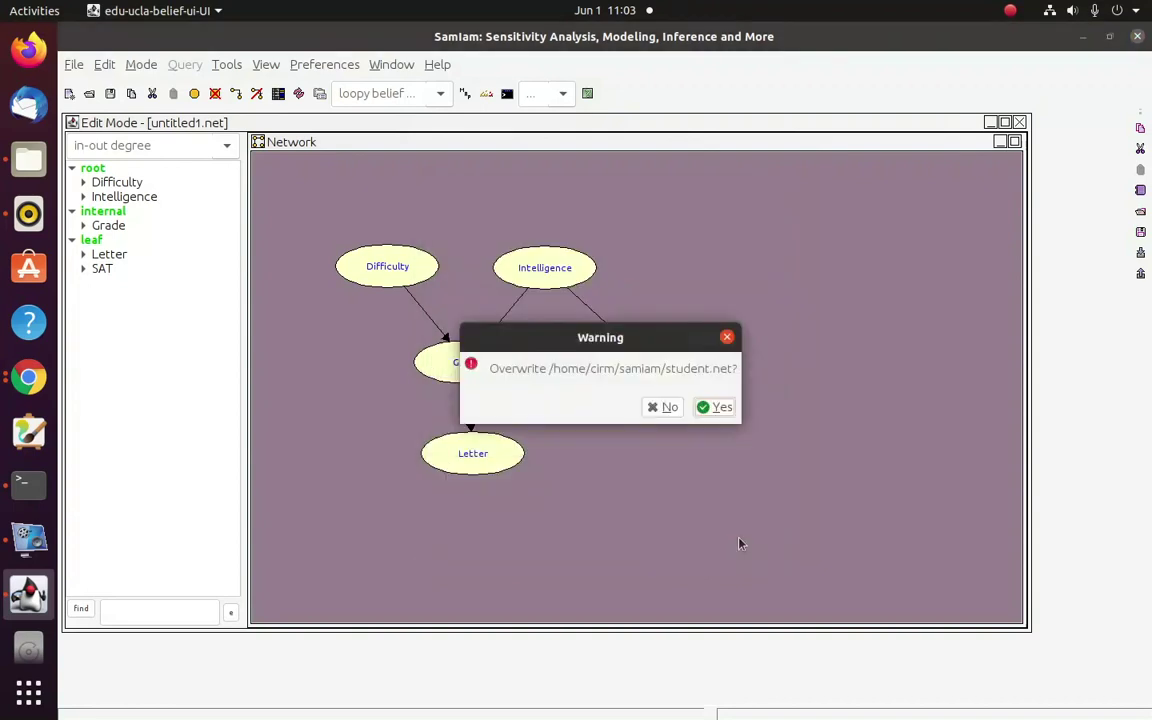
{"action": "left_click", "coordinate": [714, 408]}
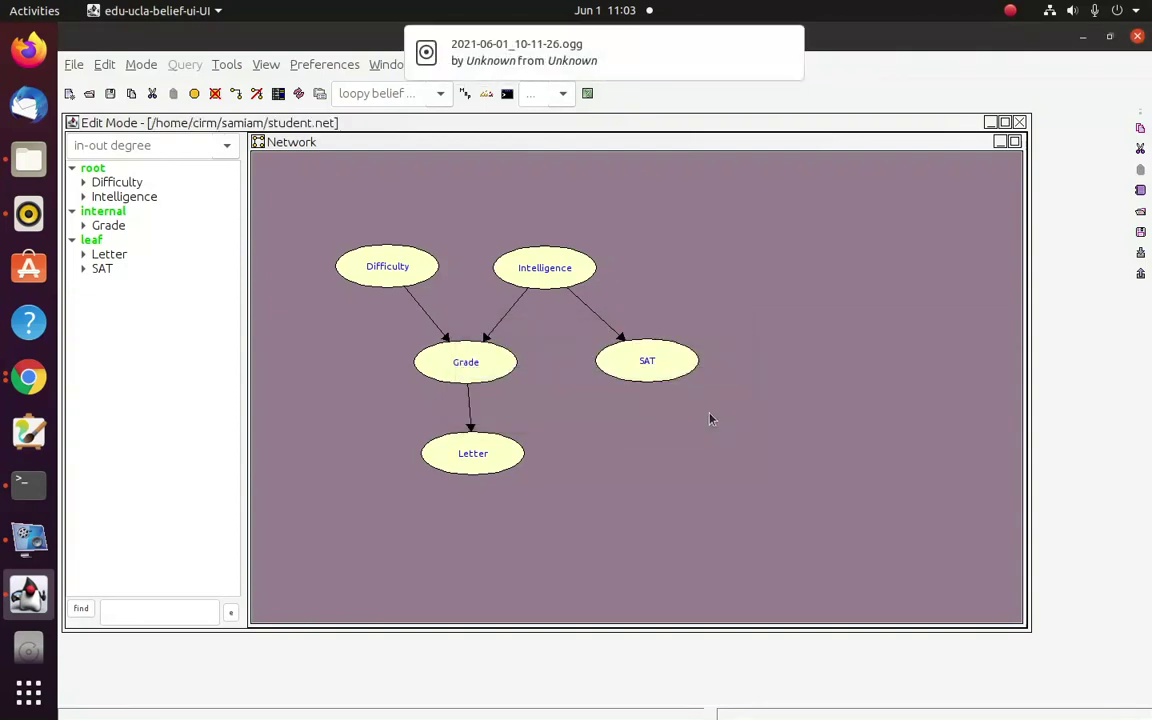